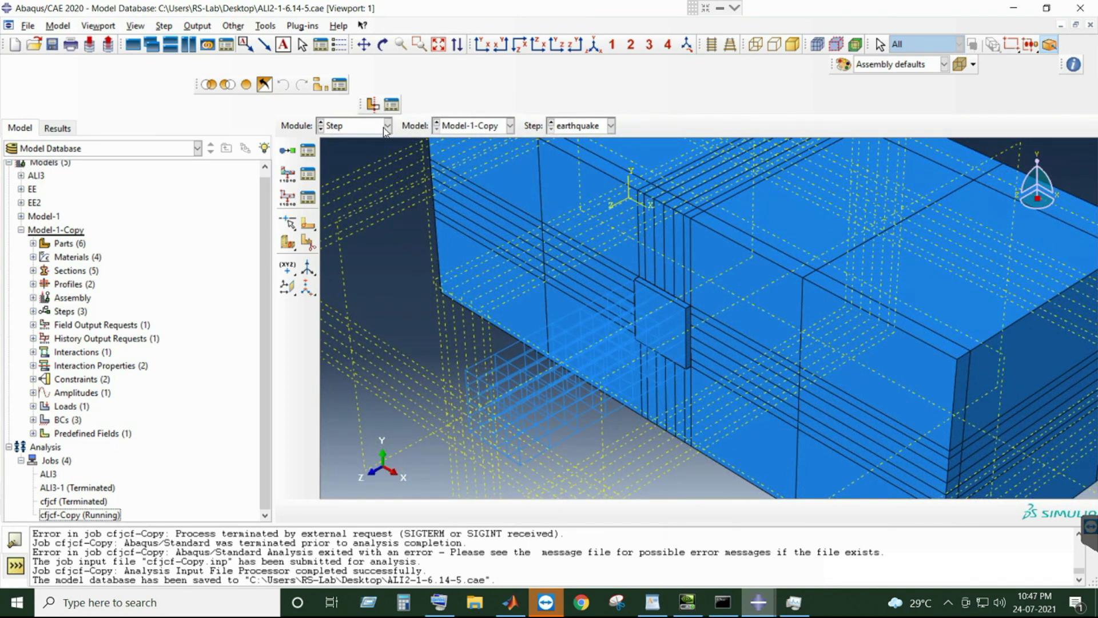
- Switch to the Interaction module and examine the embedded region Constraint-2 and the RAFT-STRUCT CON tie in Model-1-Copy
click(387, 128)
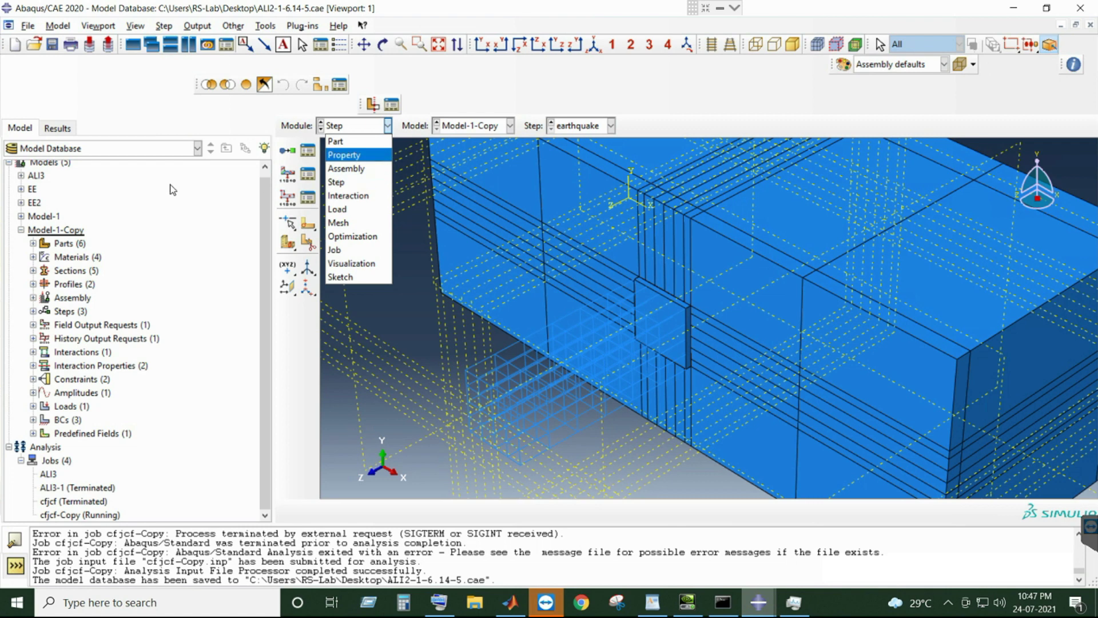
click(335, 200)
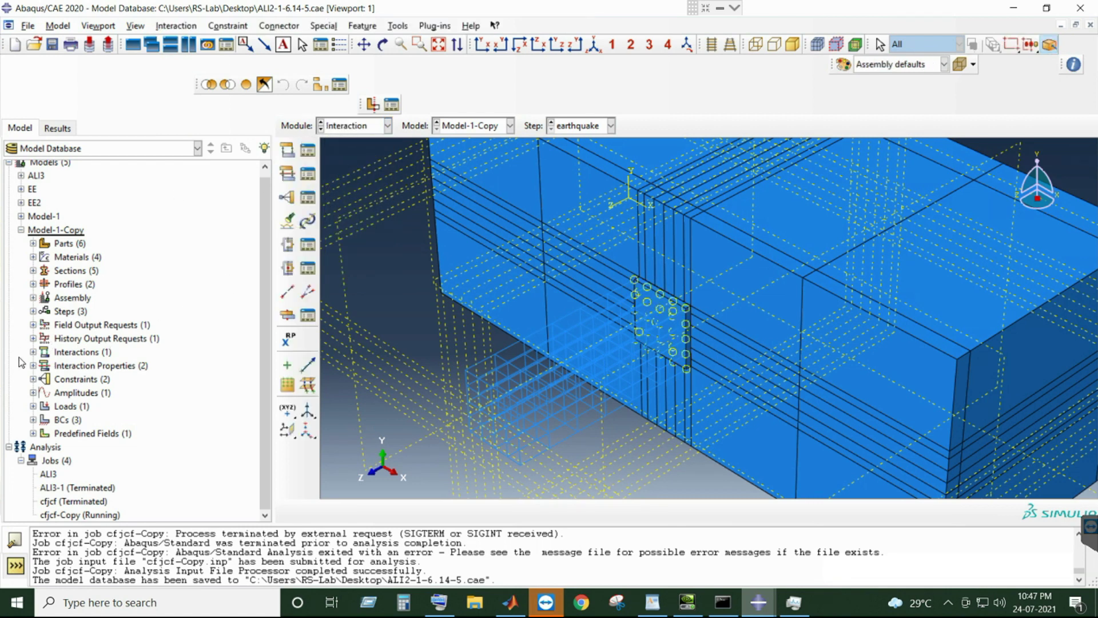
click(33, 379)
click(69, 394)
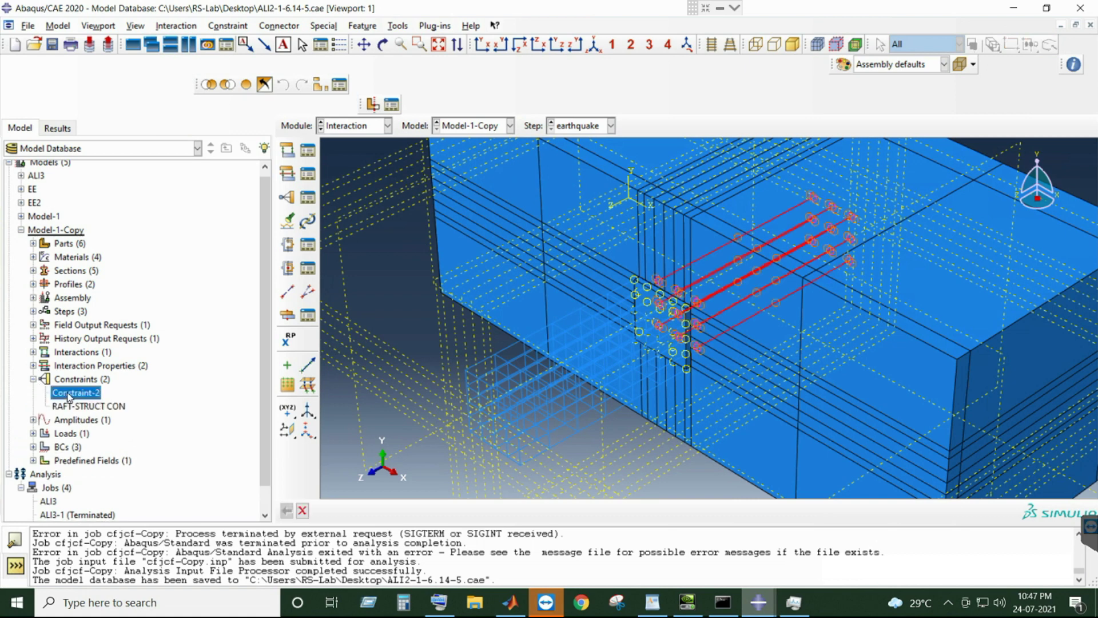
double_click(69, 393)
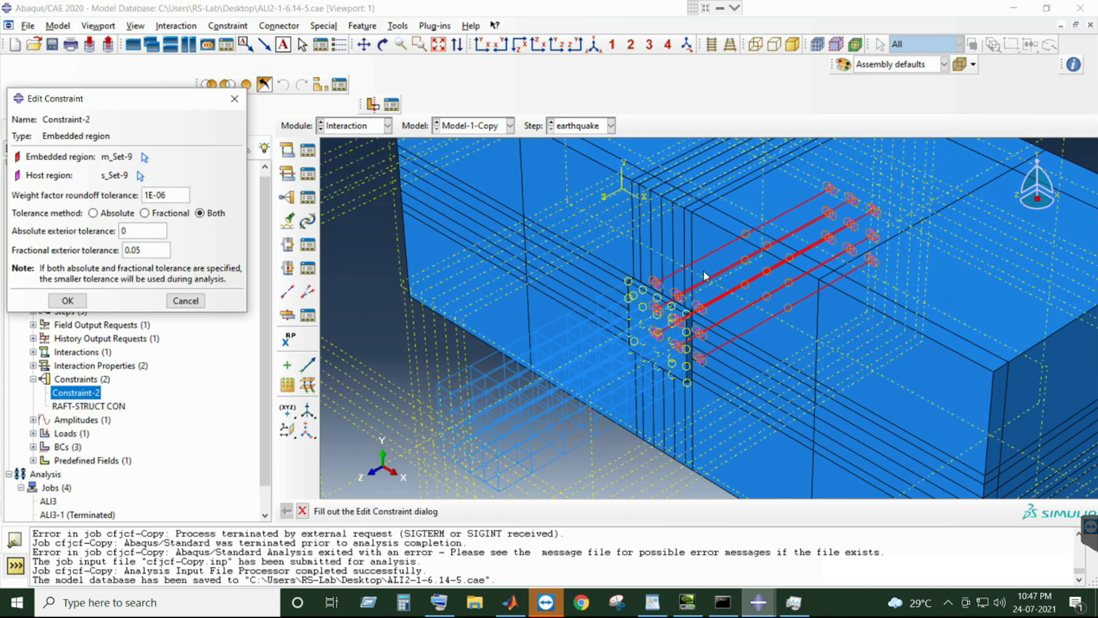
scroll(705, 276, up, 1)
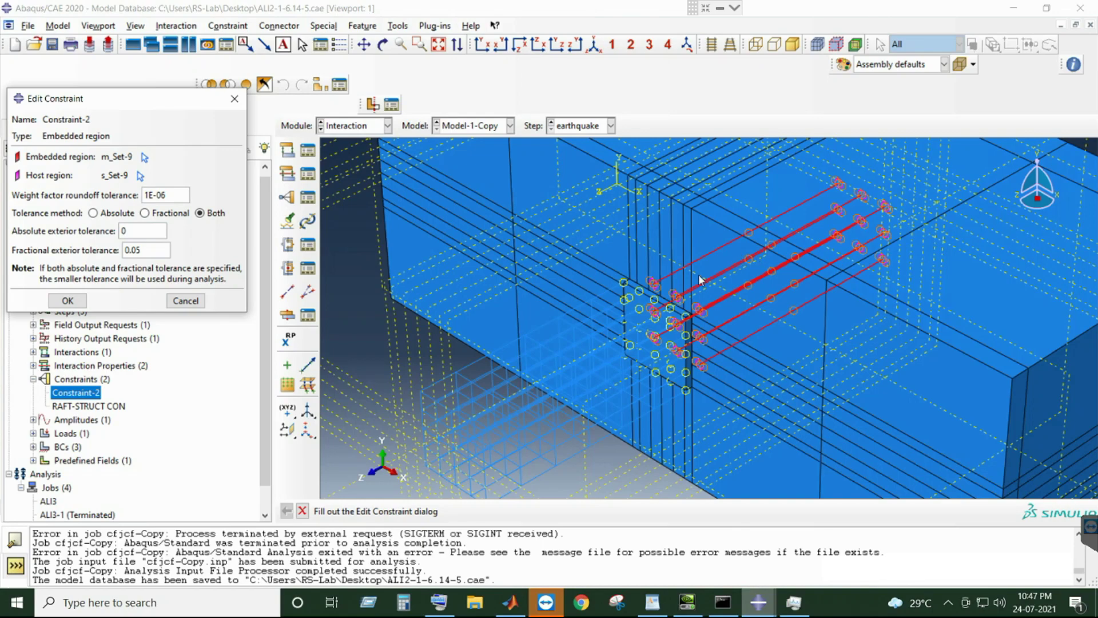
scroll(672, 289, up, 2)
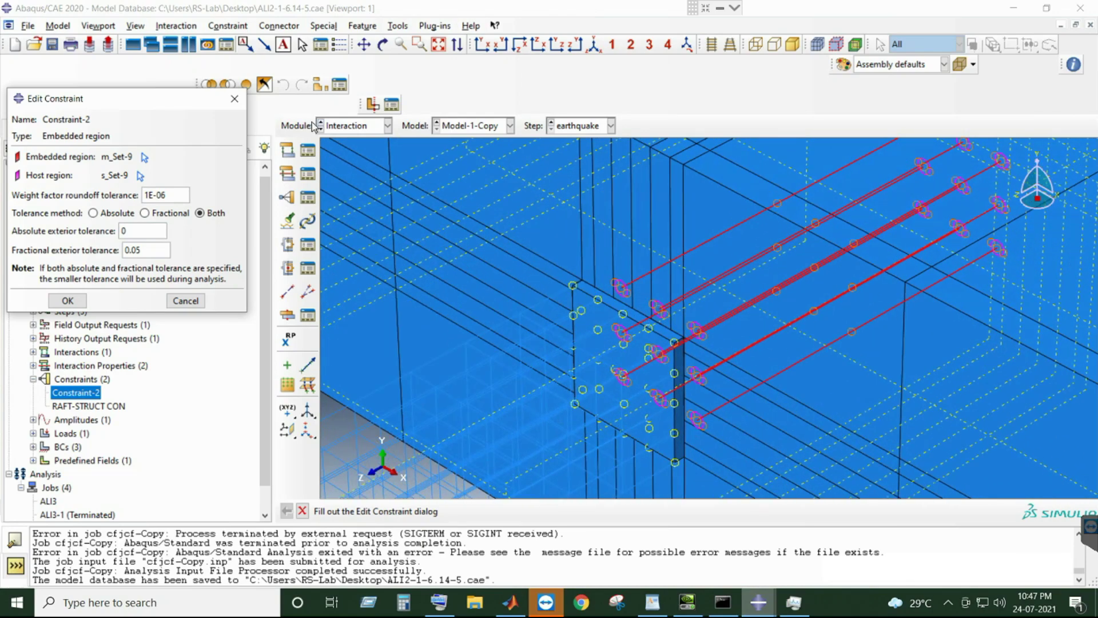
click(234, 98)
click(88, 407)
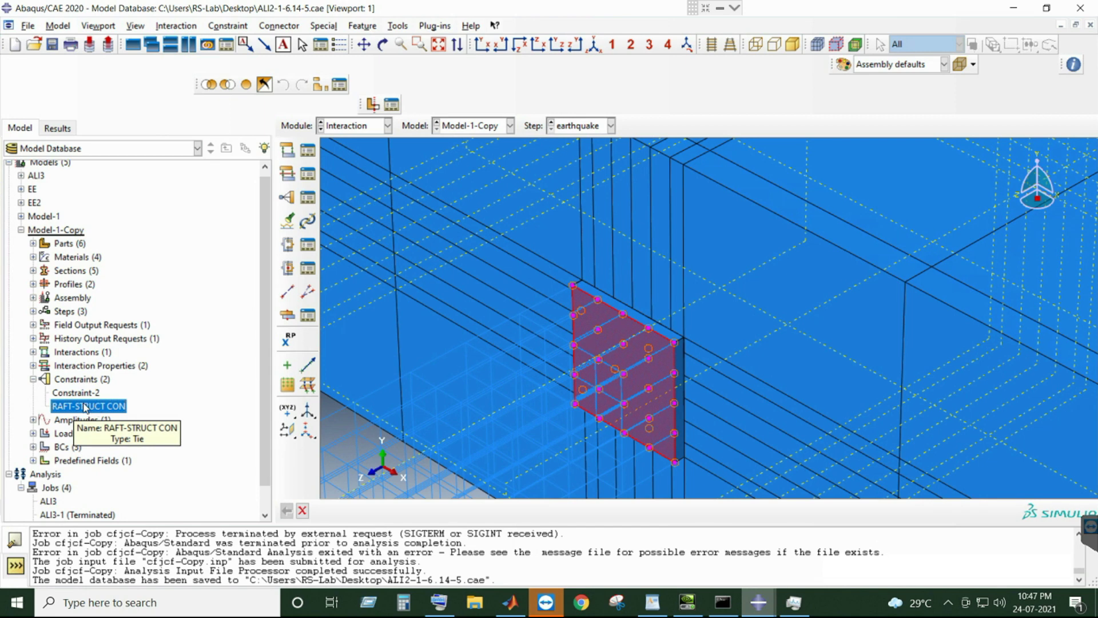
click(76, 393)
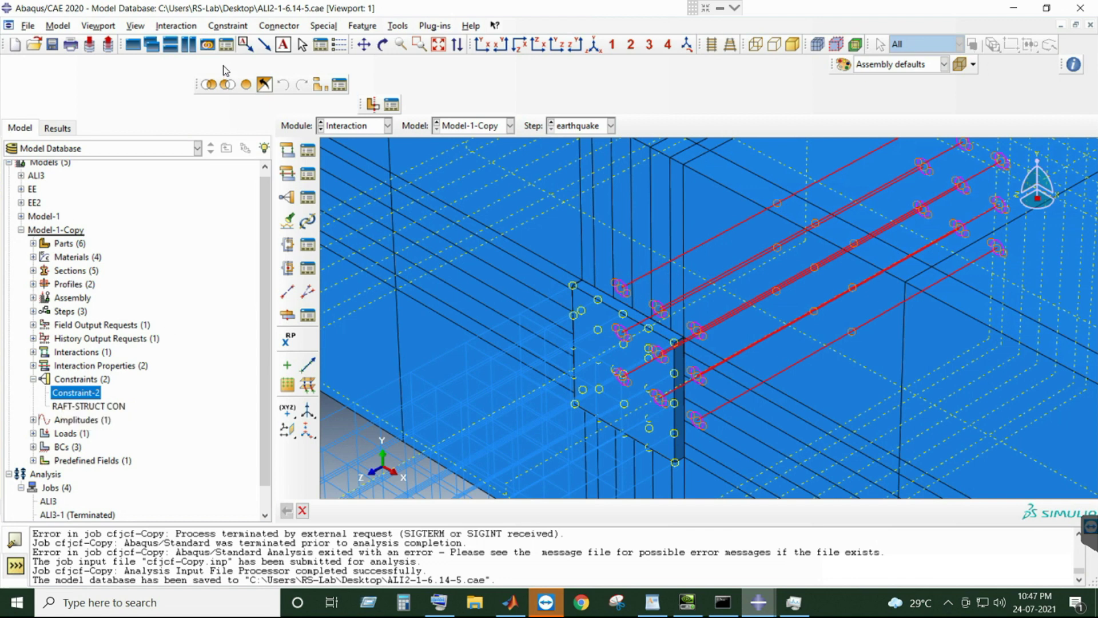
- Hide the soil-1 instance in the assembly of Model-1-Copy
click(32, 297)
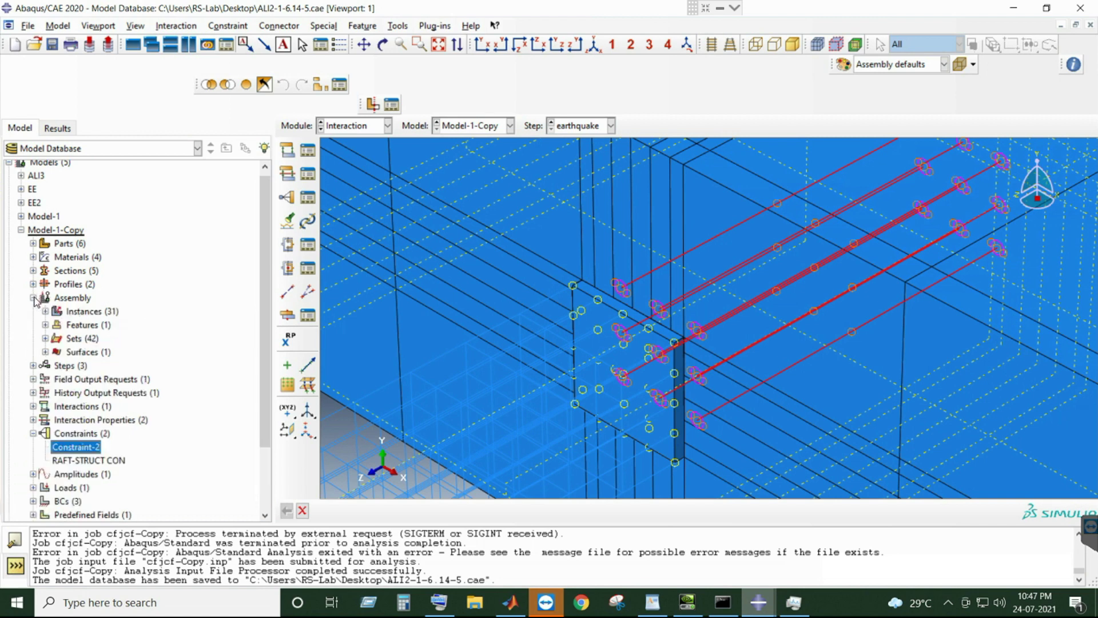
scroll(46, 274, down, 1)
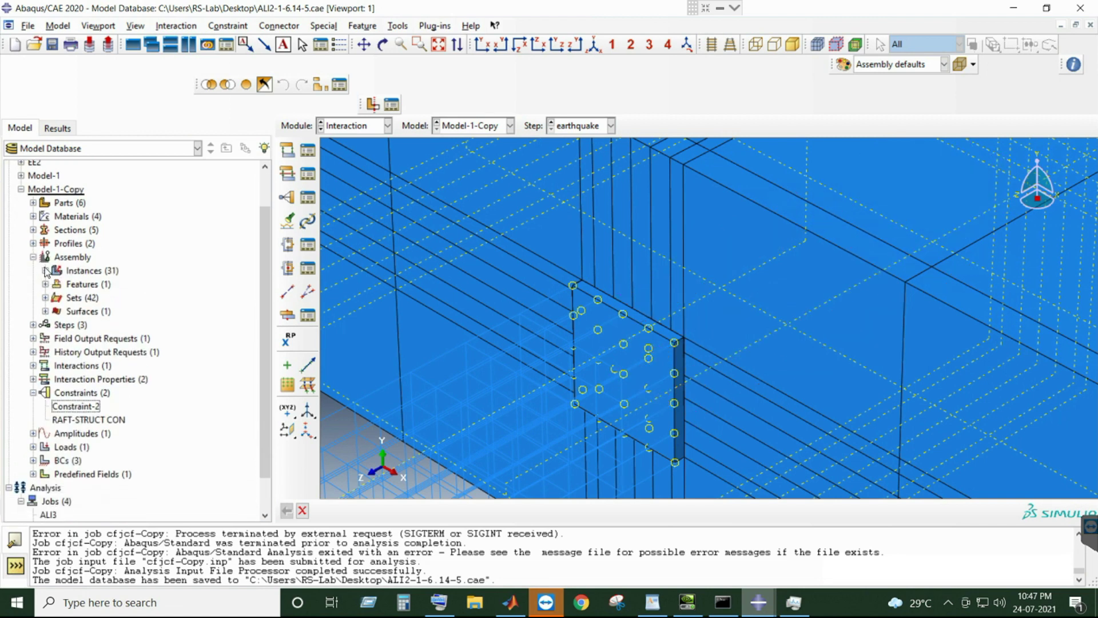
click(45, 271)
scroll(69, 295, down, 3)
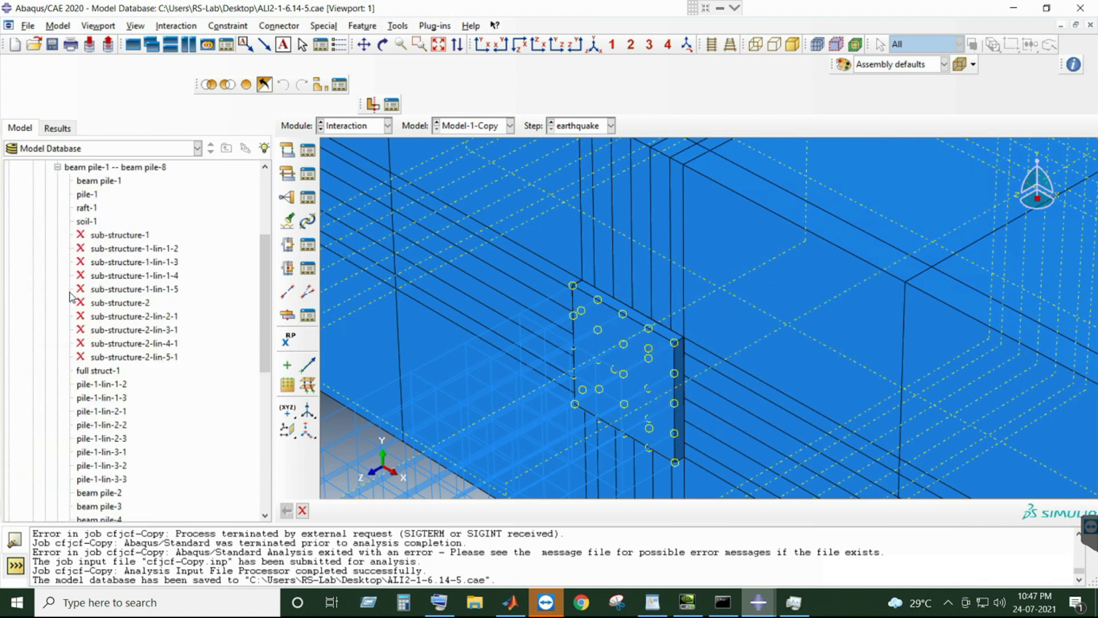
scroll(69, 296, down, 2)
scroll(100, 321, up, 2)
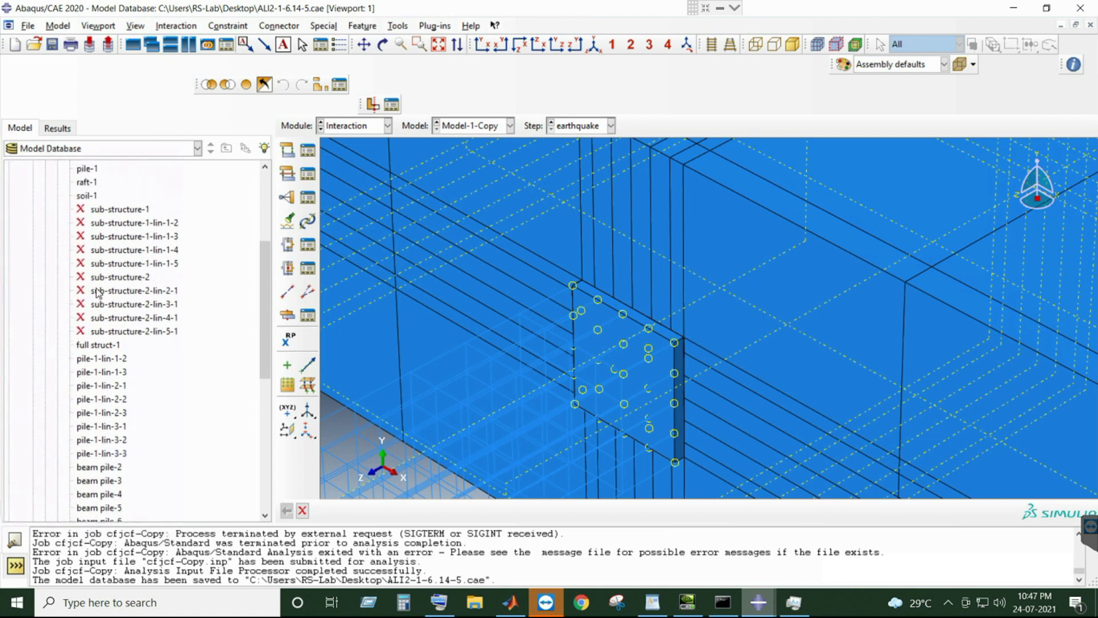
right_click(93, 223)
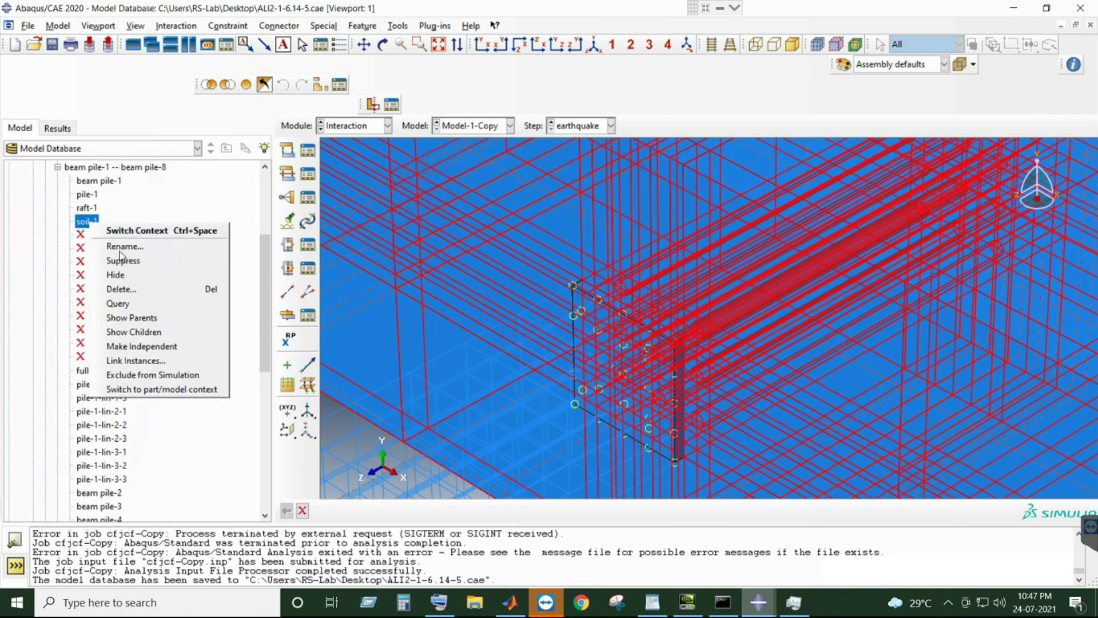
click(125, 277)
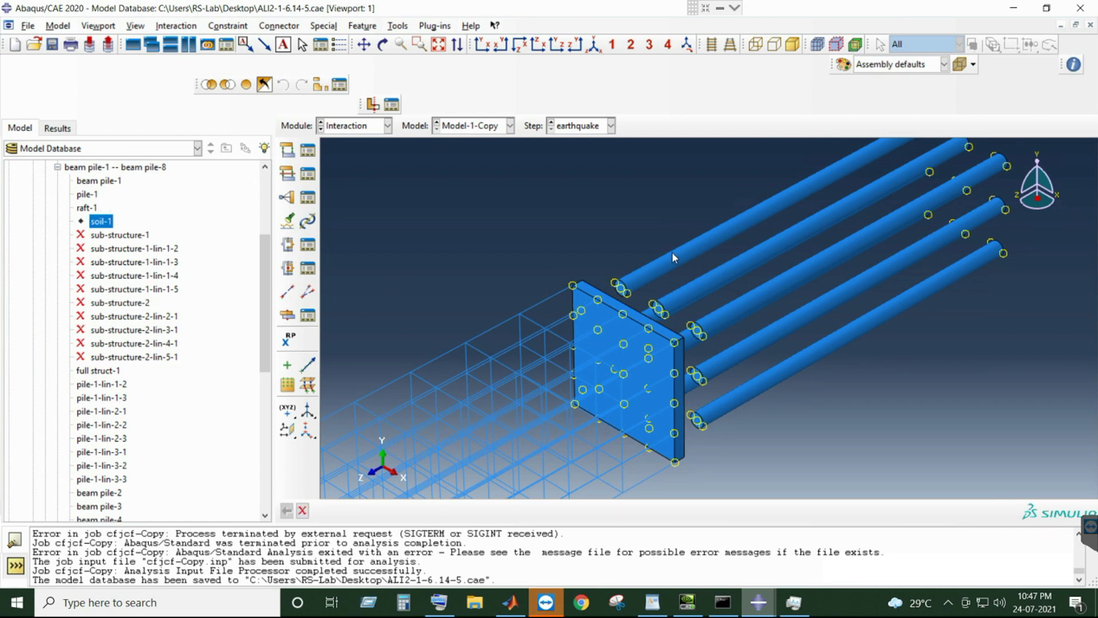
- Examine the raft and piles up close and highlight the beam pile-5 instance inside its solid pile
scroll(671, 252, up, 5)
scroll(448, 297, down, 3)
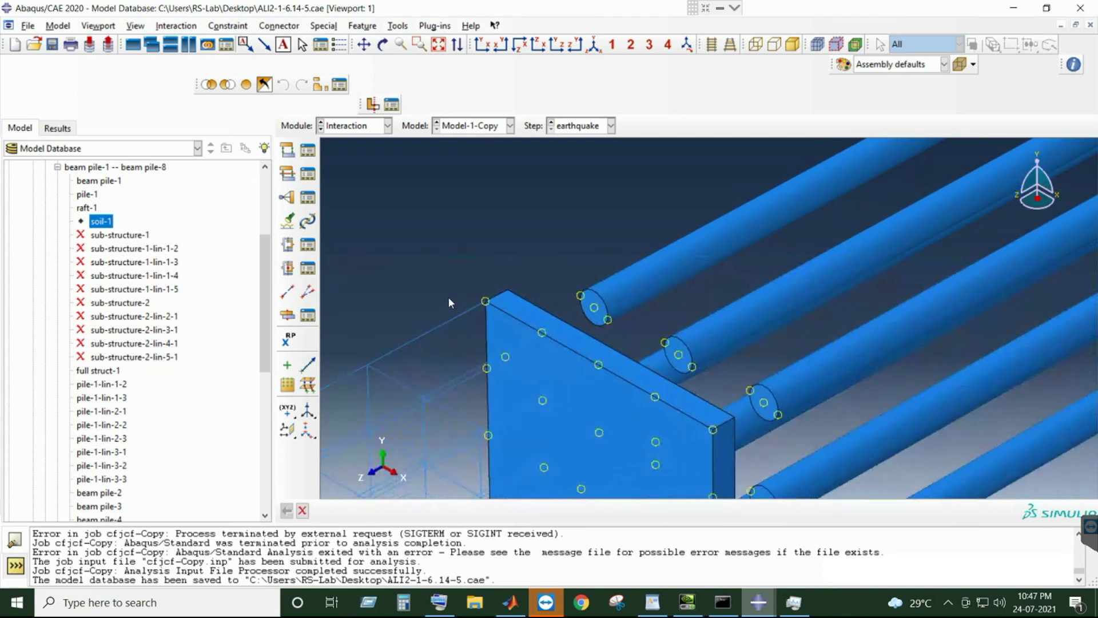
scroll(90, 290, up, 2)
scroll(92, 308, down, 6)
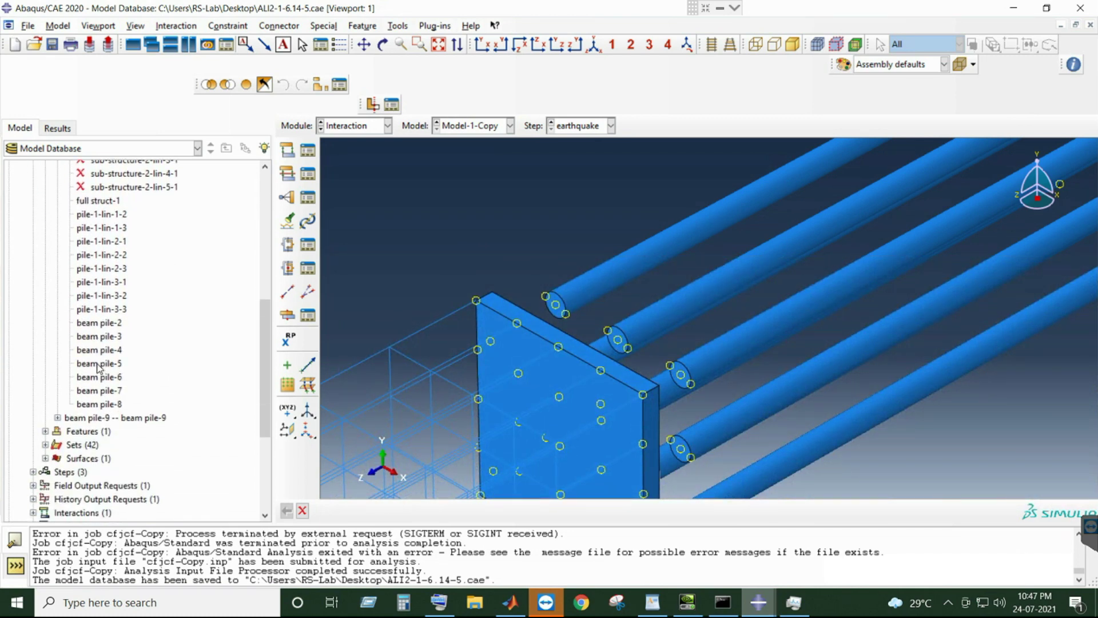
click(99, 366)
scroll(97, 354, down, 1)
scroll(94, 343, down, 1)
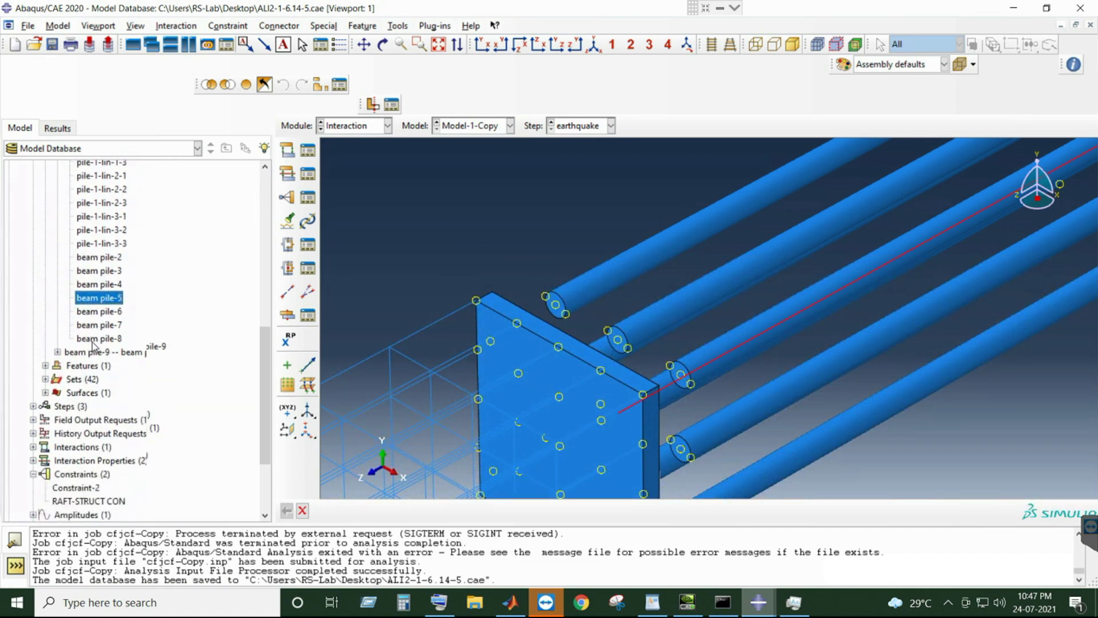
- Review the embedded and host regions of Constraint-2 on the piles, and close its definition without changes
scroll(92, 343, down, 3)
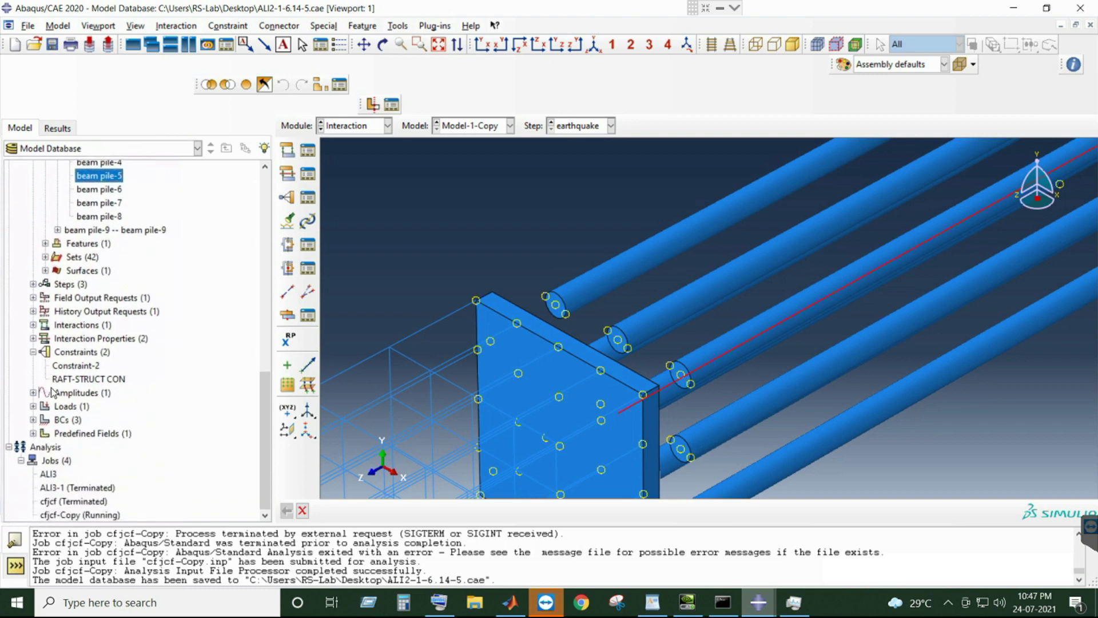
double_click(76, 366)
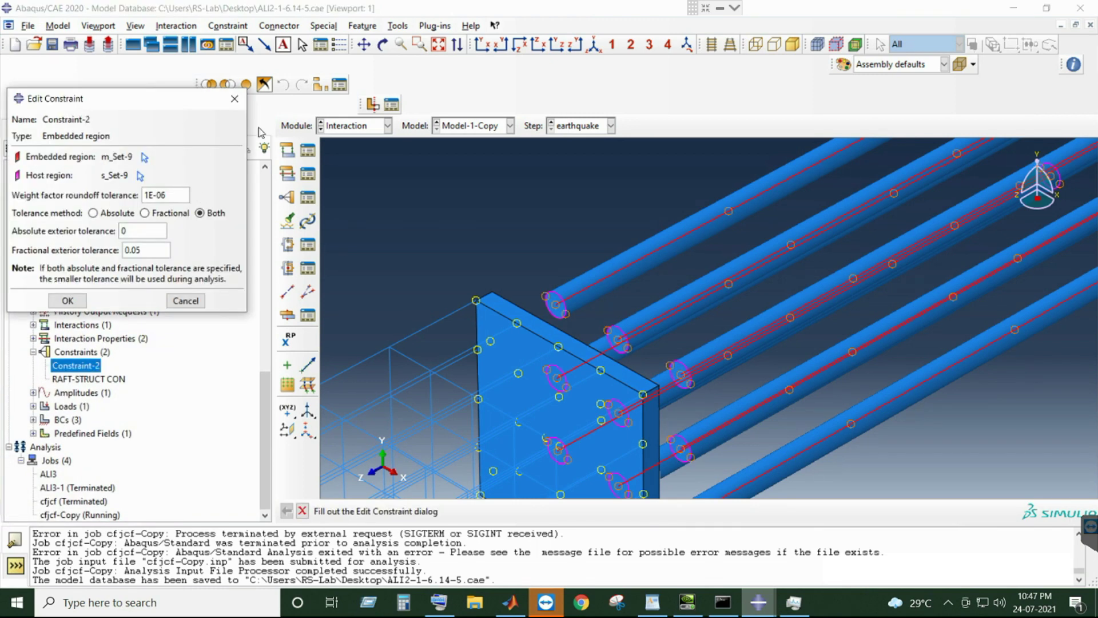
click(235, 98)
scroll(454, 306, down, 3)
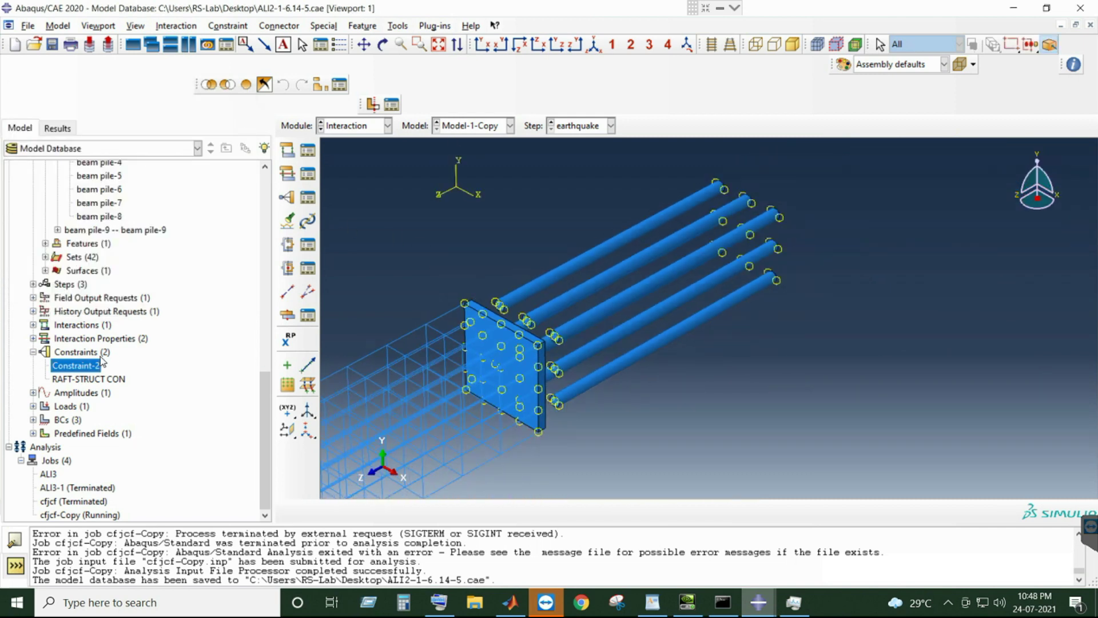
double_click(102, 356)
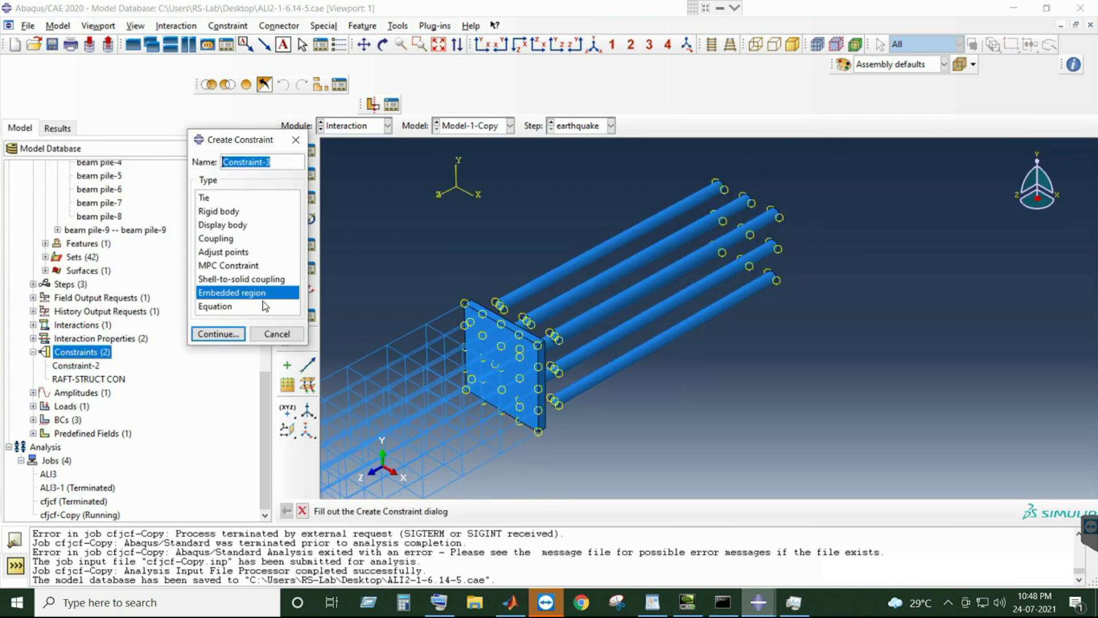
click(277, 334)
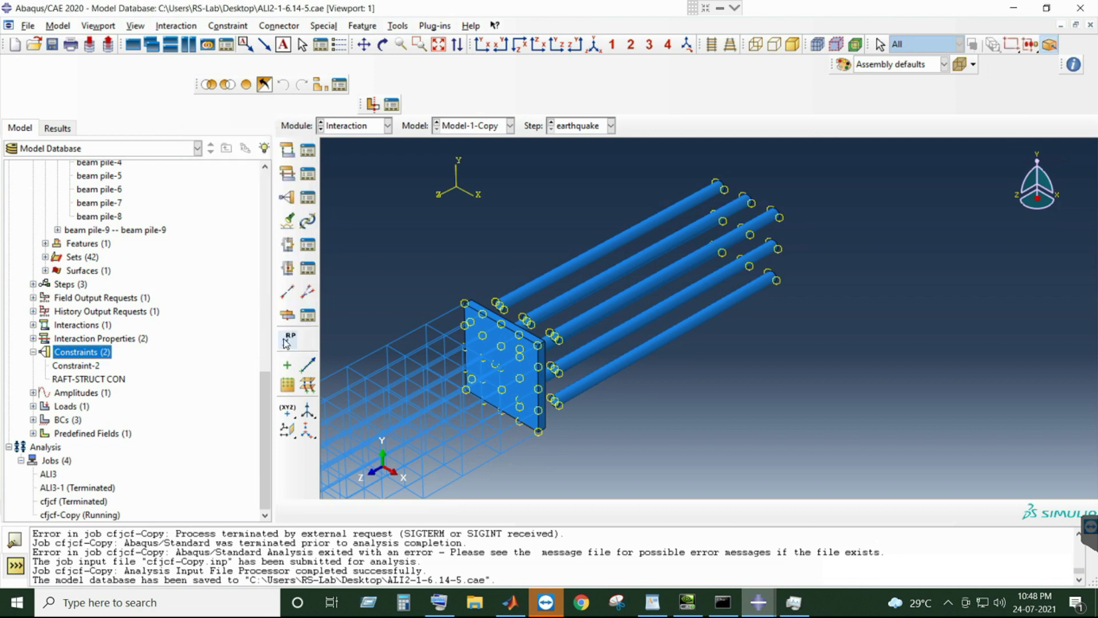
scroll(738, 212, up, 3)
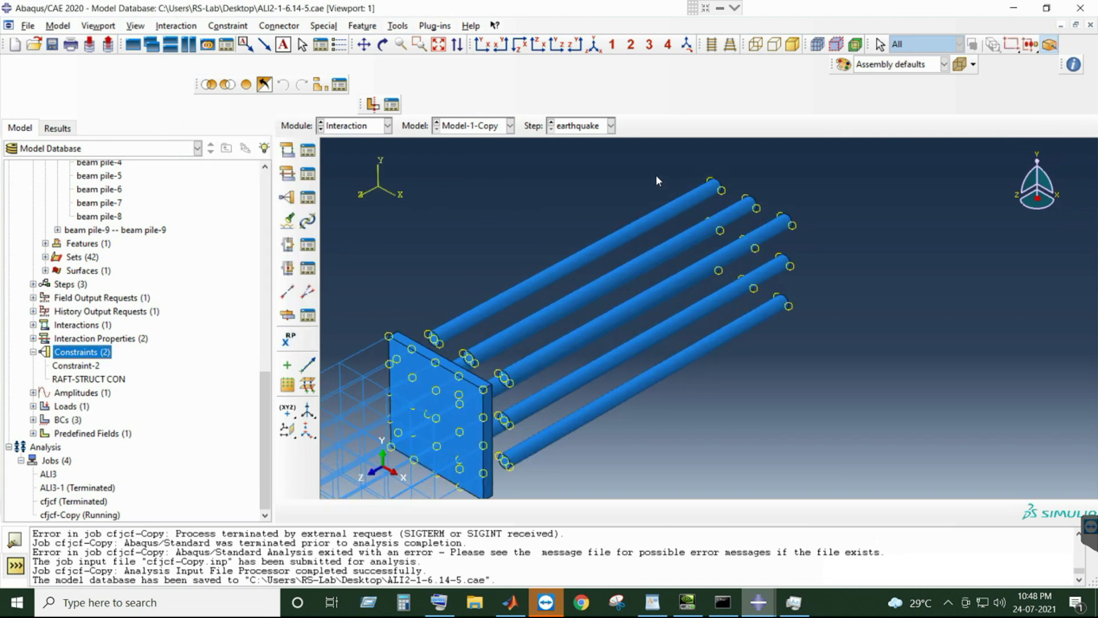
scroll(678, 339, down, 1)
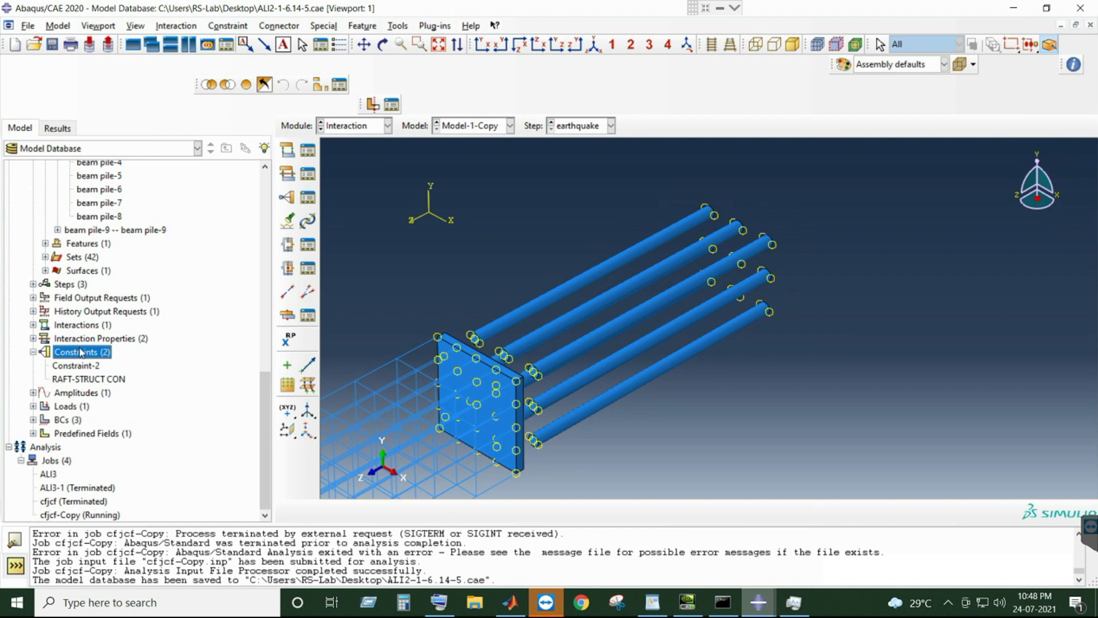
scroll(111, 346, up, 5)
scroll(111, 346, up, 4)
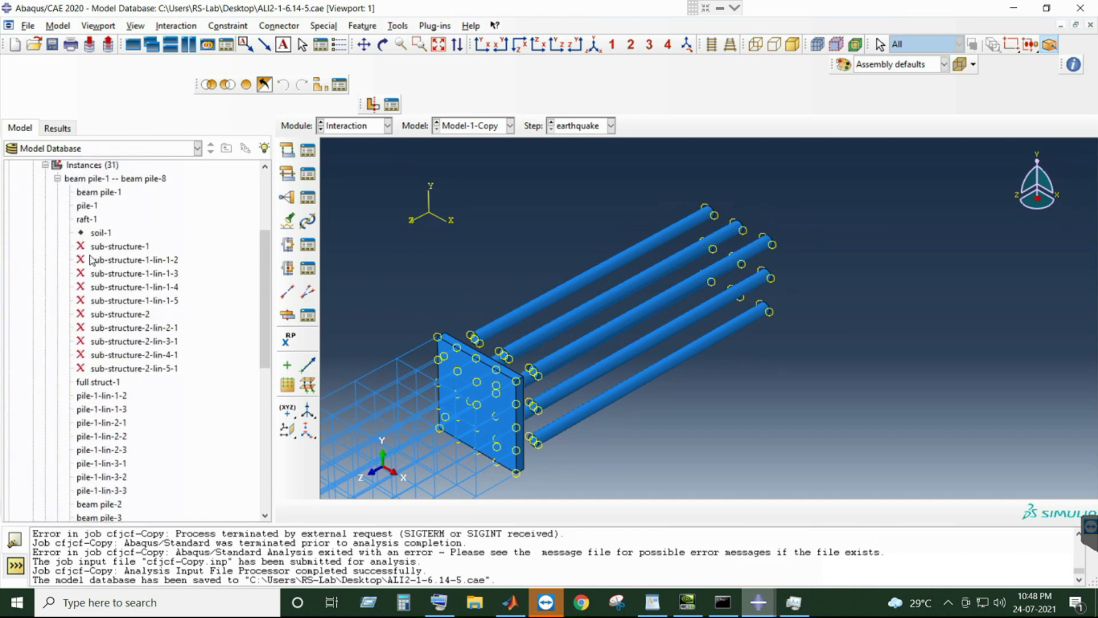
click(103, 287)
scroll(107, 306, down, 2)
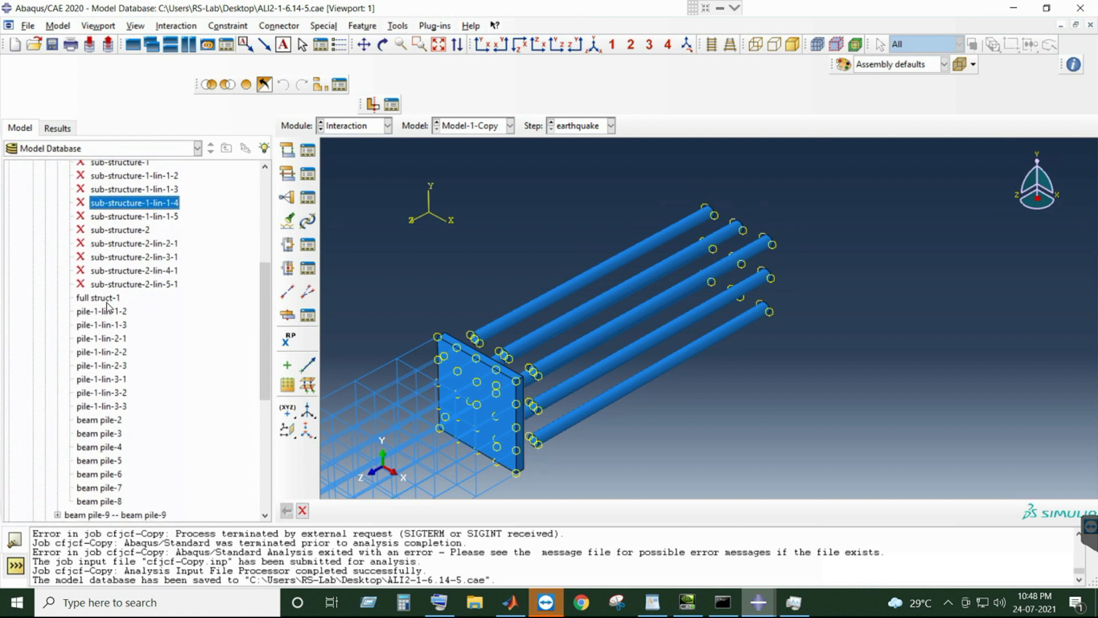
scroll(109, 307, up, 8)
- Unlock all the parts of Model-1-Copy from beam pile to sub-structure in one operation, accepting their regeneration
click(33, 302)
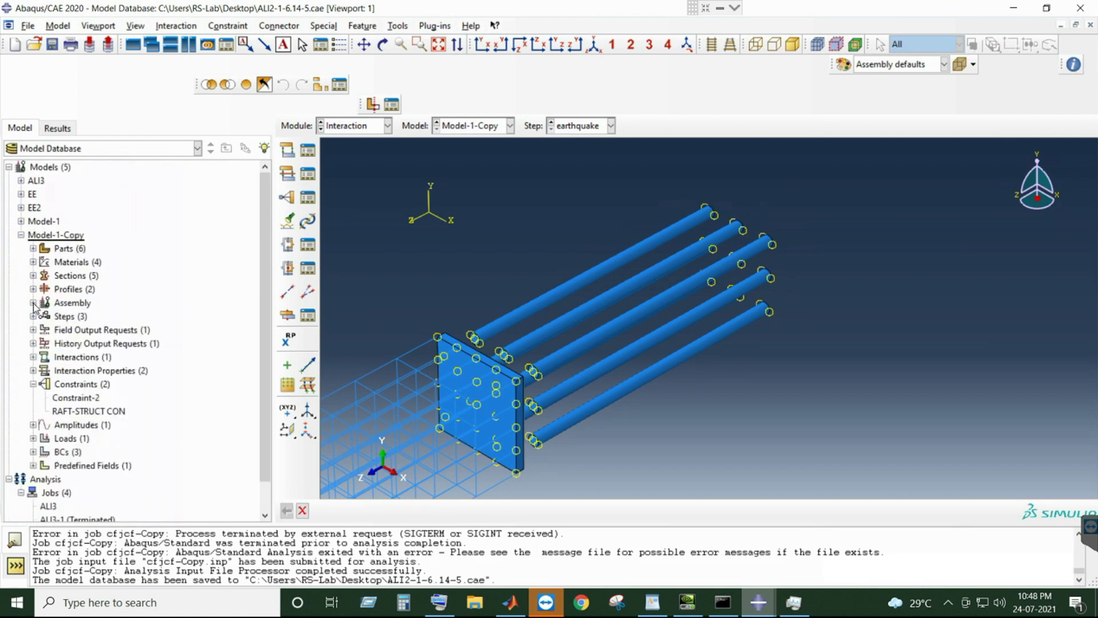
click(34, 248)
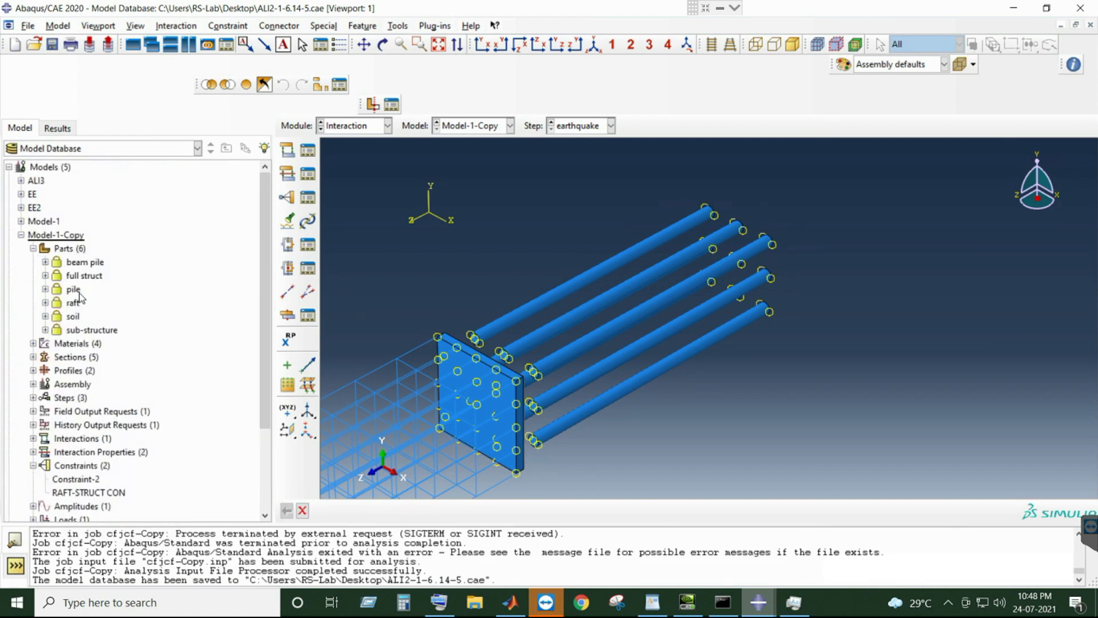
click(74, 264)
shift+click(84, 331)
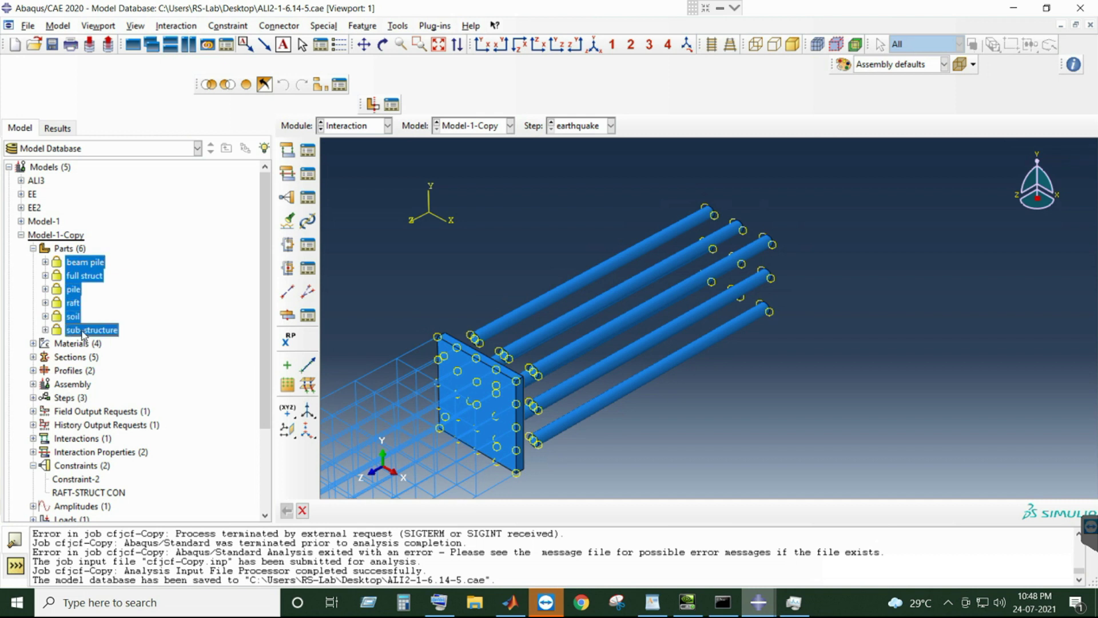
right_click(83, 330)
click(129, 438)
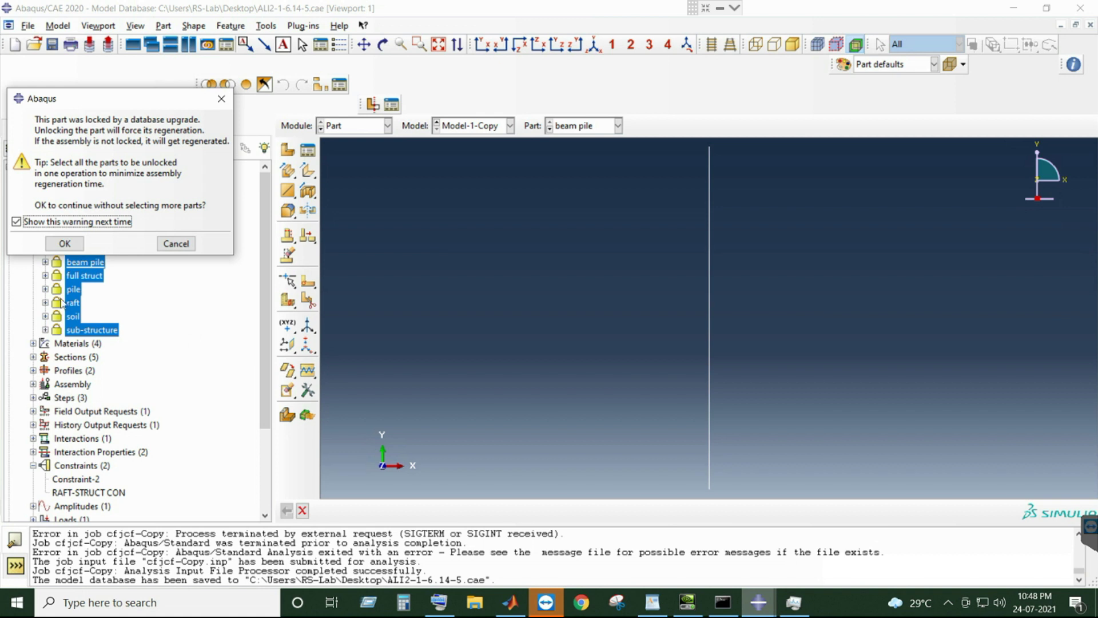
click(70, 243)
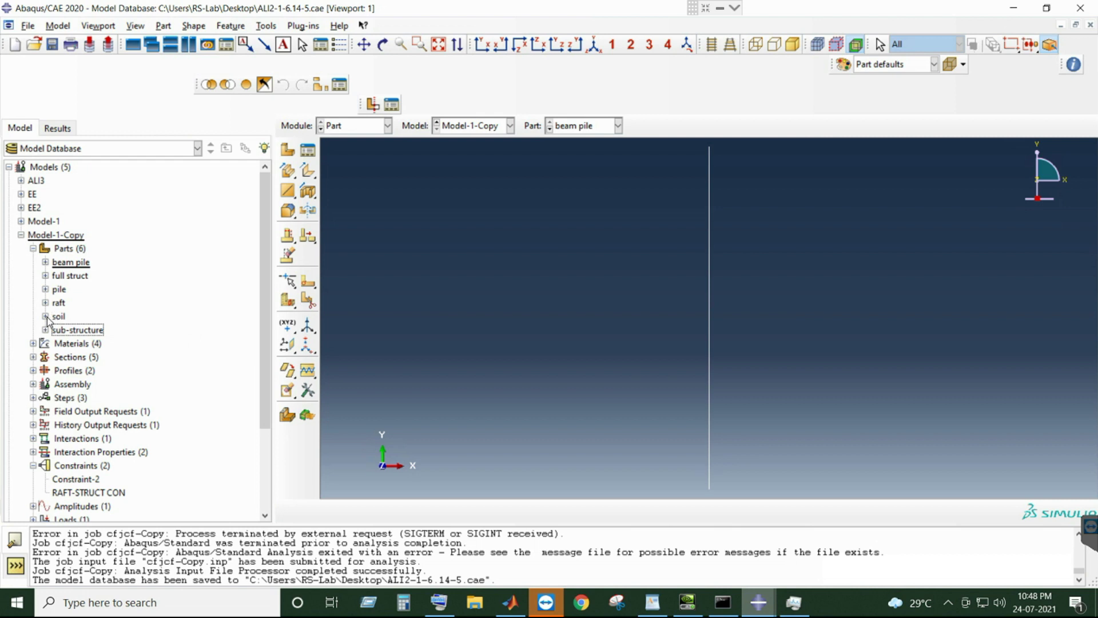
- Delete the Cut extrude-1 feature from the soil part of Model-1-Copy, together with its children
click(45, 317)
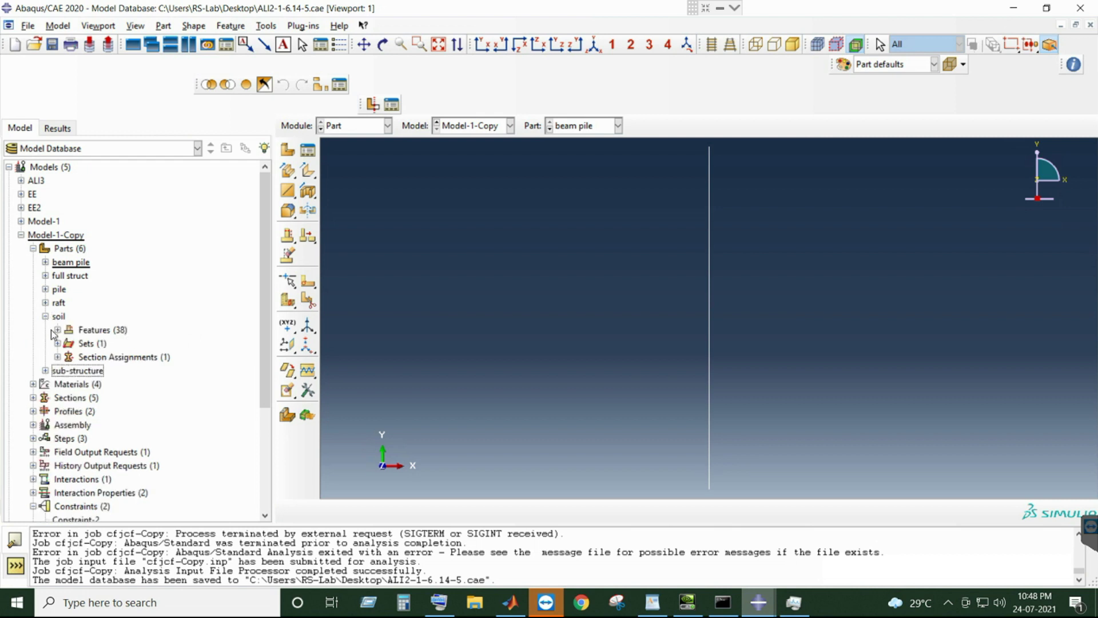
click(57, 330)
click(69, 344)
scroll(113, 352, down, 2)
click(113, 331)
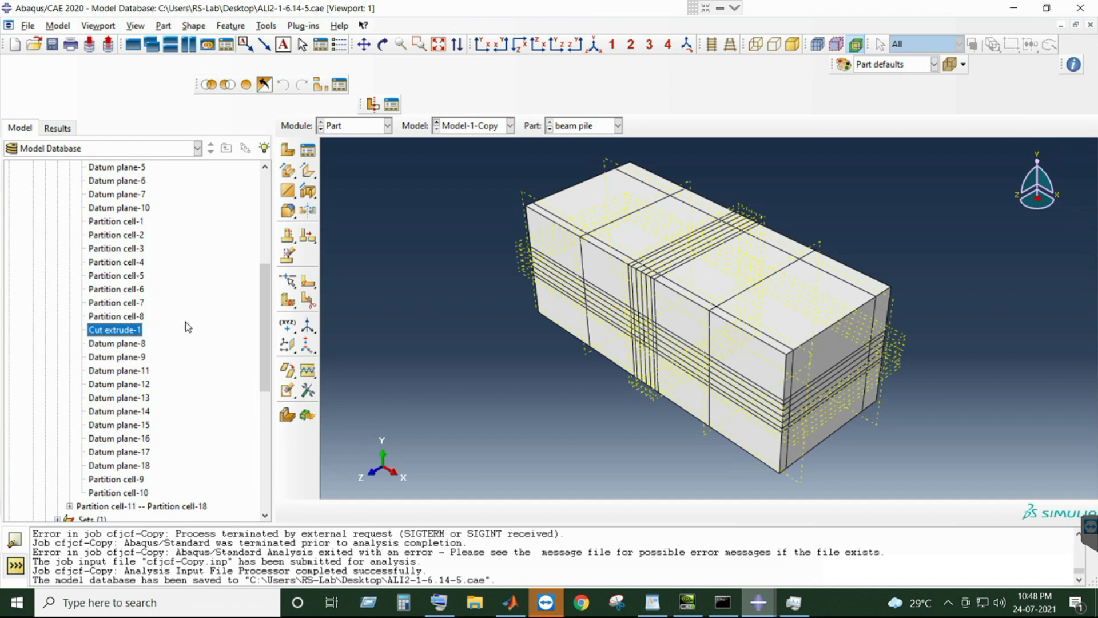
double_click(135, 330)
click(117, 407)
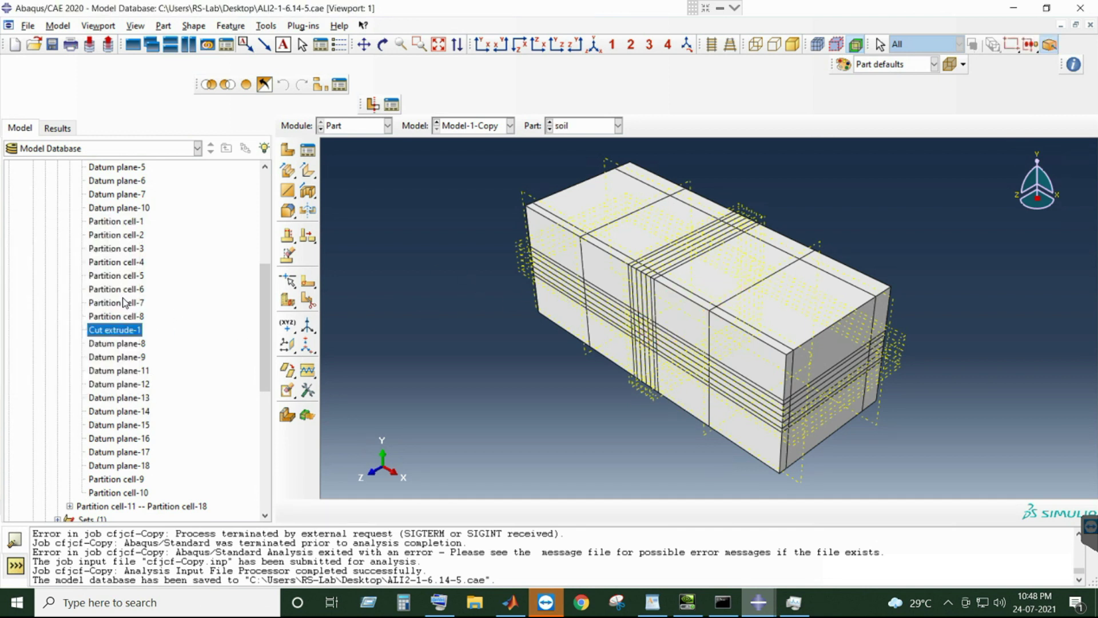
right_click(135, 331)
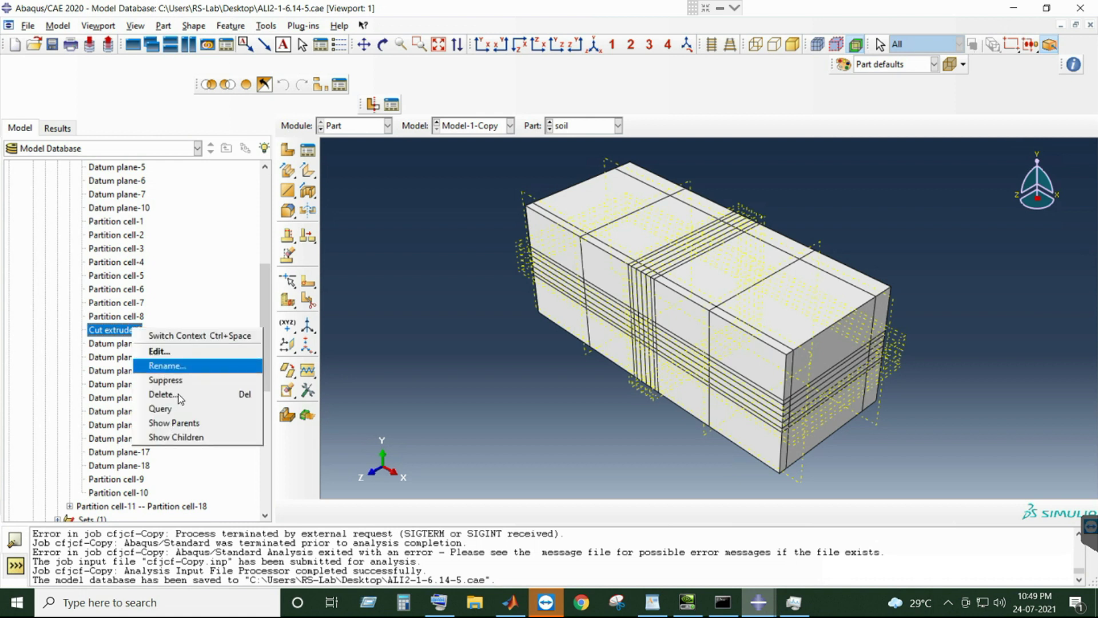
click(162, 394)
click(507, 317)
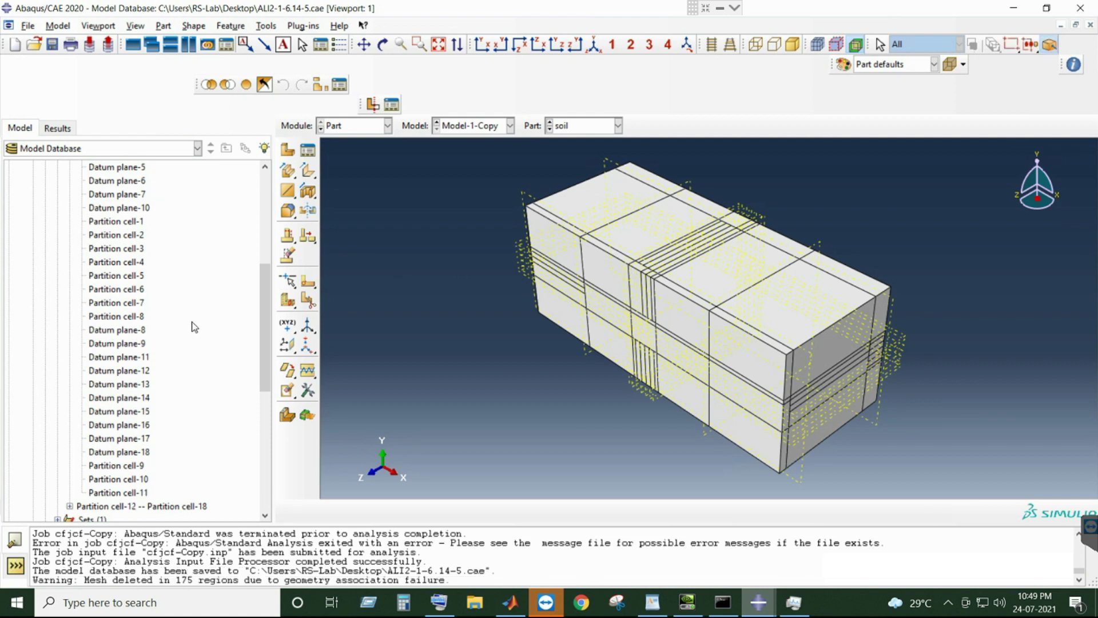
- Delete all datum planes and cell partitions of the soil part in one operation, keeping only Solid extrude-1
click(118, 492)
scroll(118, 492, up, 4)
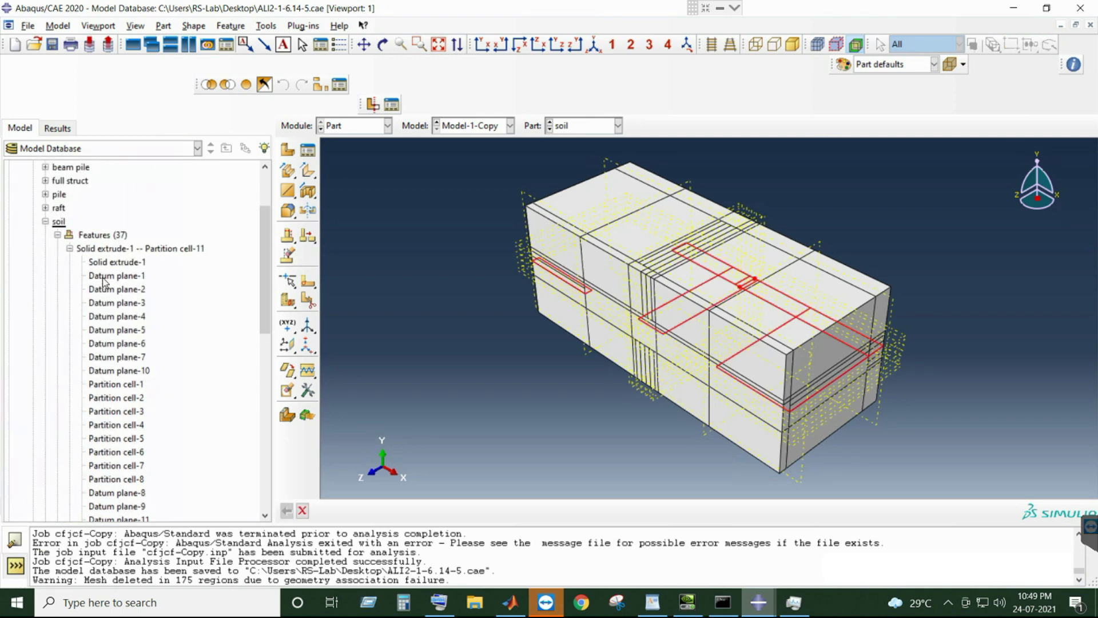
shift+click(104, 277)
right_click(104, 281)
click(128, 345)
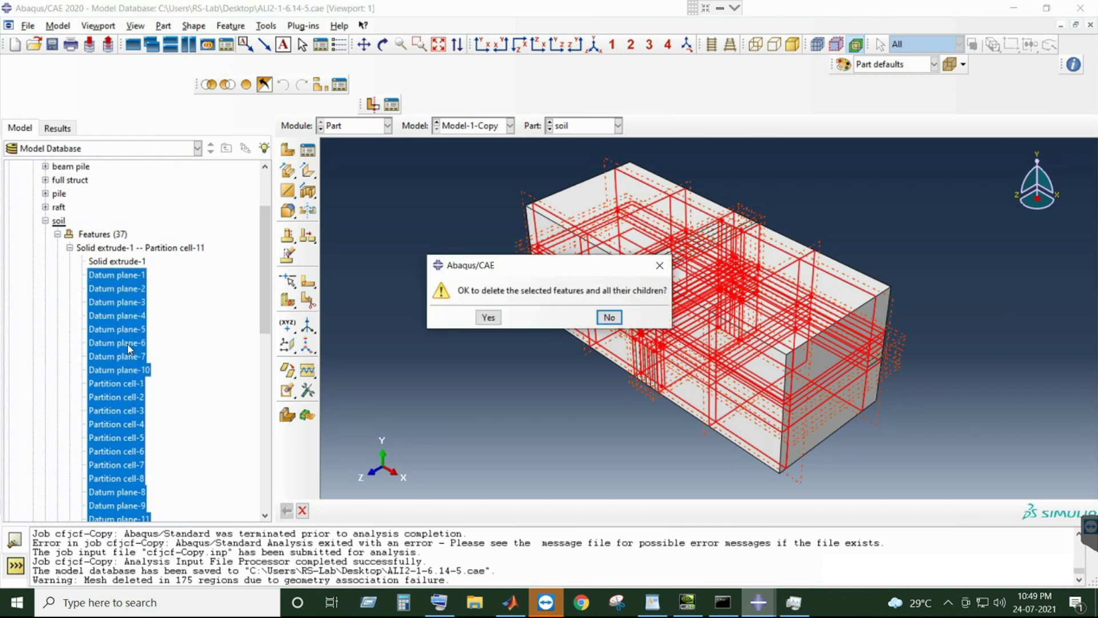
click(487, 318)
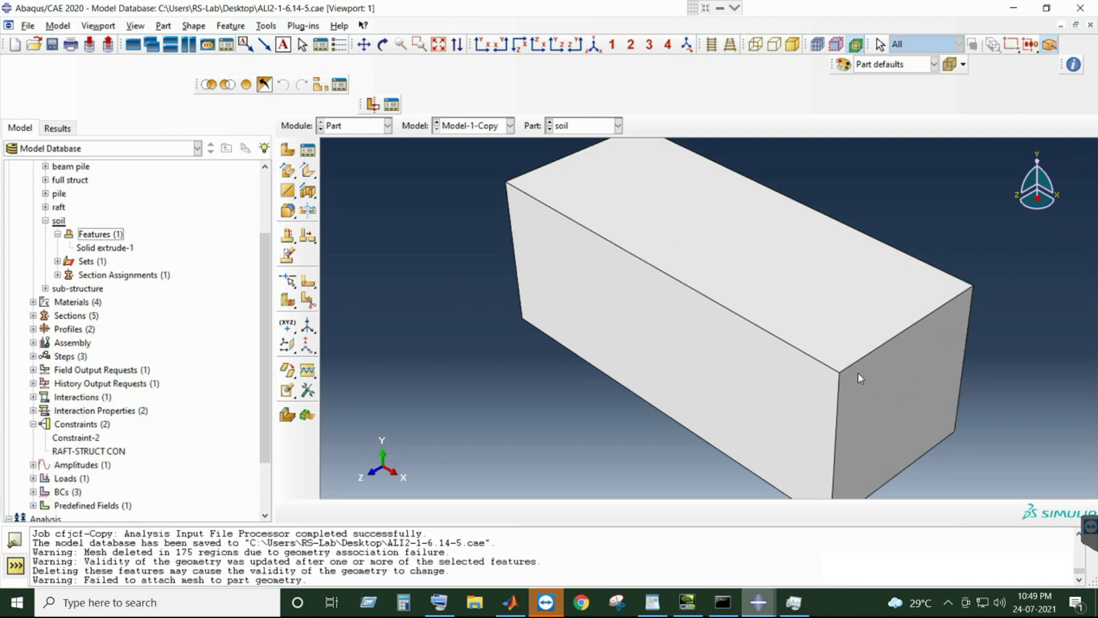
- Try to reselect the whole soil block as the geometry of the part's Set-1
scroll(852, 369, down, 2)
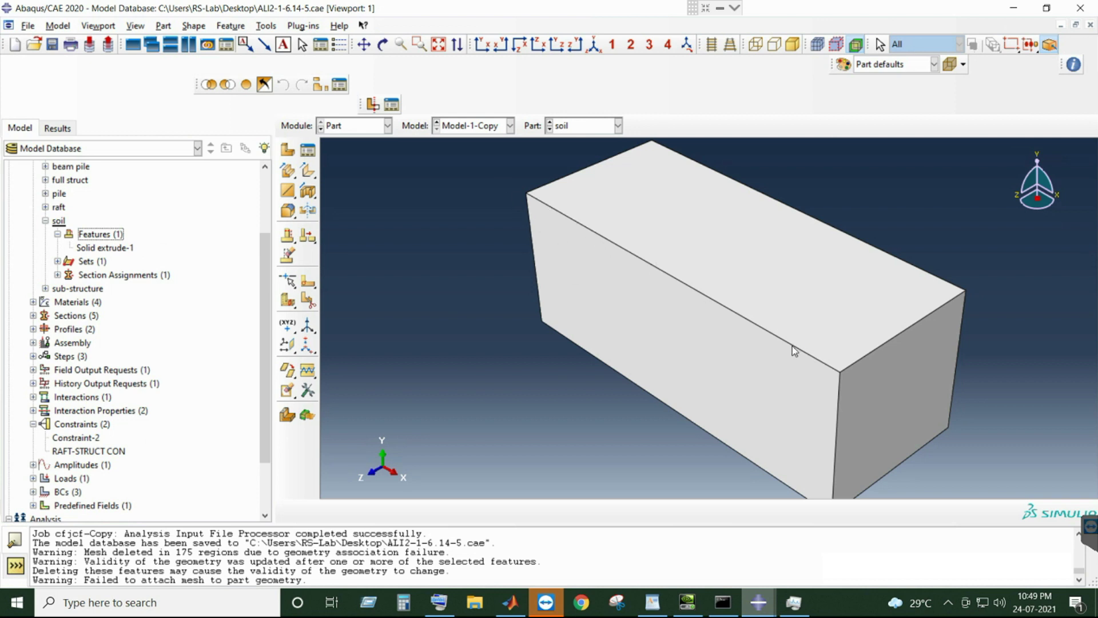
scroll(324, 197, down, 2)
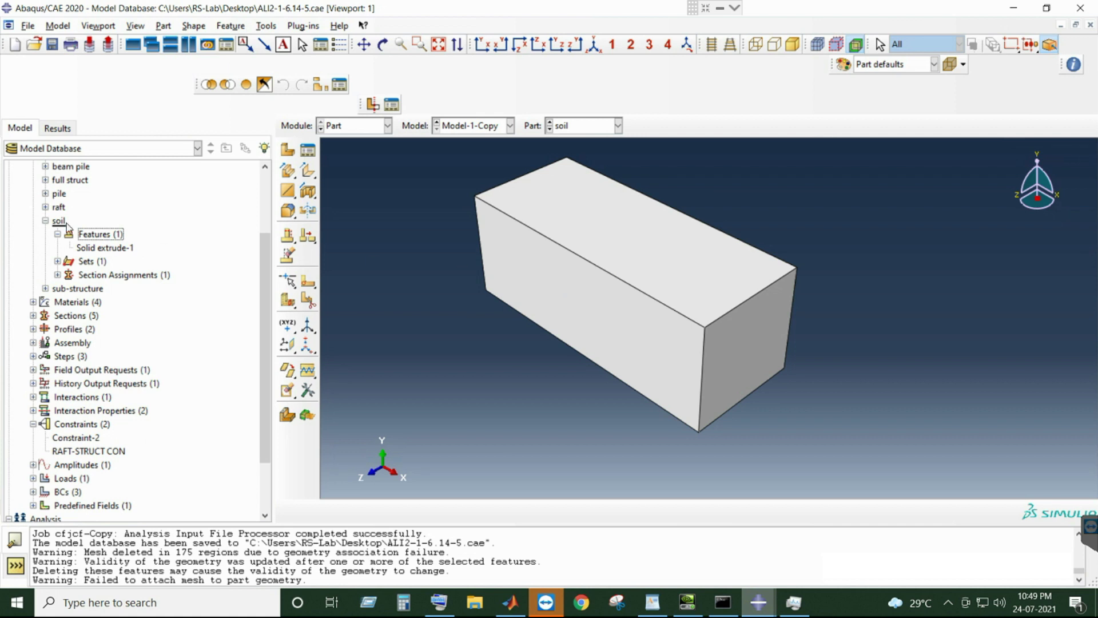
scroll(80, 249, up, 2)
scroll(108, 249, down, 2)
click(58, 262)
click(85, 275)
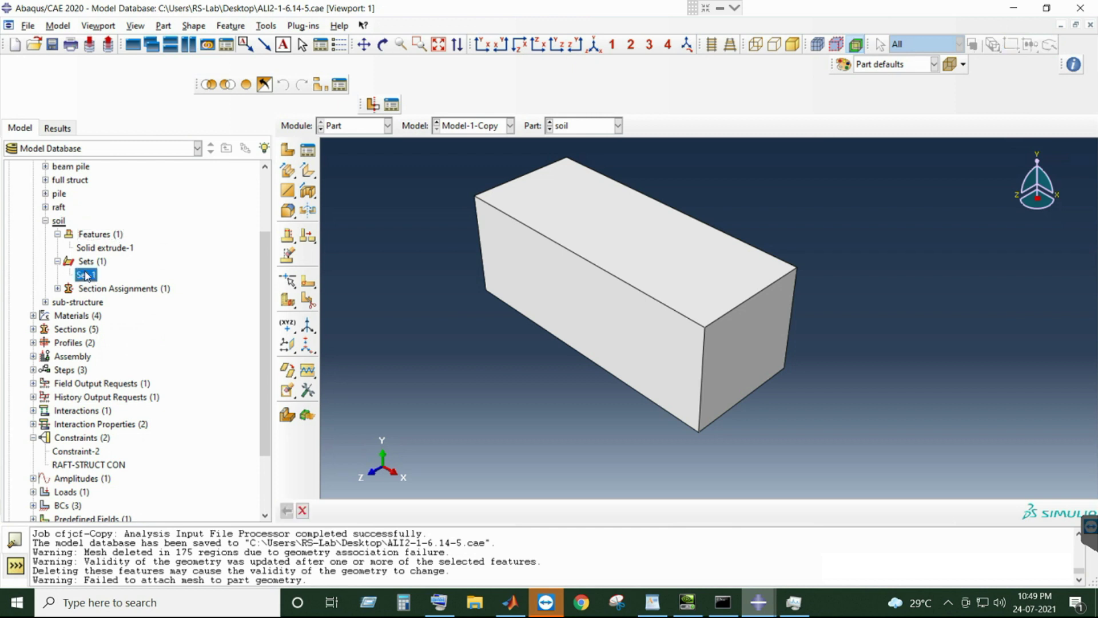
double_click(86, 274)
drag(423, 228, 926, 495)
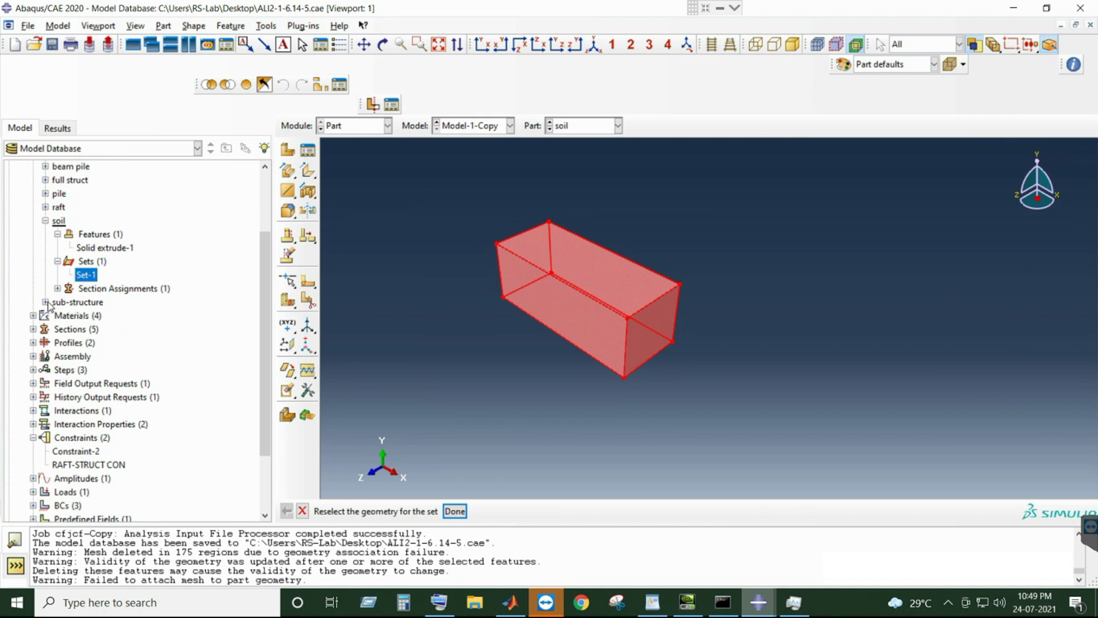
- Review the region and section of the soil part's section assignment, and close it without changes
click(58, 289)
click(85, 303)
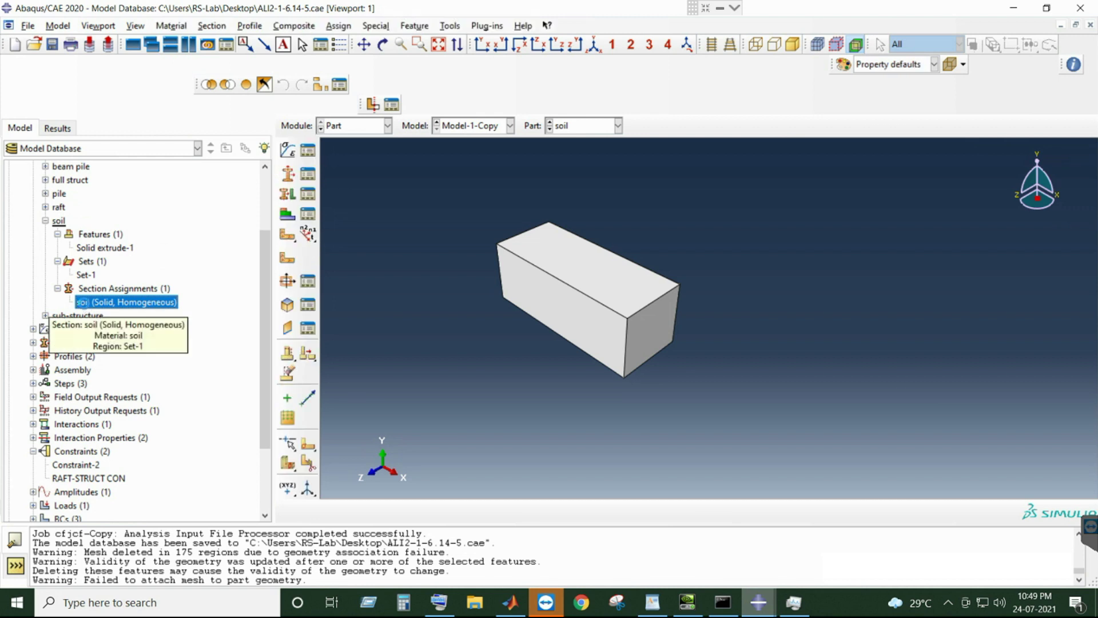
double_click(83, 302)
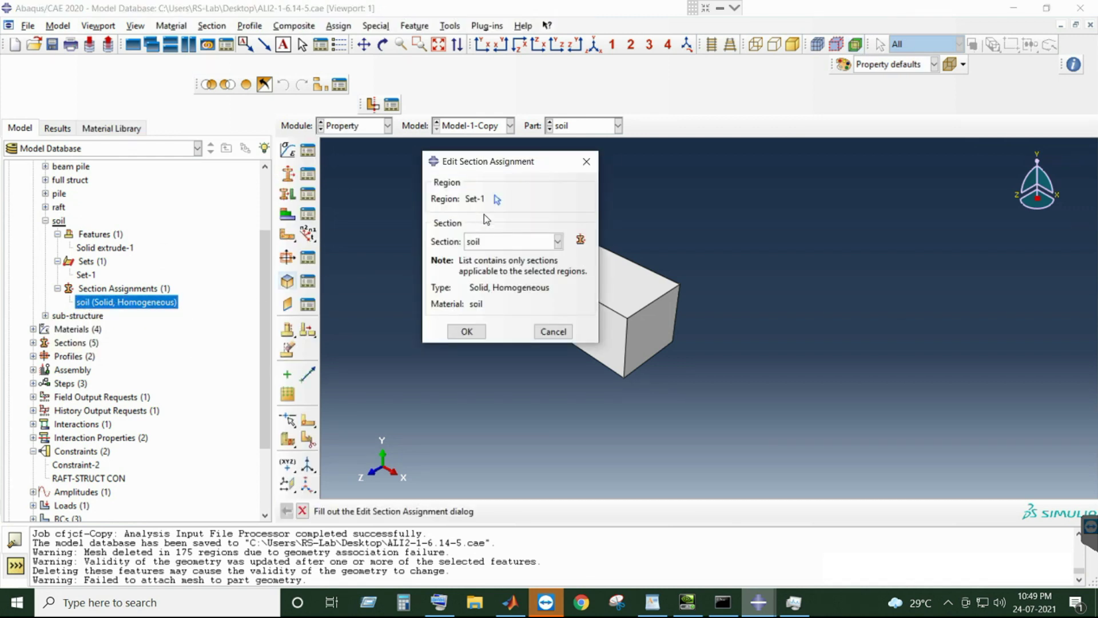
click(587, 162)
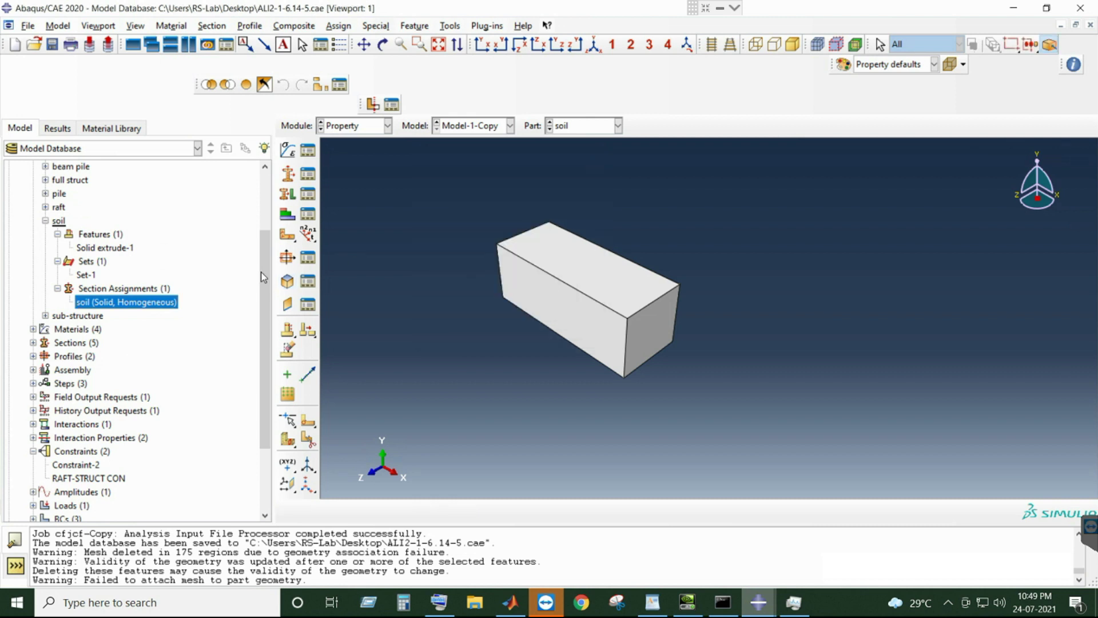
- Redefine Set-1 of the soil part to contain the entire solid block
click(85, 275)
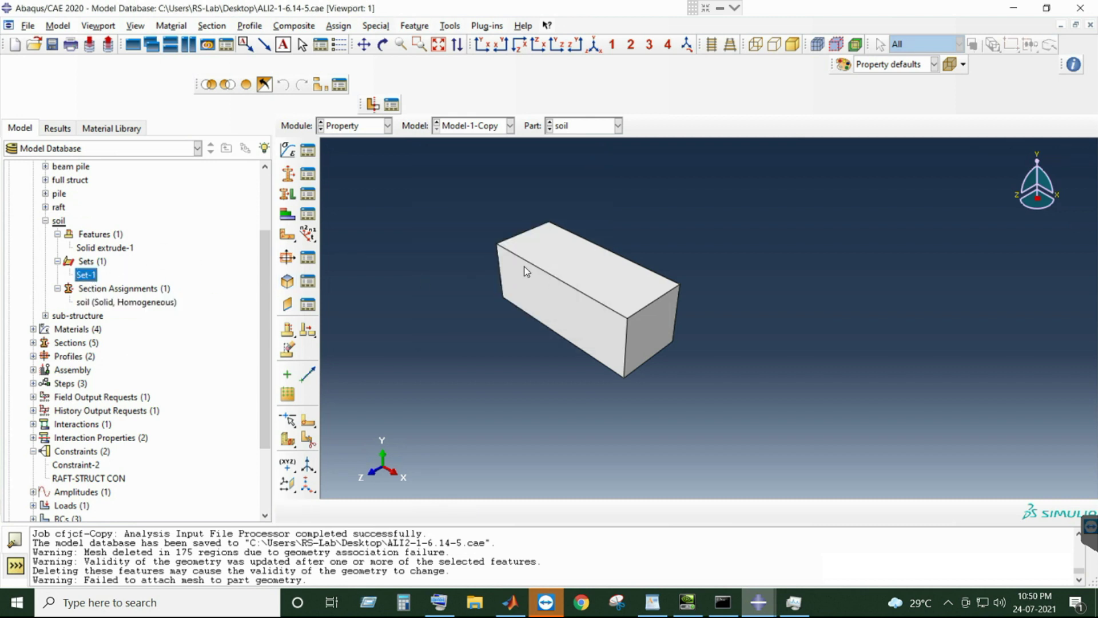
double_click(88, 277)
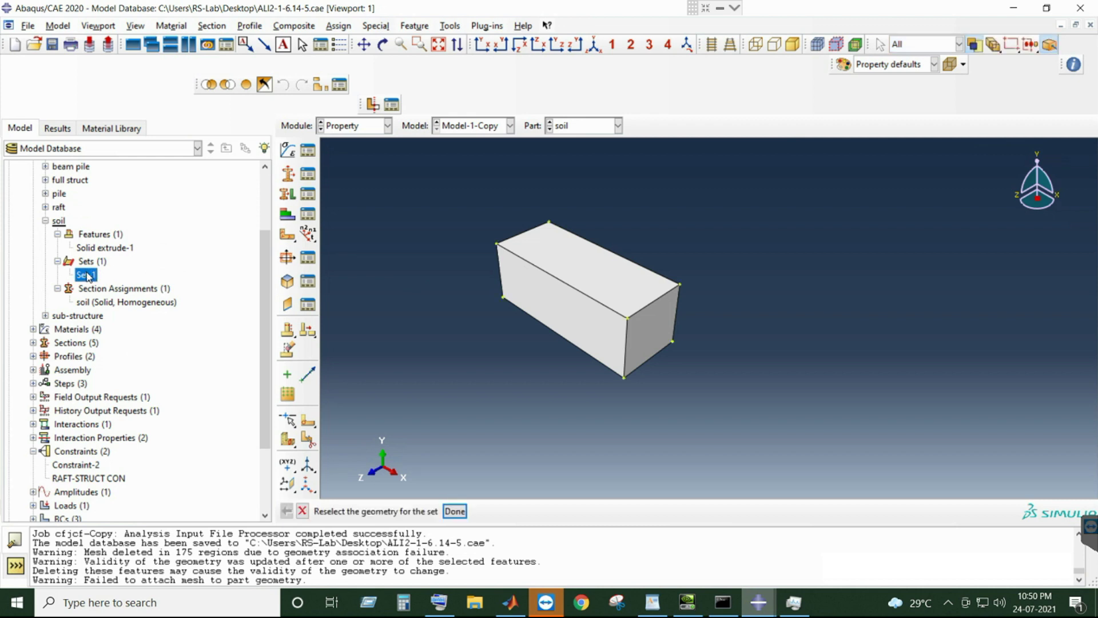
middle_click(511, 290)
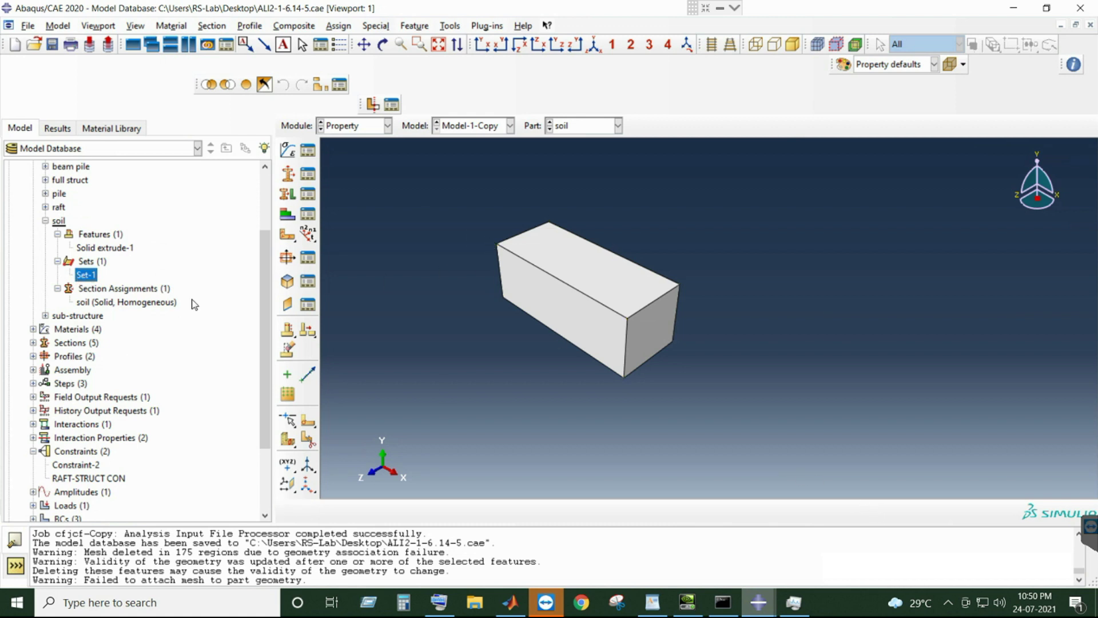
double_click(88, 274)
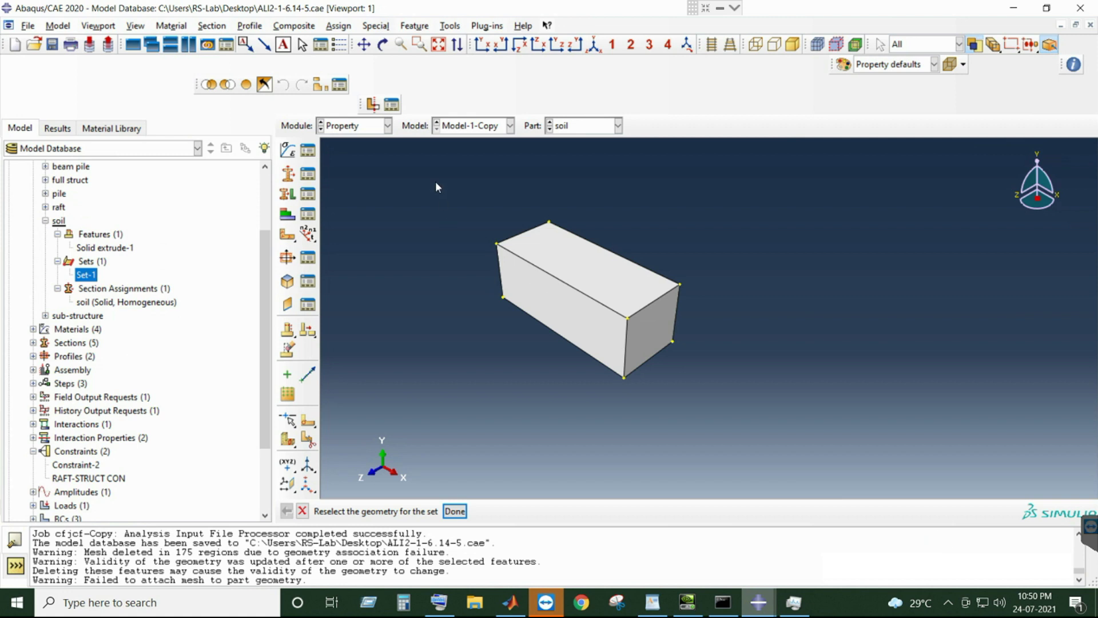
drag(423, 181, 952, 497)
click(456, 510)
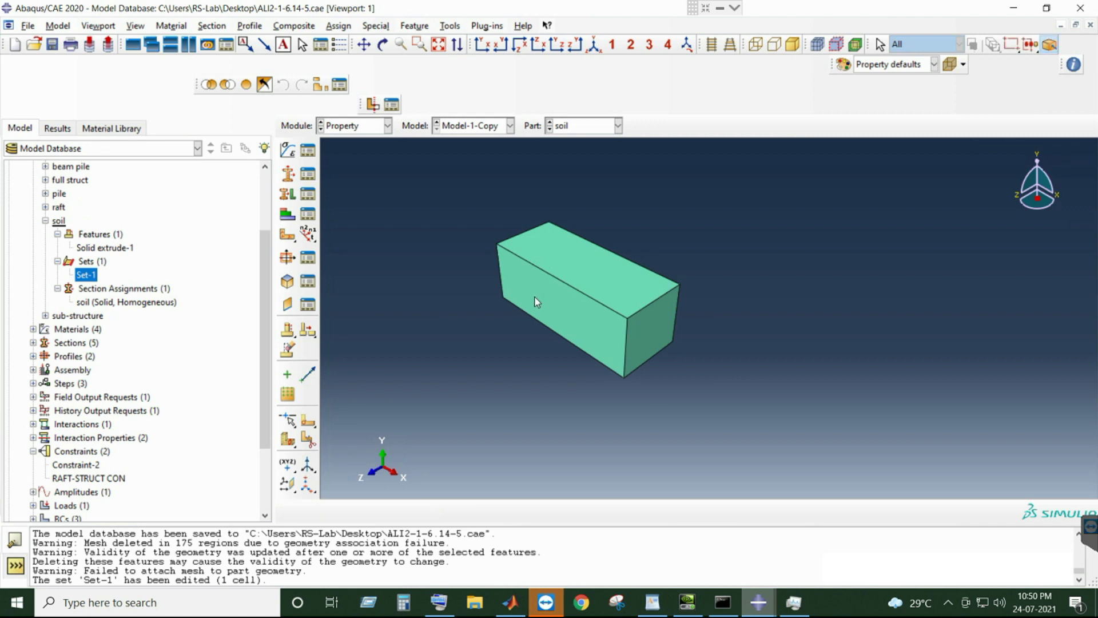
- In the Part module, create a datum plane offset 0.1 inward from the soil block's end face on the positive X side
click(345, 127)
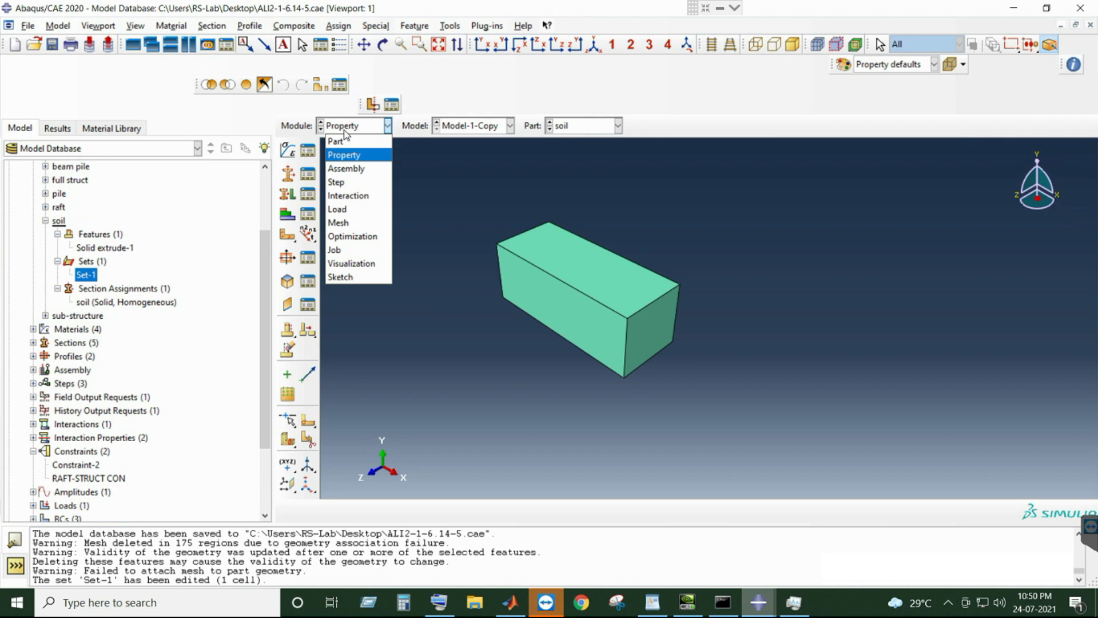
click(343, 142)
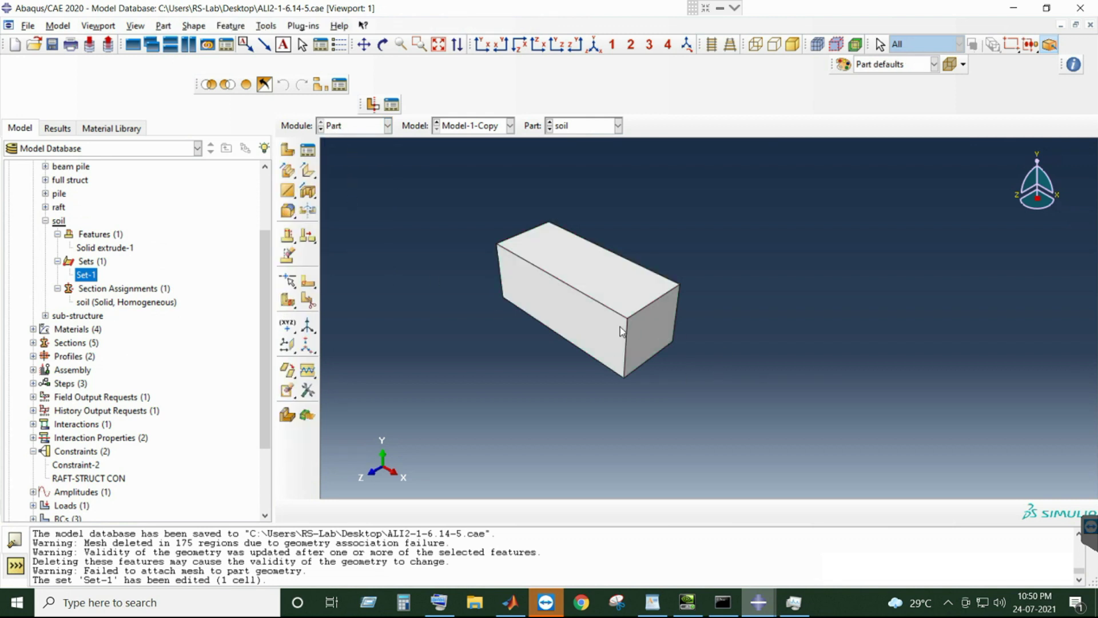
click(288, 346)
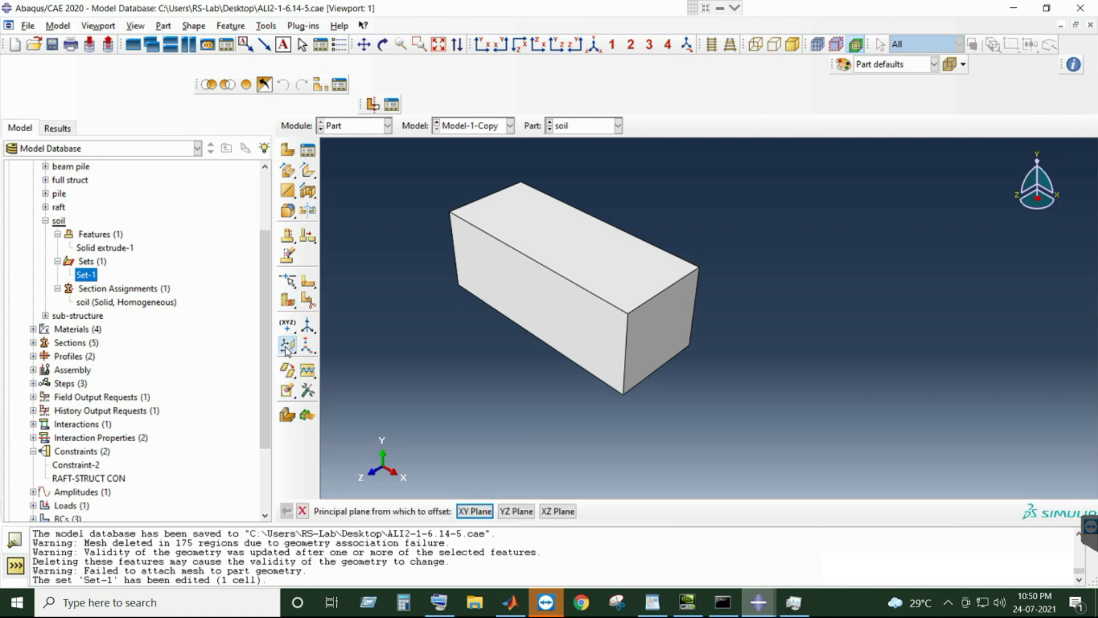
drag(288, 350, 335, 350)
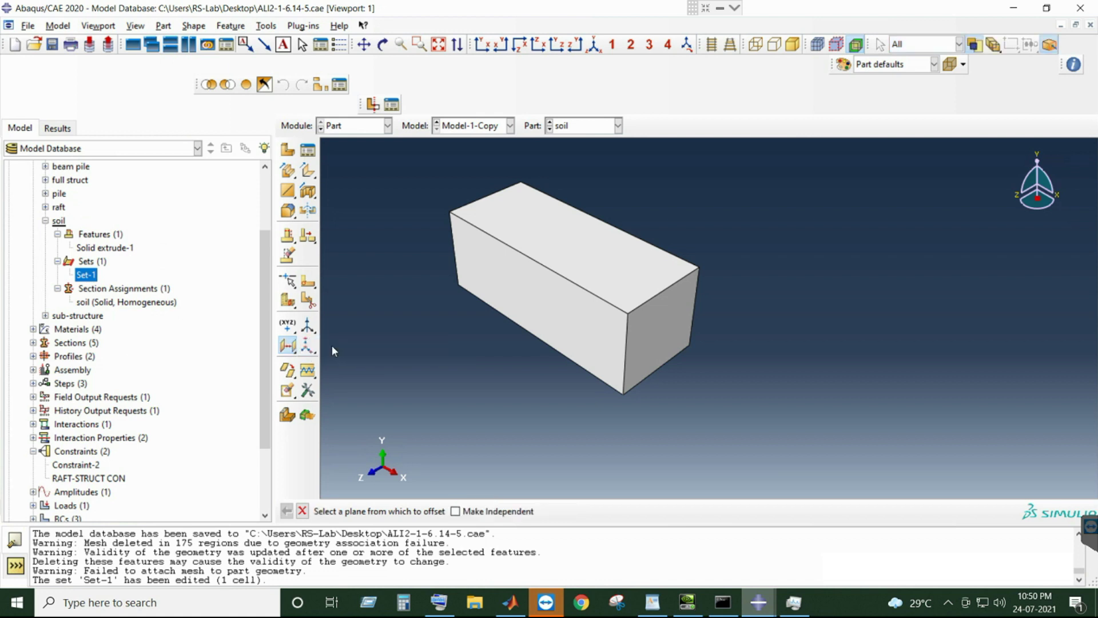
click(653, 326)
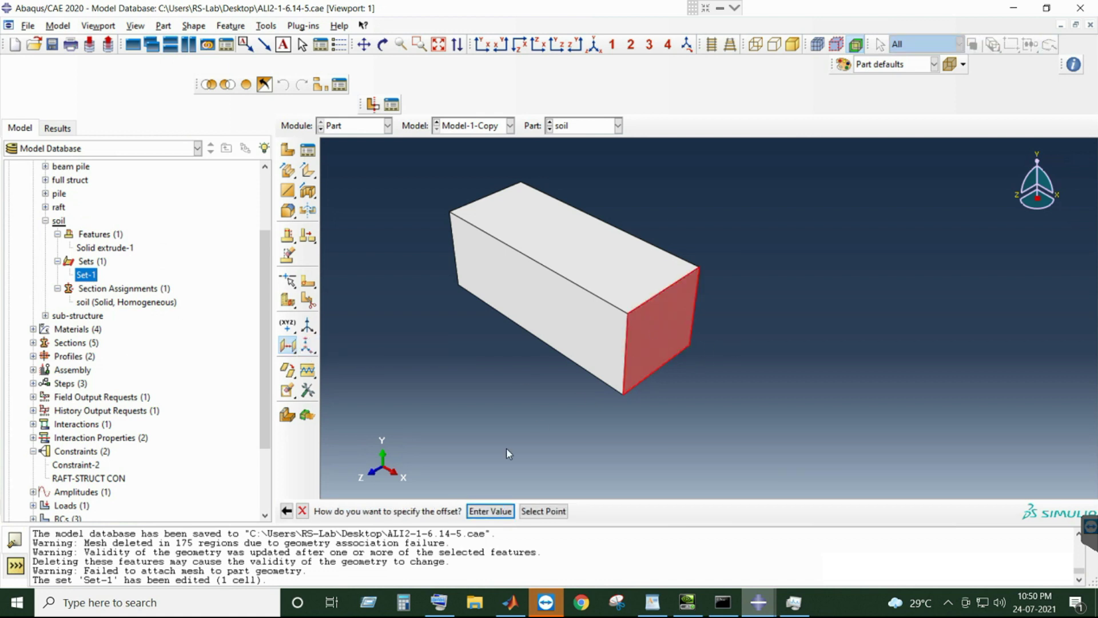
click(493, 514)
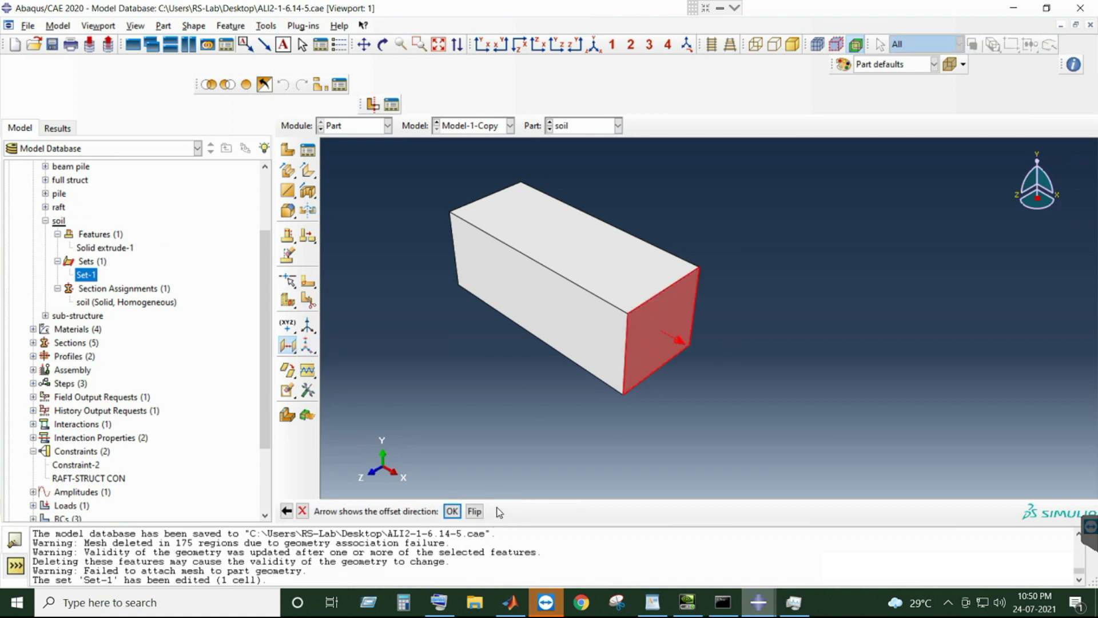
click(452, 511)
key(BackSpace)
text(0)
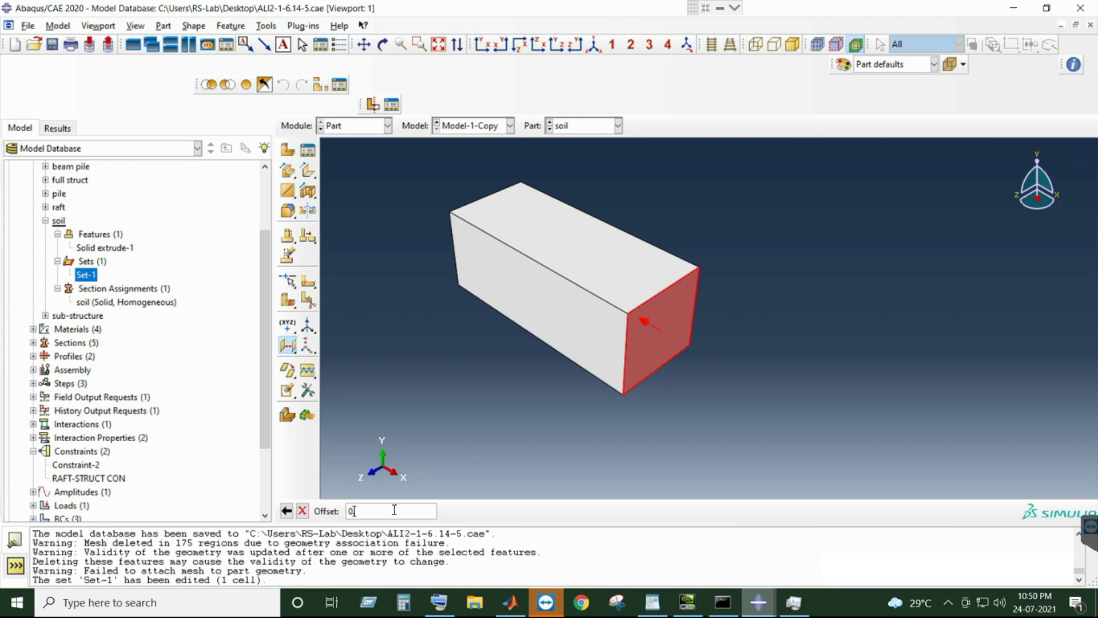
text(.1)
key(Return)
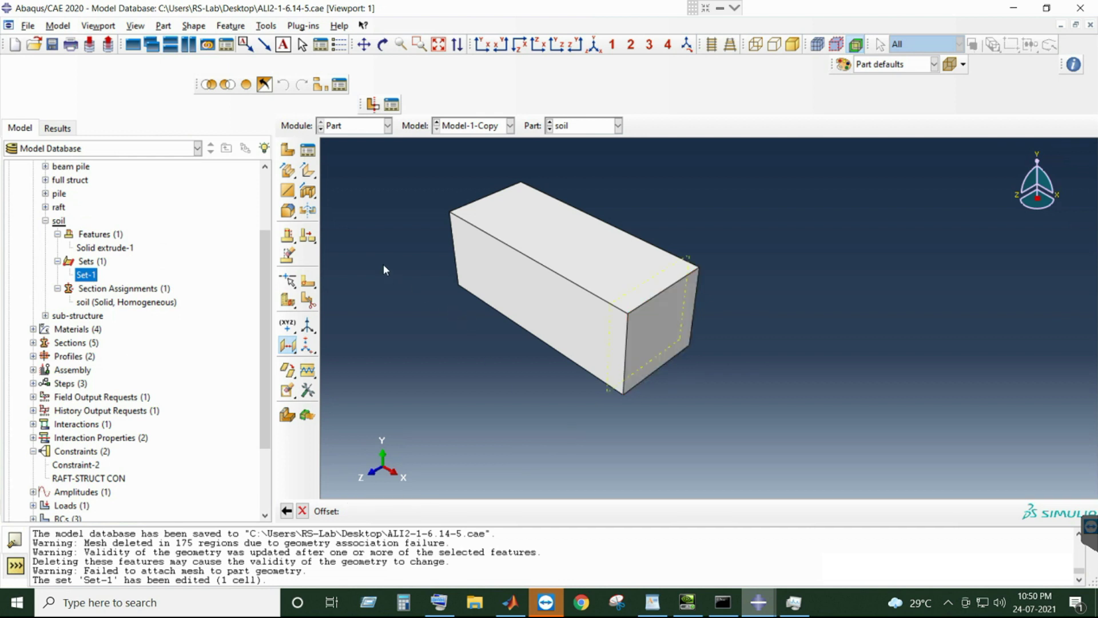
- Create a second datum plane offset 0.1 inward from the soil block's opposite end face on the negative X side
click(382, 44)
drag(582, 298, 746, 355)
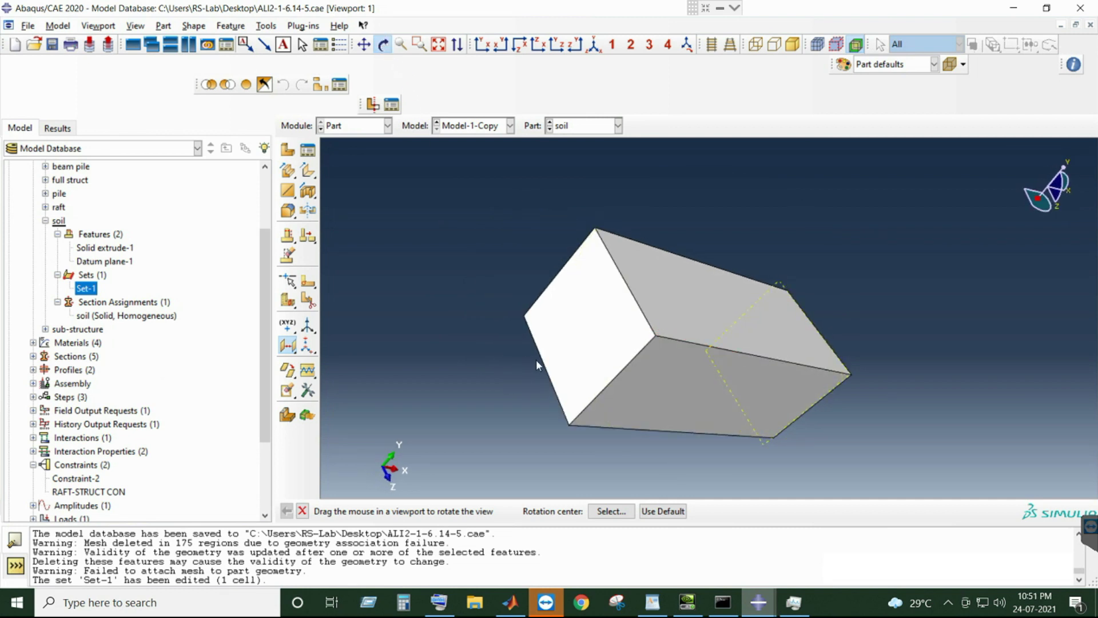
key(Escape)
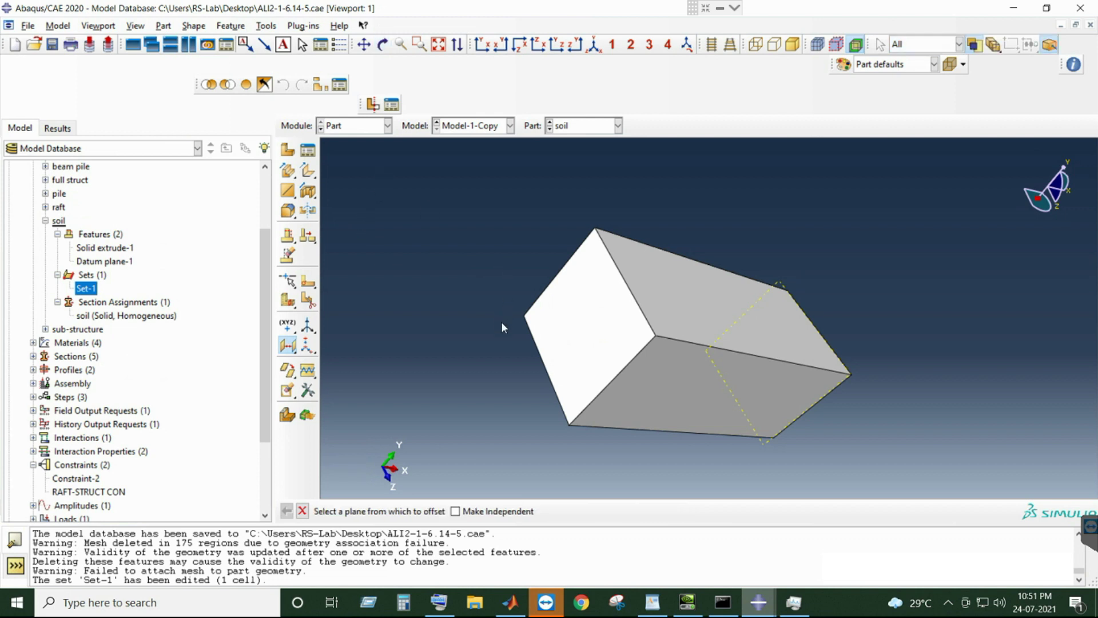
scroll(502, 327, up, 1)
click(579, 327)
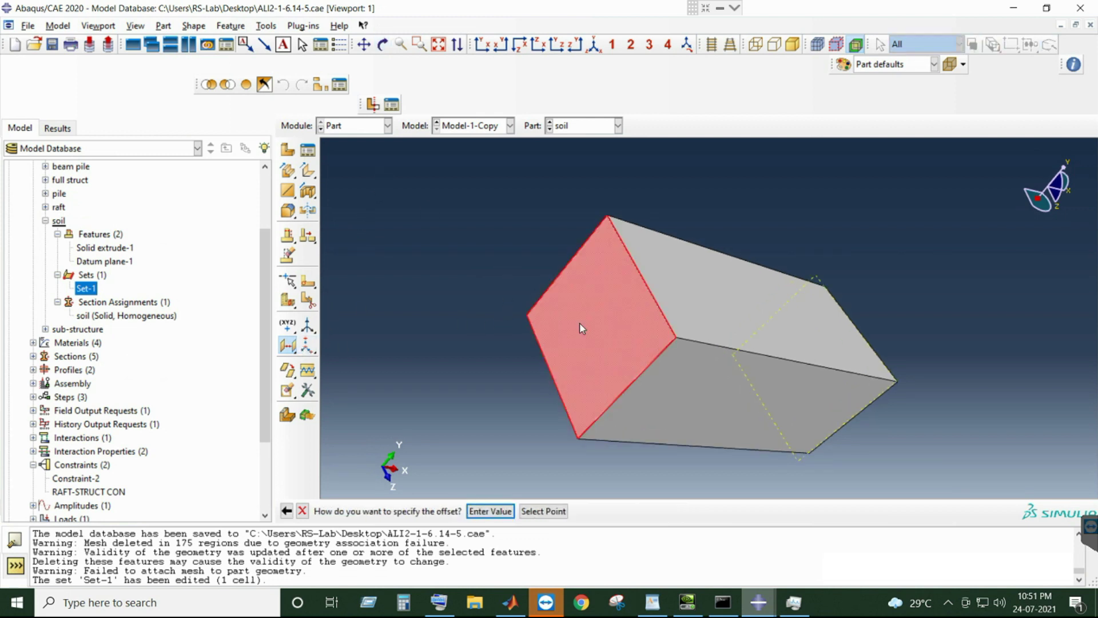
click(495, 511)
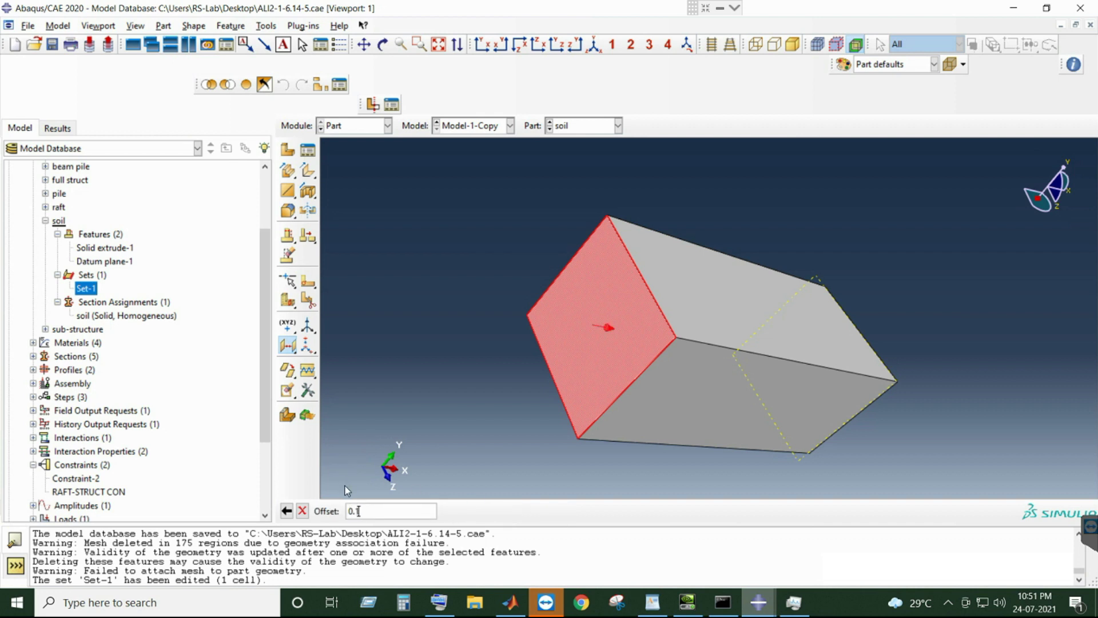
key(Return)
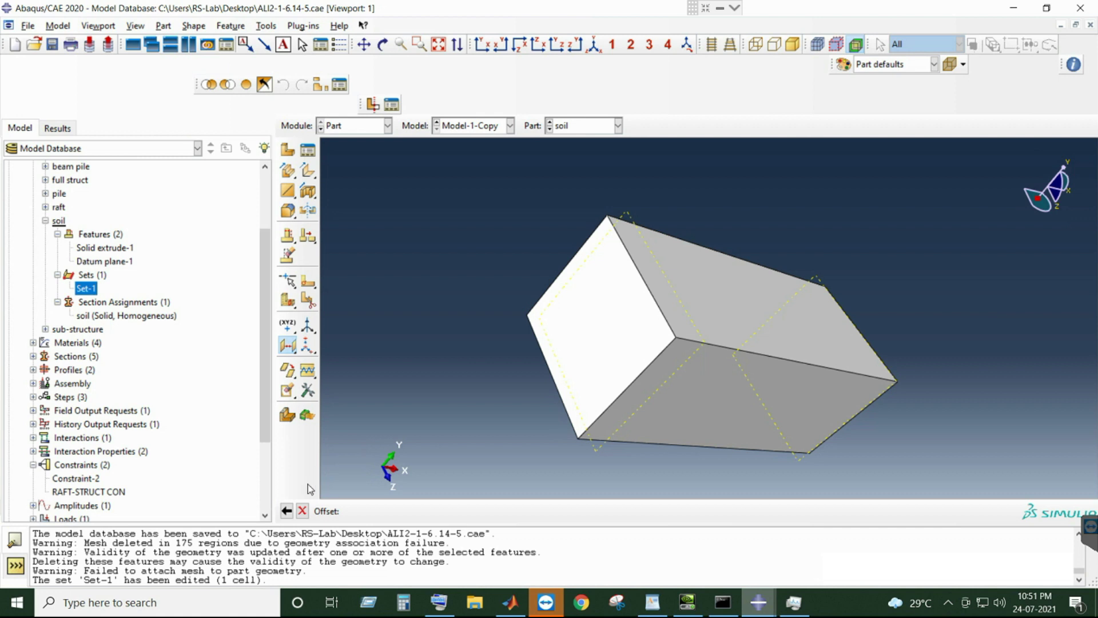
click(483, 50)
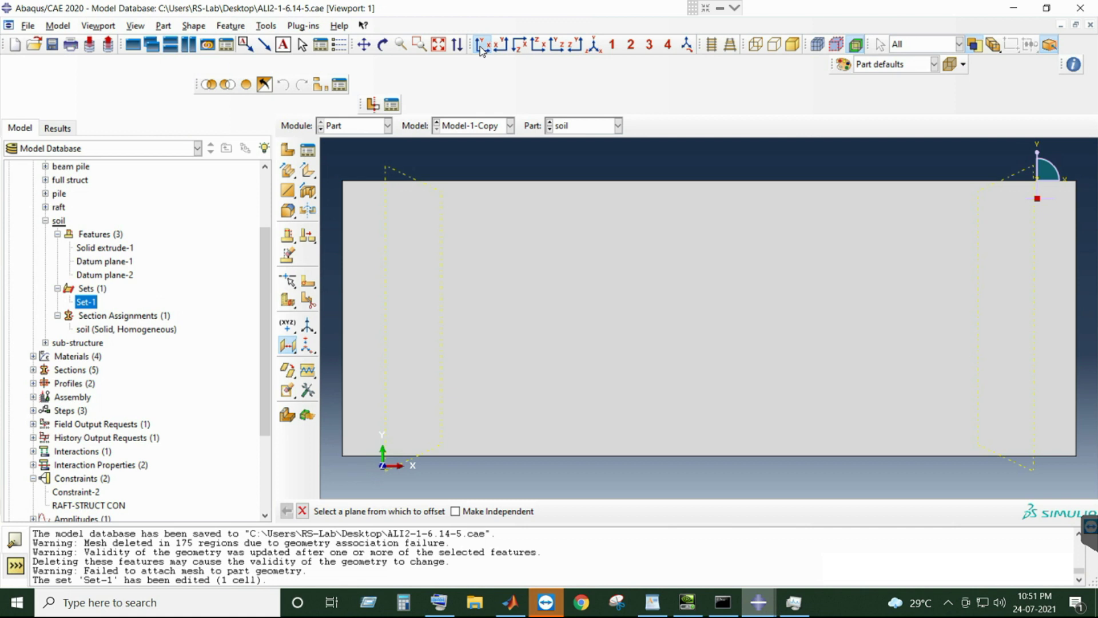
click(712, 46)
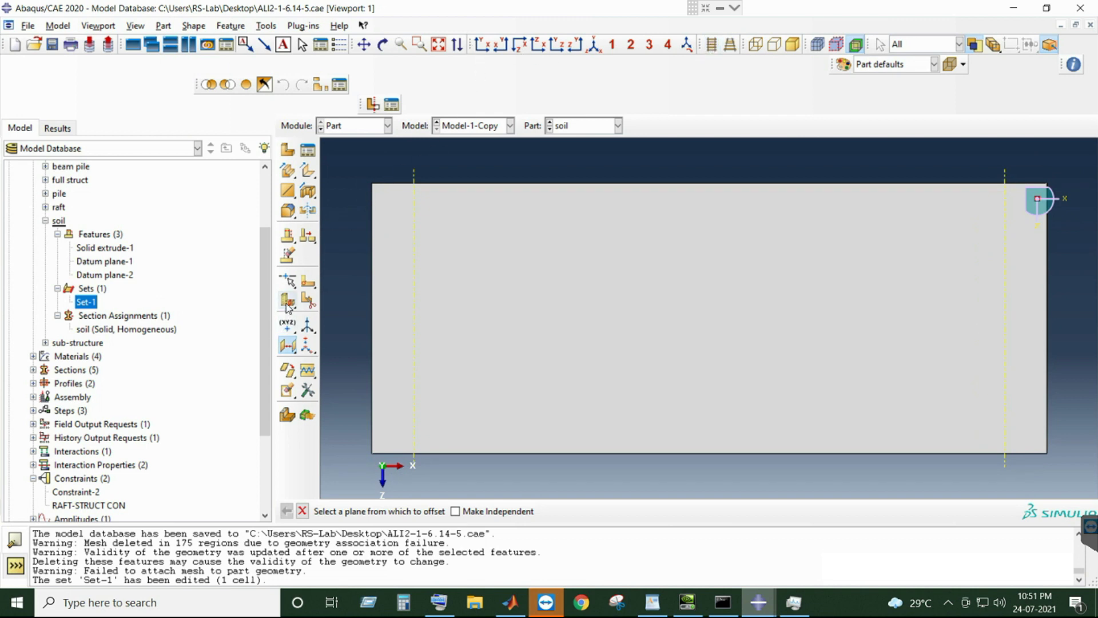
- Partition the soil block at both datum planes to separate a thin cell at each X end
drag(287, 308, 338, 309)
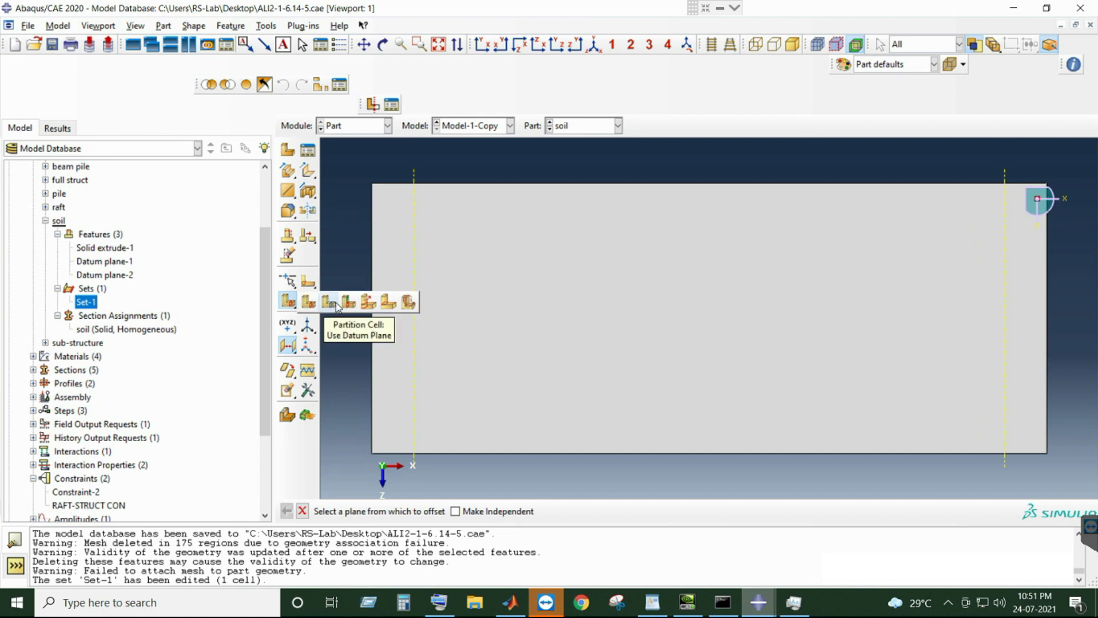
drag(334, 307, 335, 308)
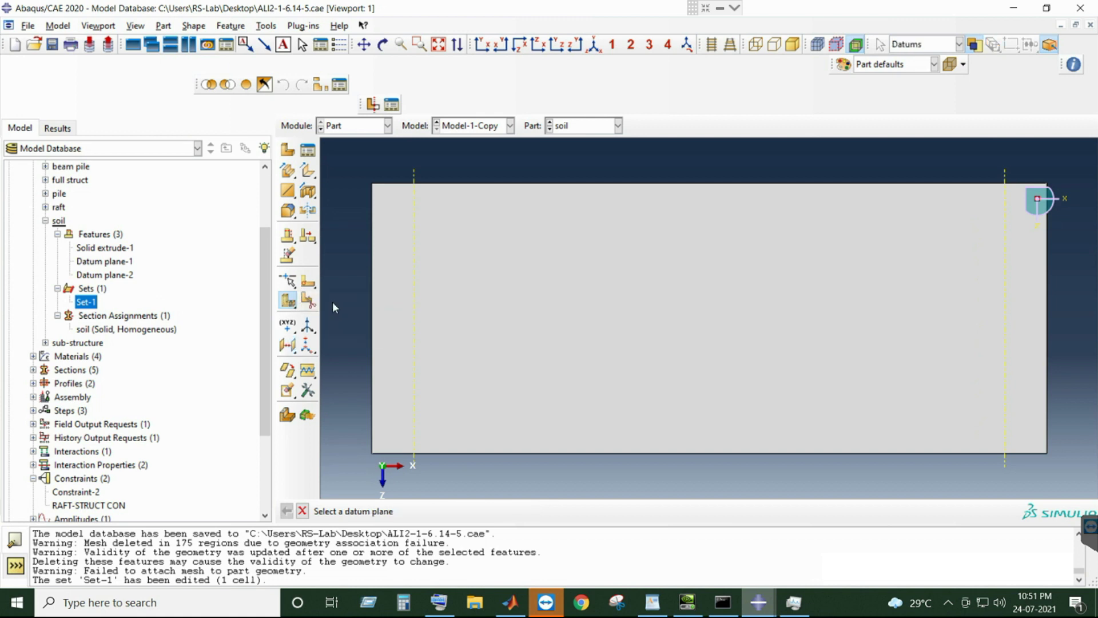
click(414, 386)
click(464, 511)
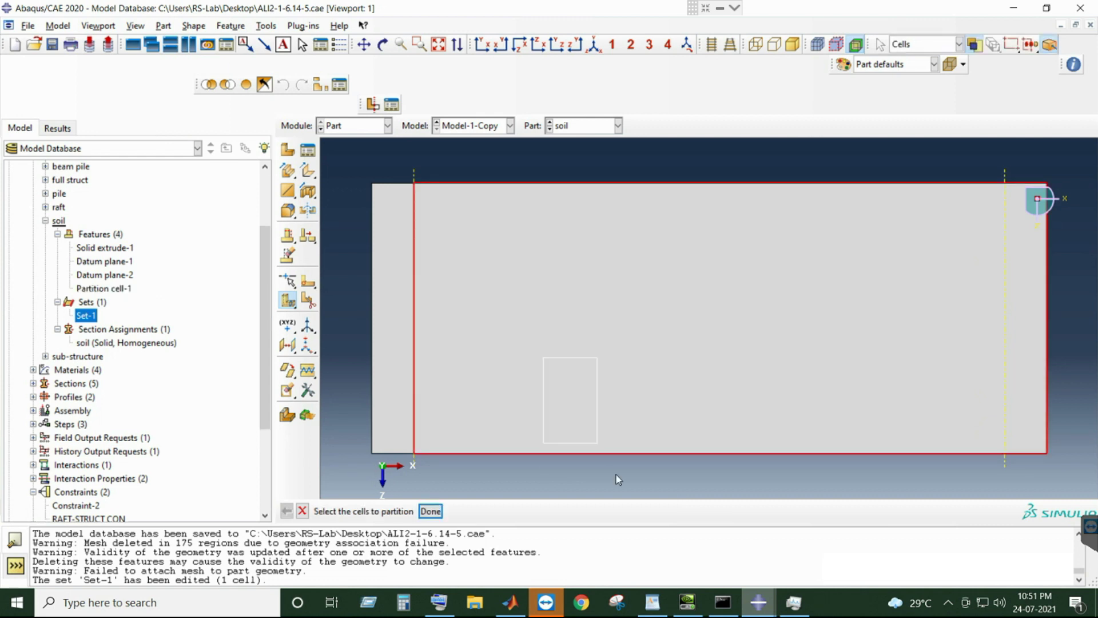
click(426, 511)
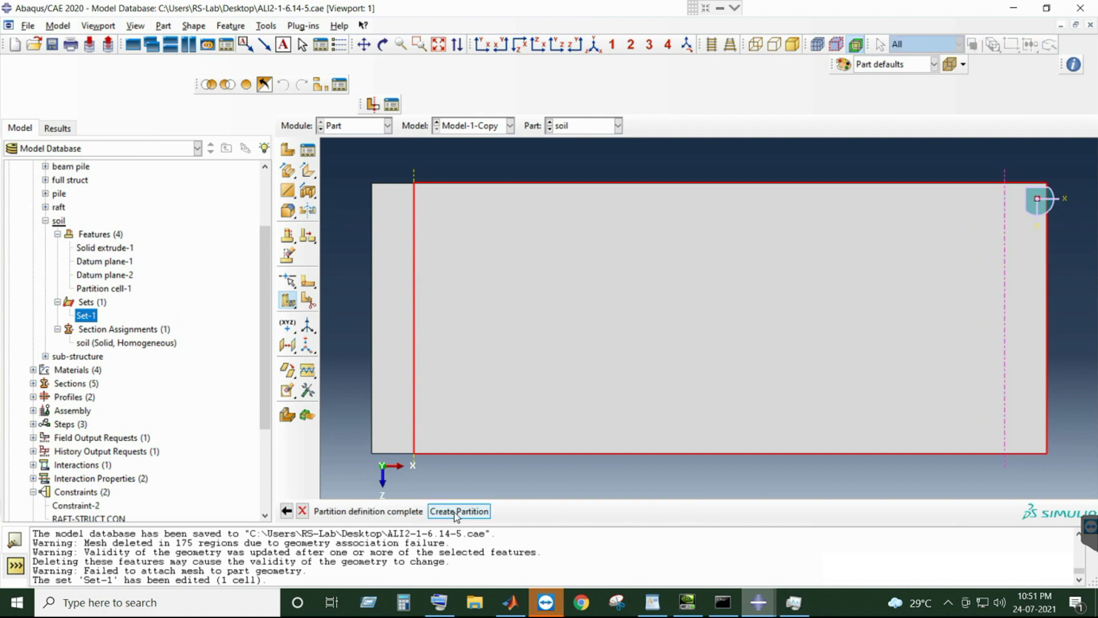
click(454, 513)
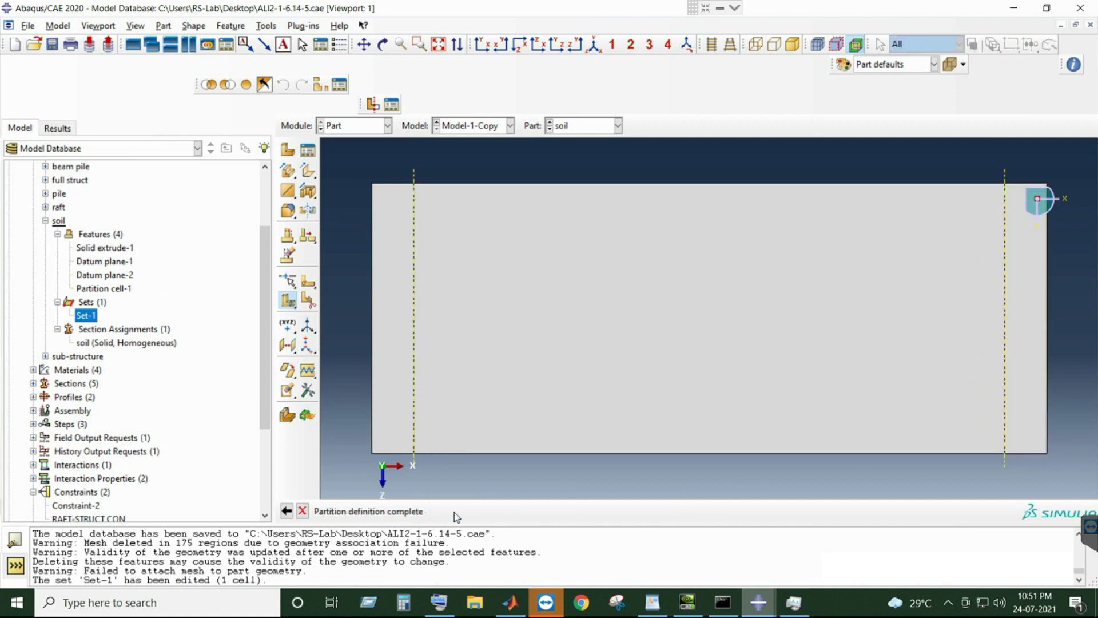
click(595, 46)
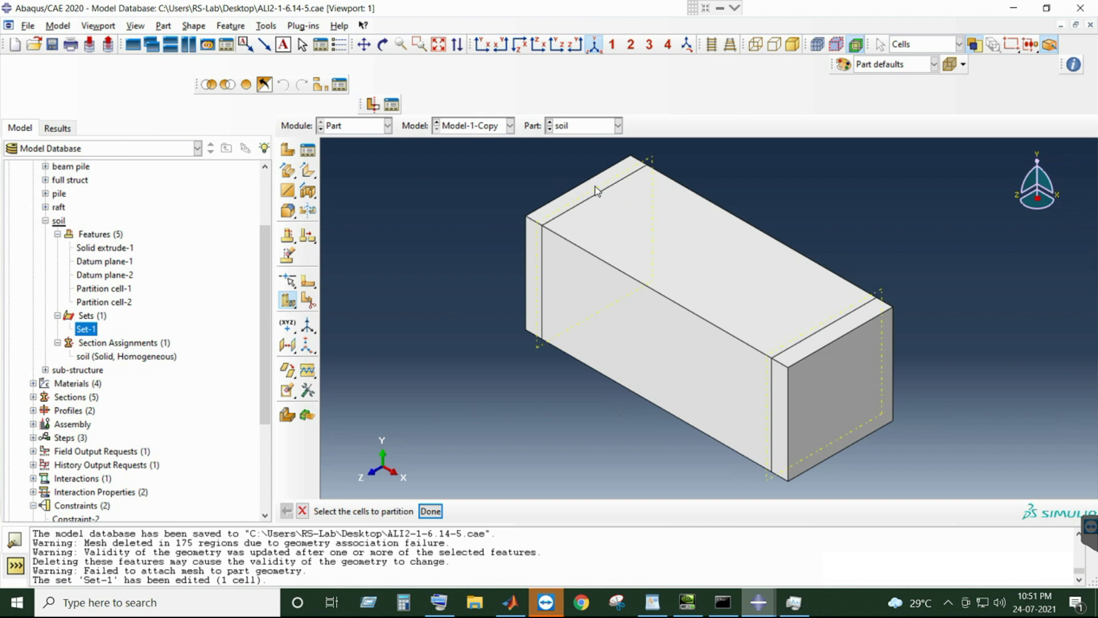
- In the Mesh module, open the mesh controls for the soil block's two thin end cells
click(362, 127)
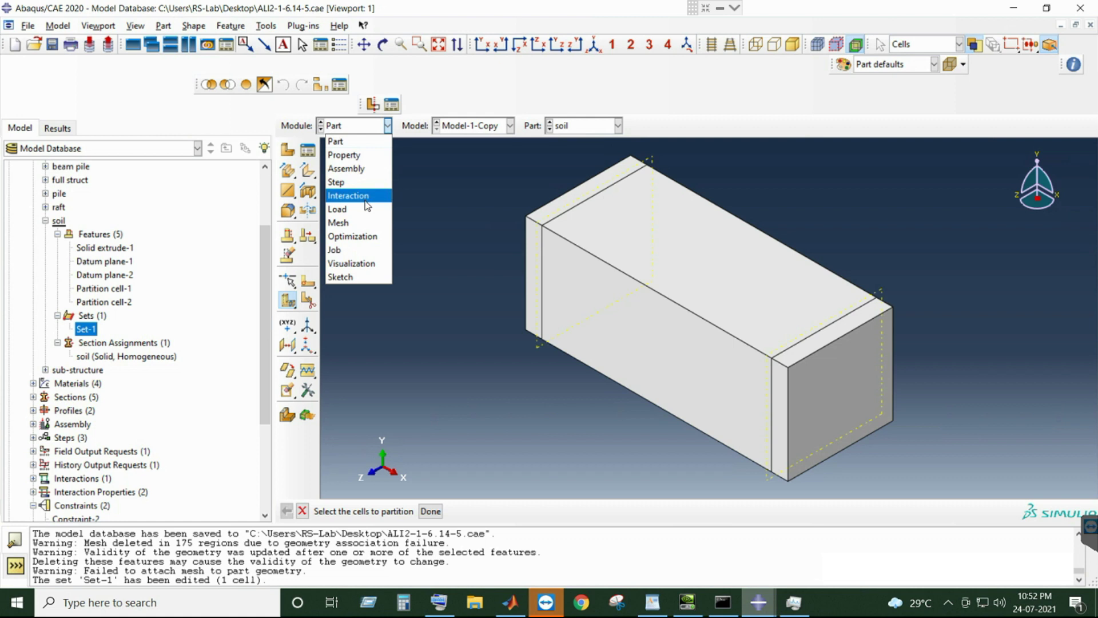
click(362, 222)
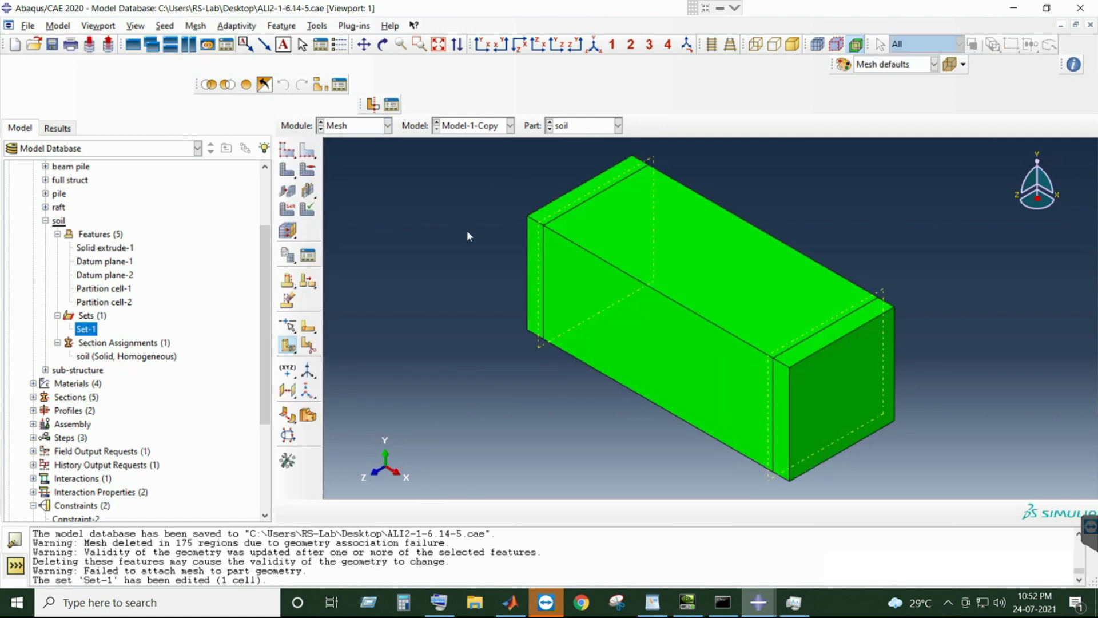
click(308, 171)
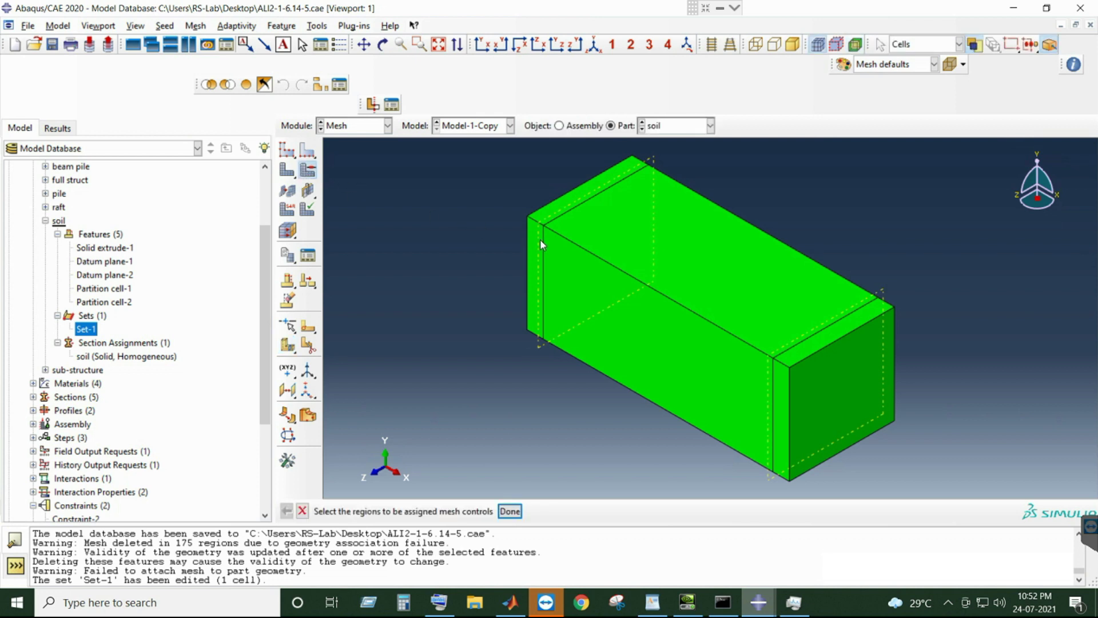
click(606, 289)
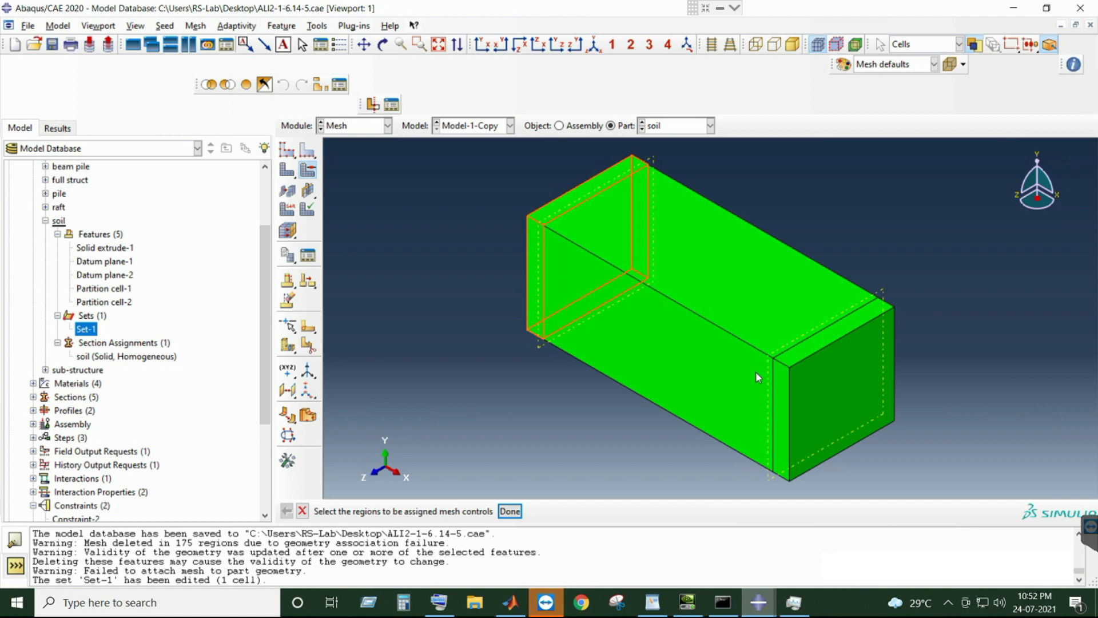
shift+click(789, 376)
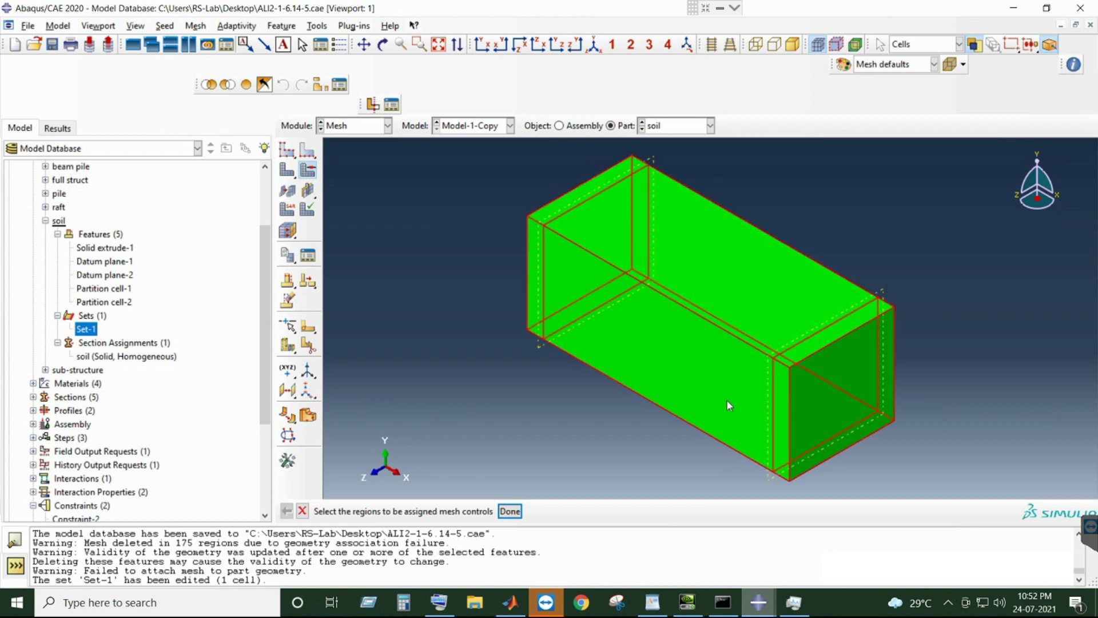
click(519, 444)
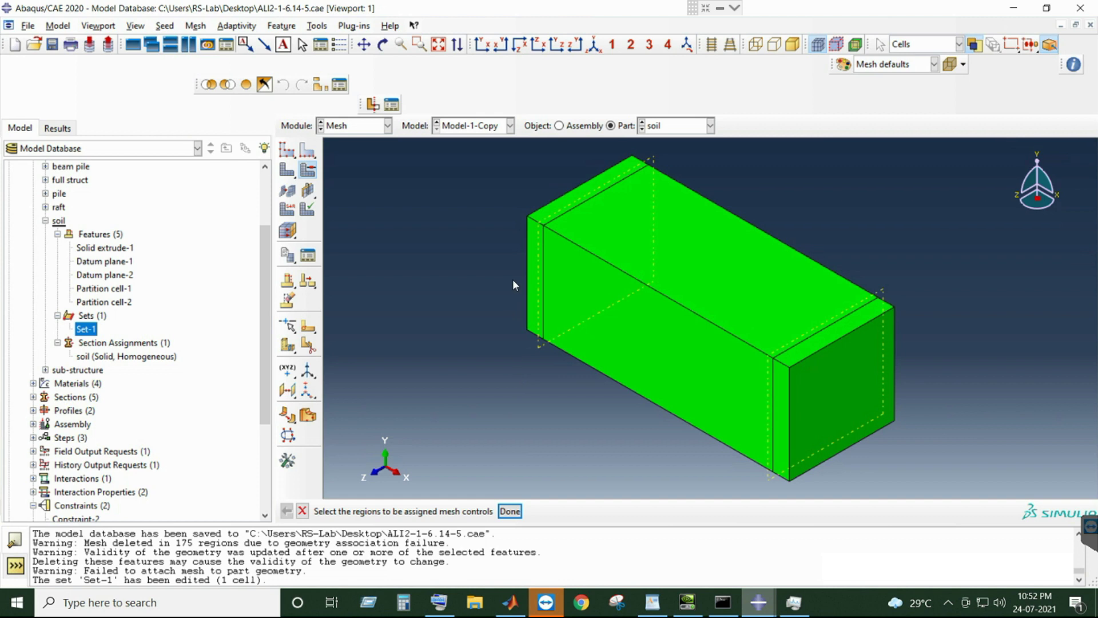
click(532, 236)
shift+click(824, 369)
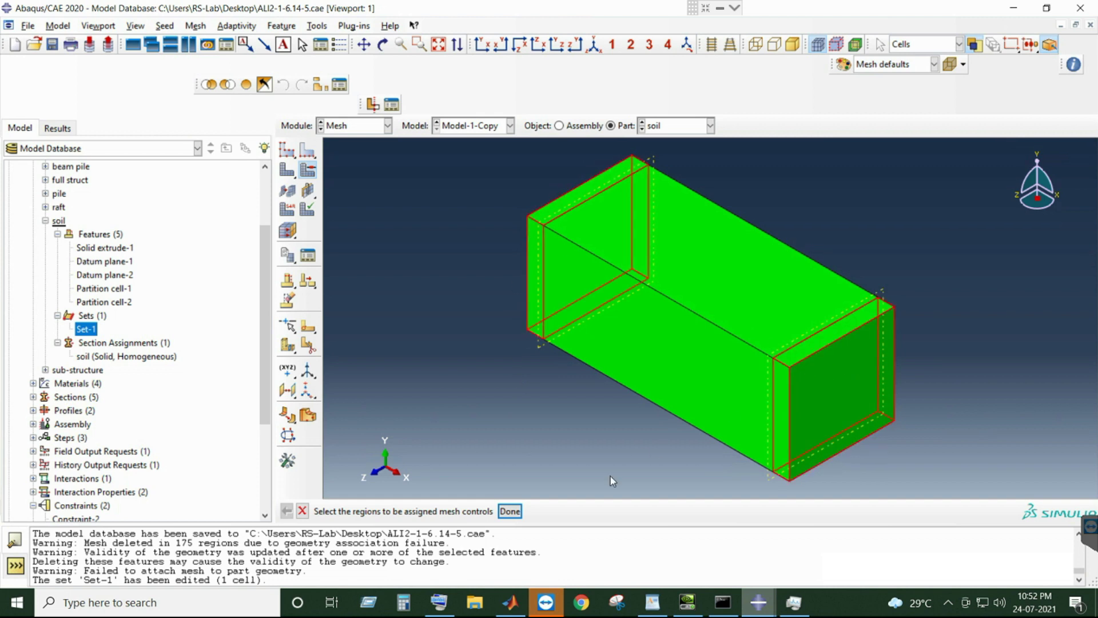
click(510, 510)
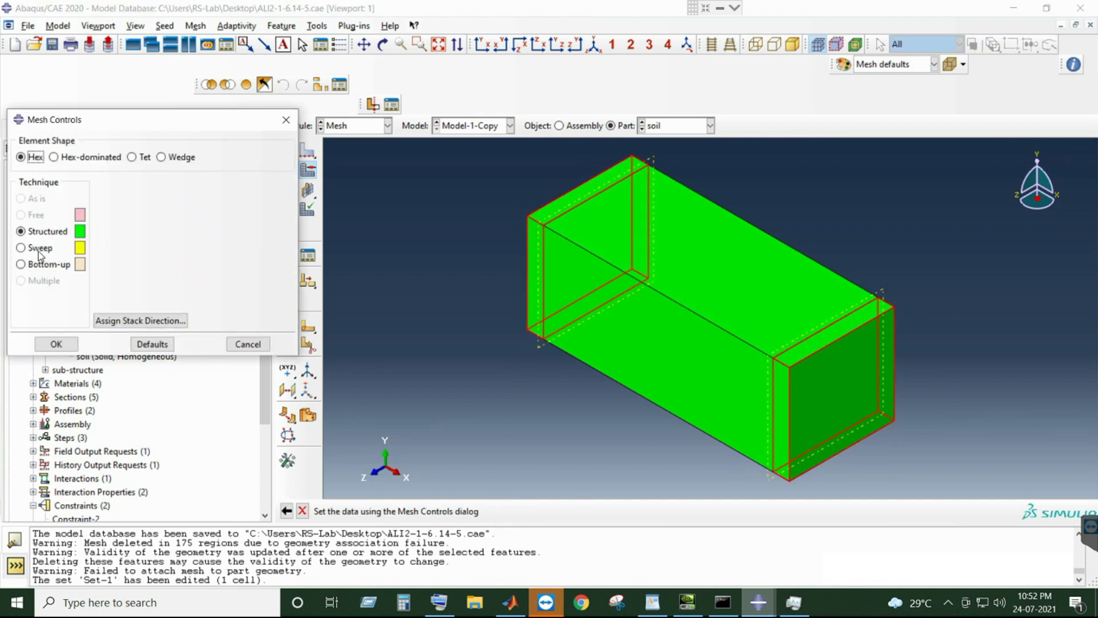
- Try the Sweep technique on the two end cells, checking and accepting the highlighted sweep path of each cell
click(25, 250)
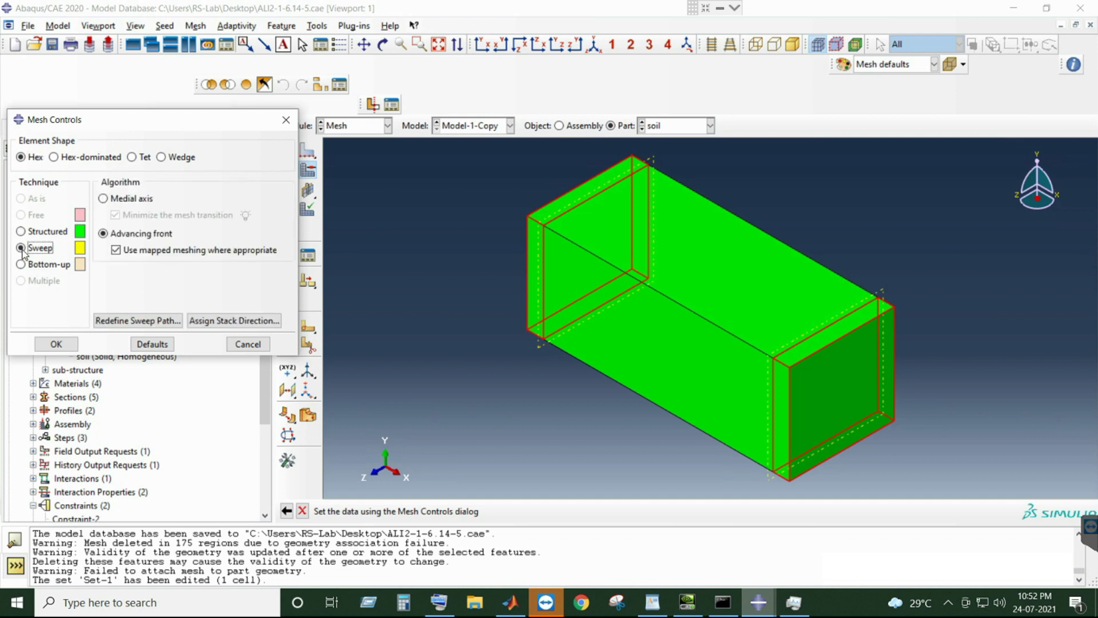
click(123, 324)
scroll(802, 482, up, 6)
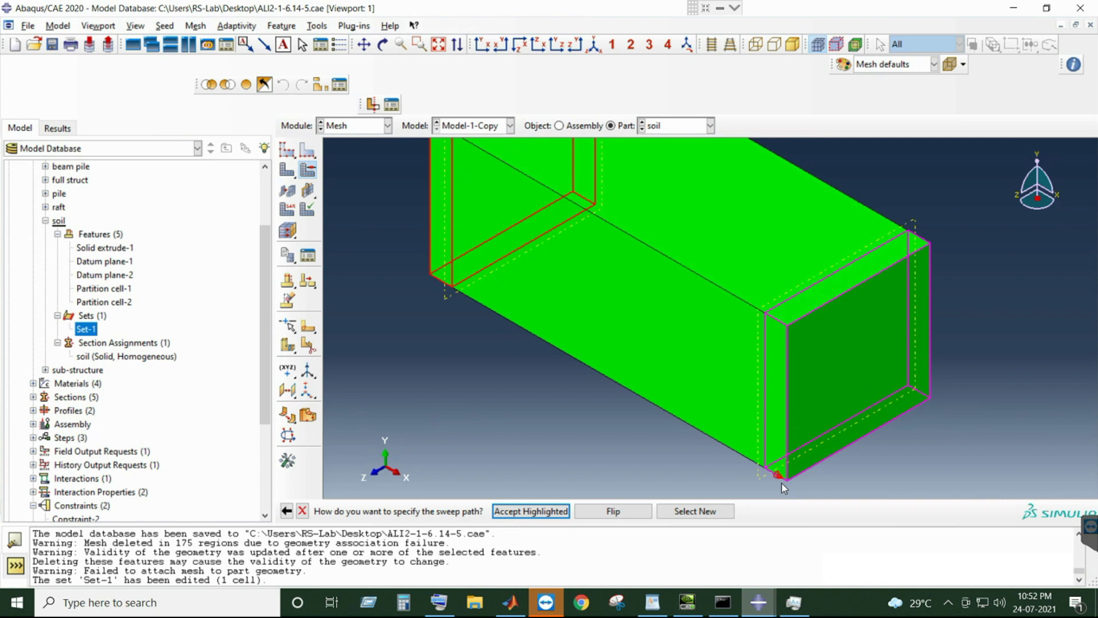
scroll(684, 489, down, 1)
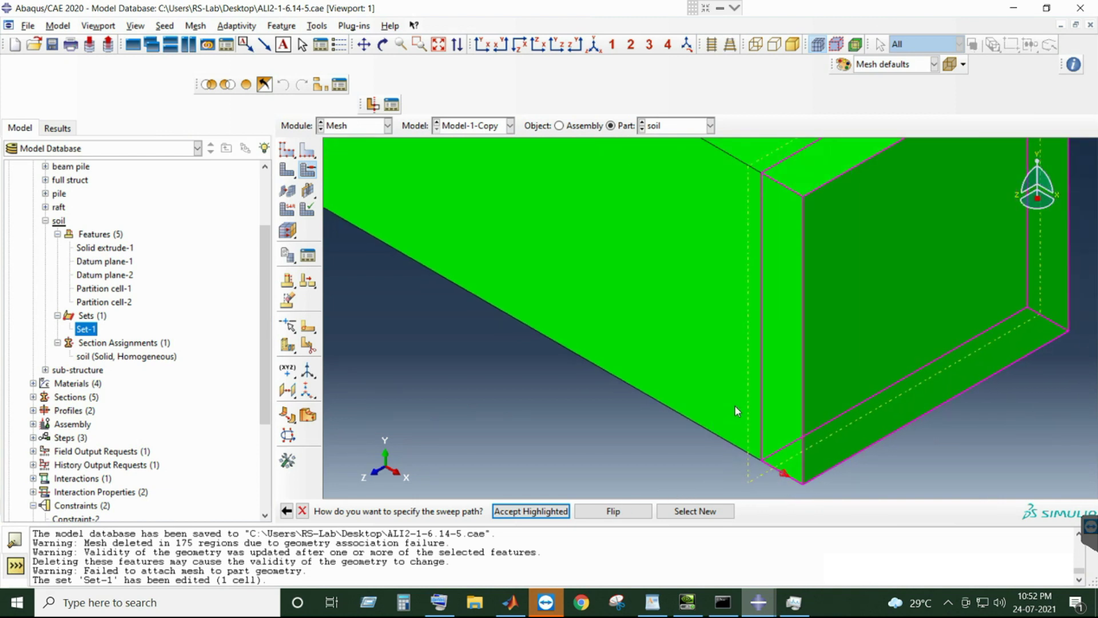
scroll(735, 406, down, 3)
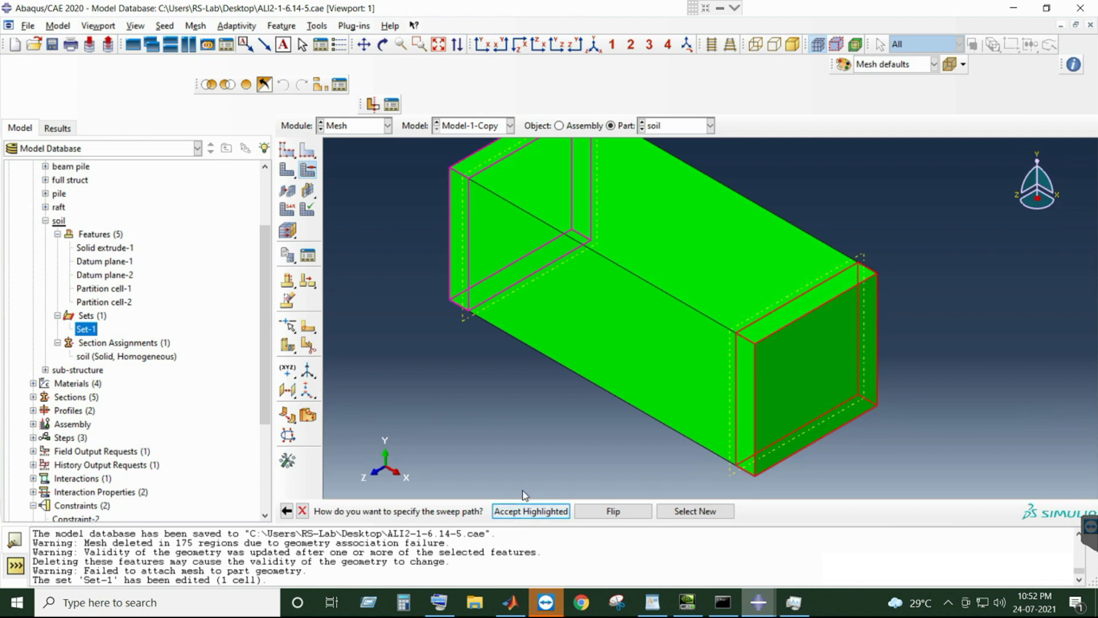
scroll(543, 410, down, 1)
scroll(572, 258, up, 2)
scroll(570, 311, up, 3)
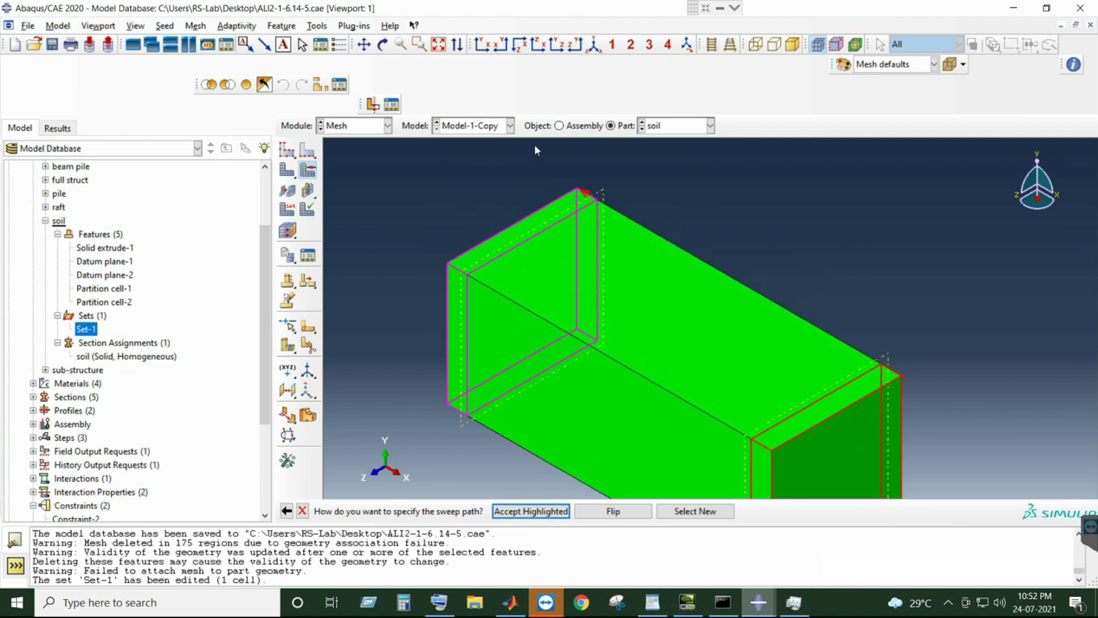
scroll(538, 445, down, 1)
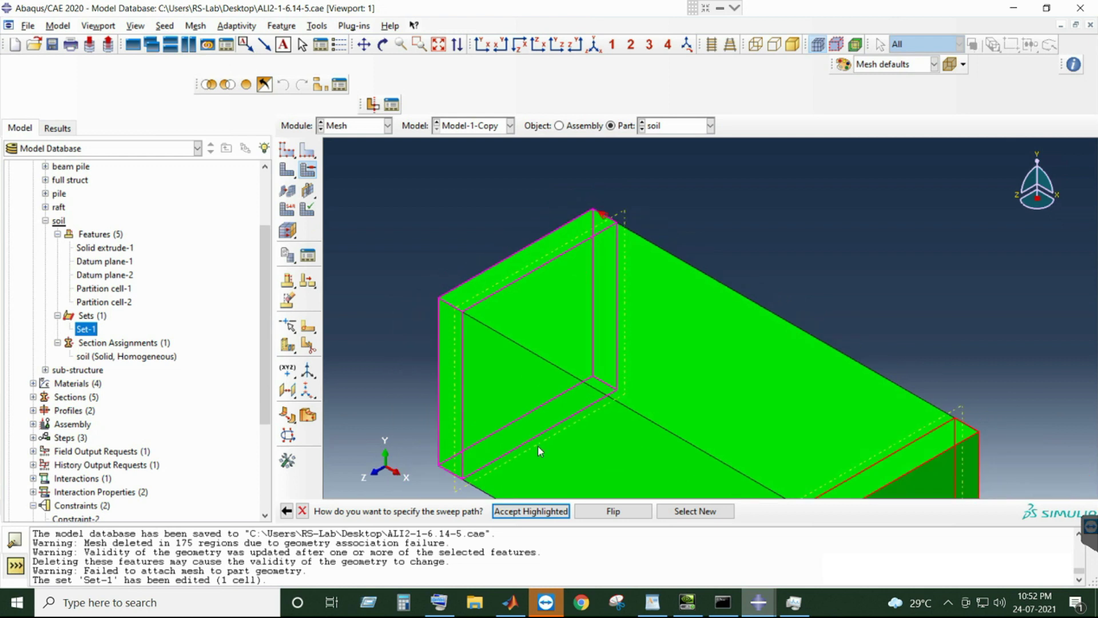
click(531, 512)
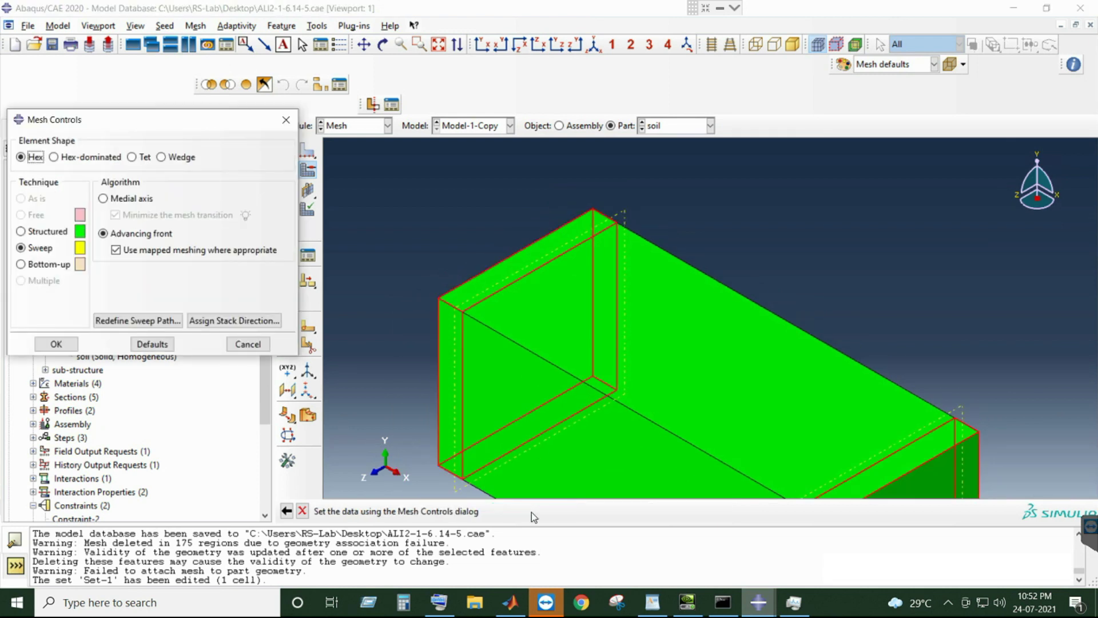
scroll(523, 232, down, 3)
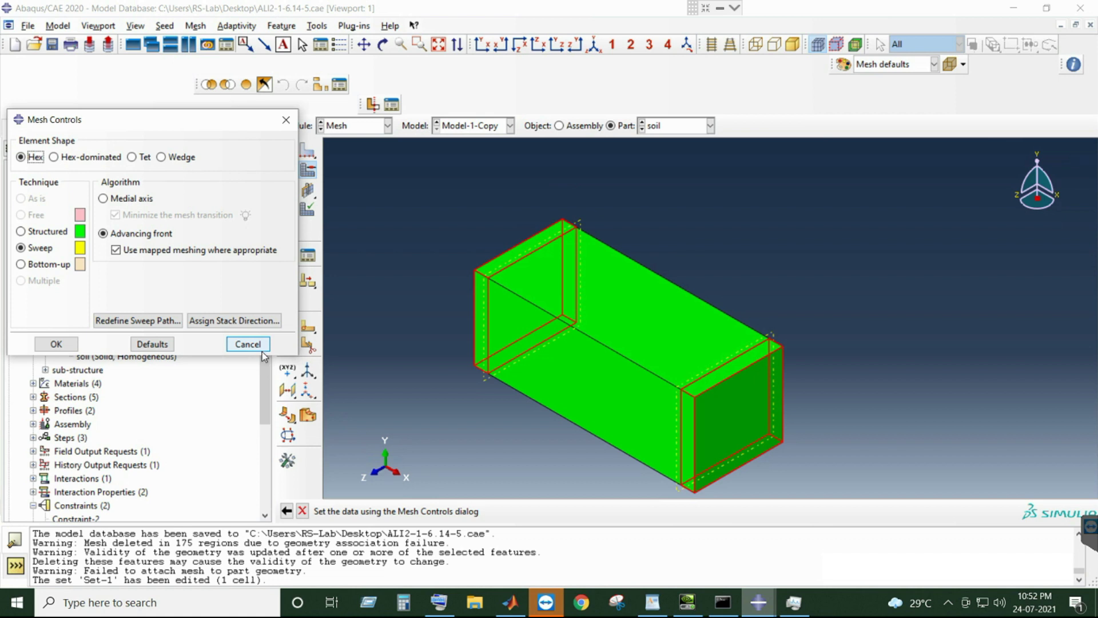
- Assign the Structured technique with Hex elements to the two end cells and mesh the soil part
click(21, 232)
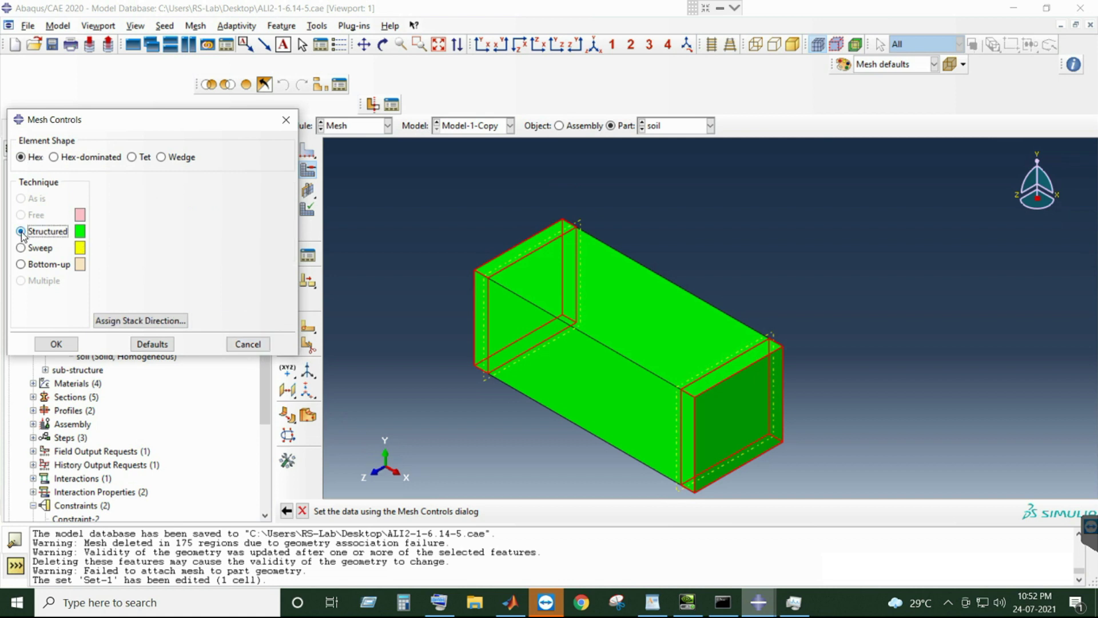
click(54, 343)
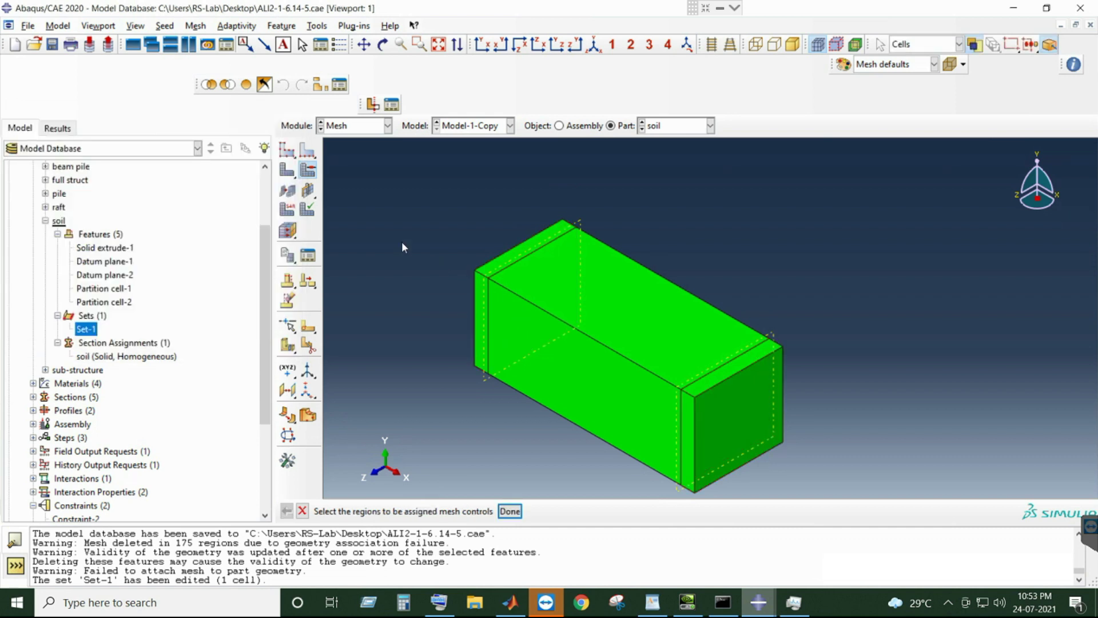
click(287, 169)
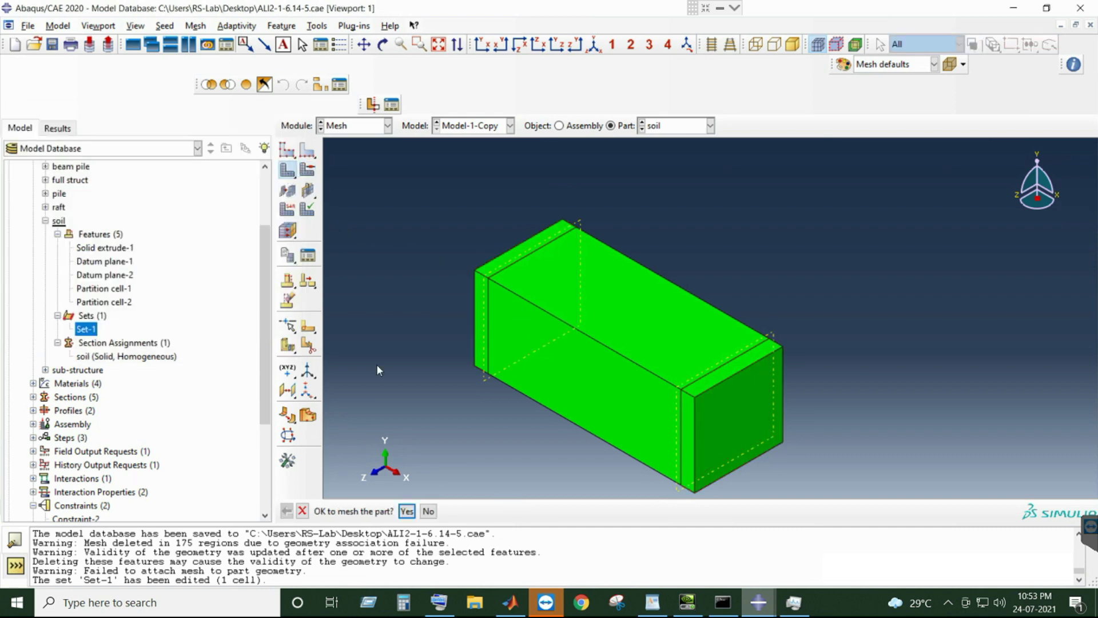
click(407, 511)
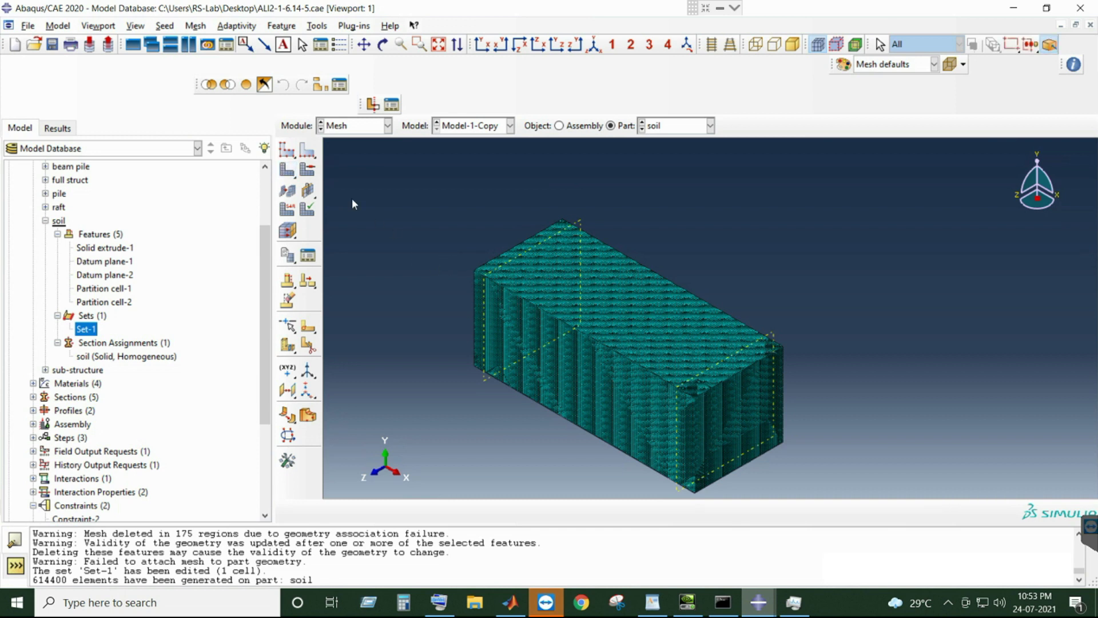
- Set the soil part's approximate global seed size to 0.05 and mesh the part again
click(287, 150)
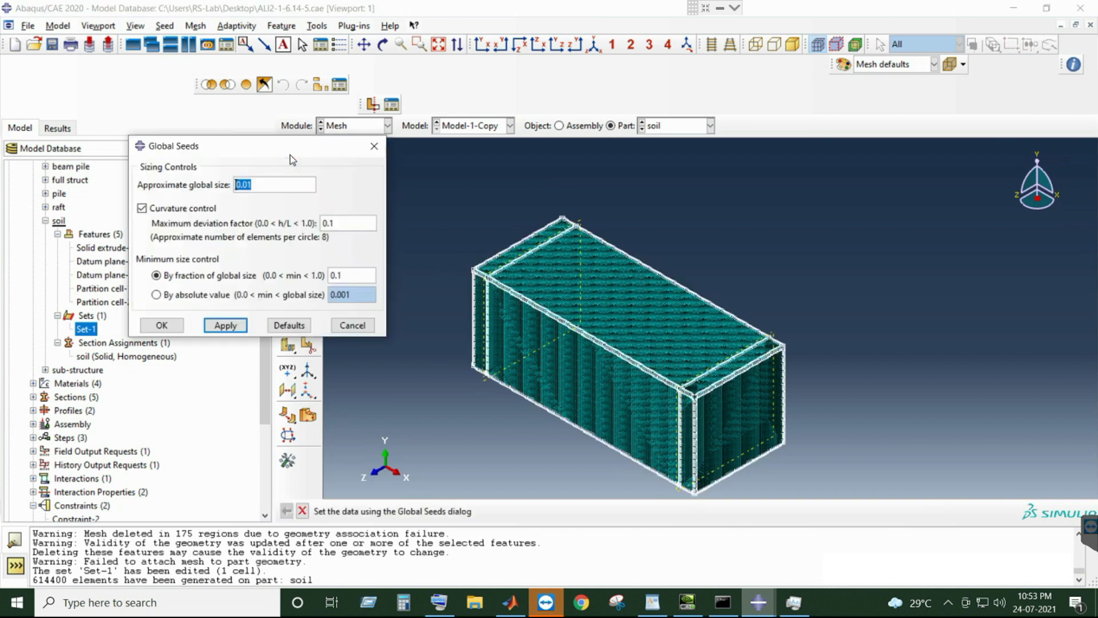
click(274, 184)
key(BackSpace)
text(5)
click(170, 328)
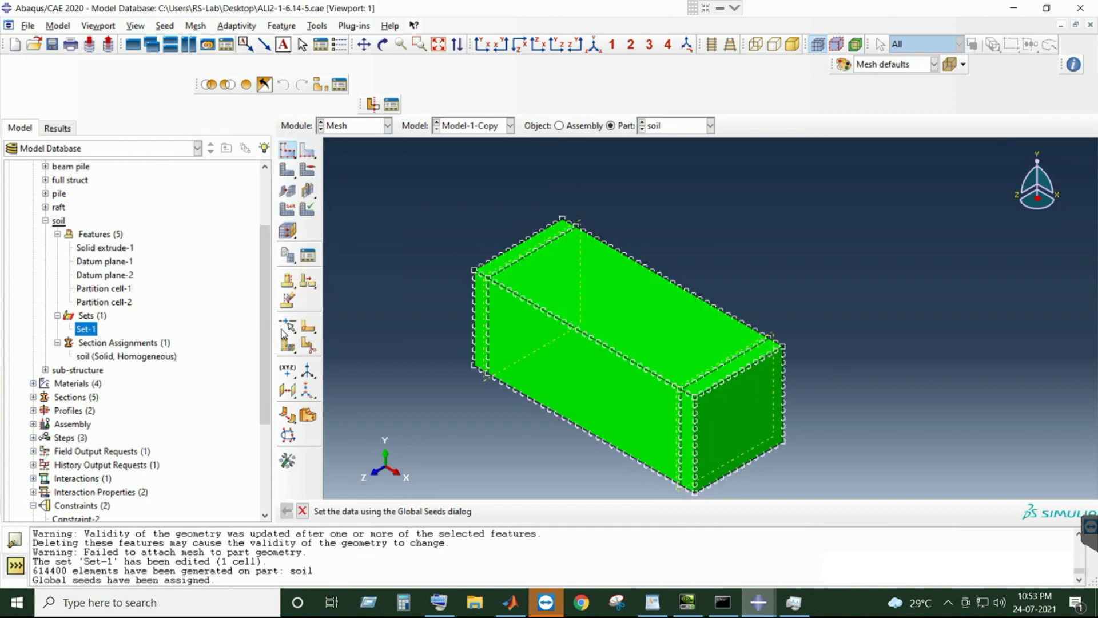
click(288, 171)
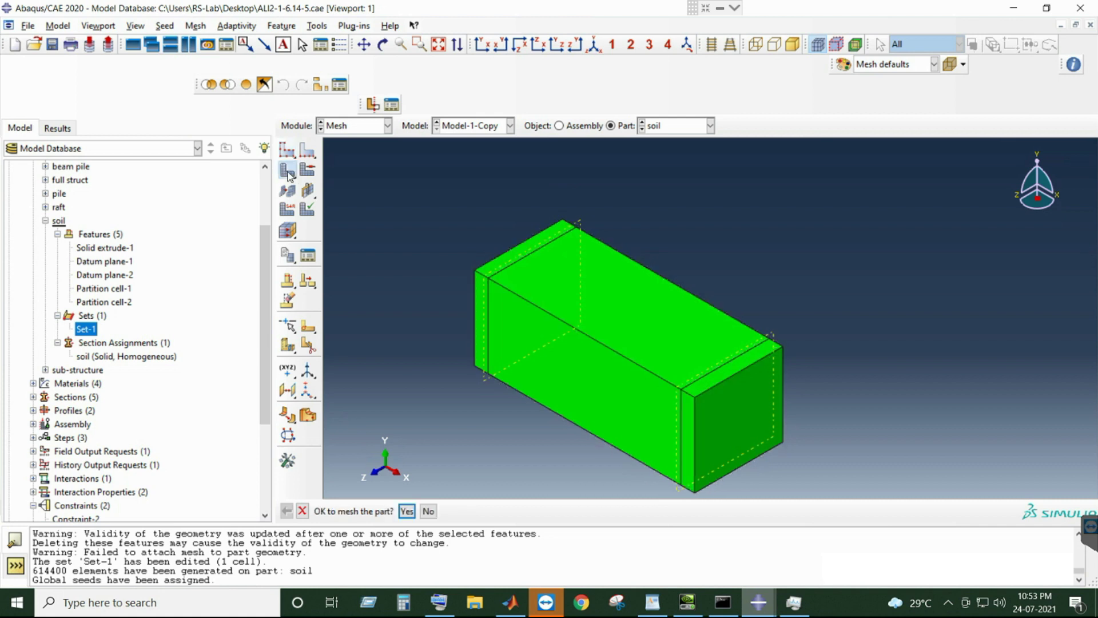
click(408, 511)
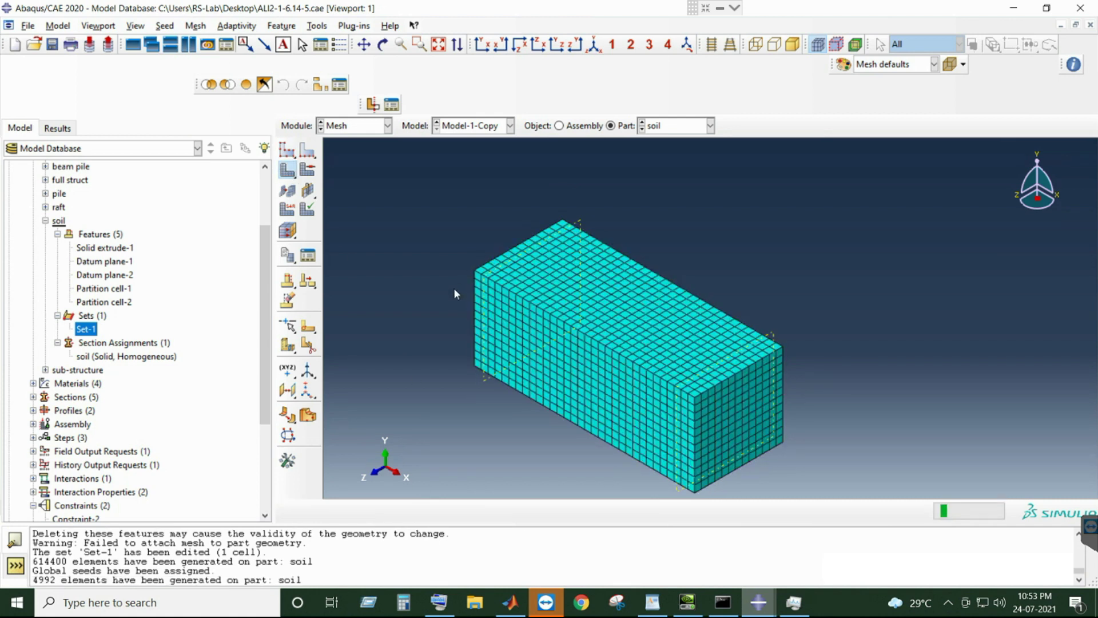
scroll(453, 286, up, 2)
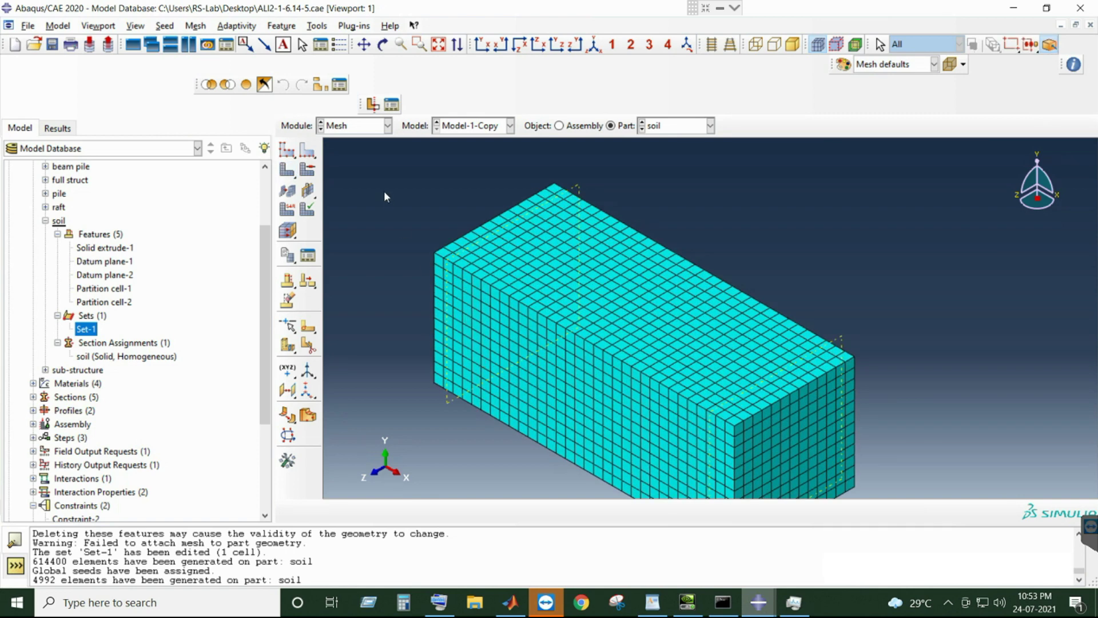
scroll(513, 174, down, 1)
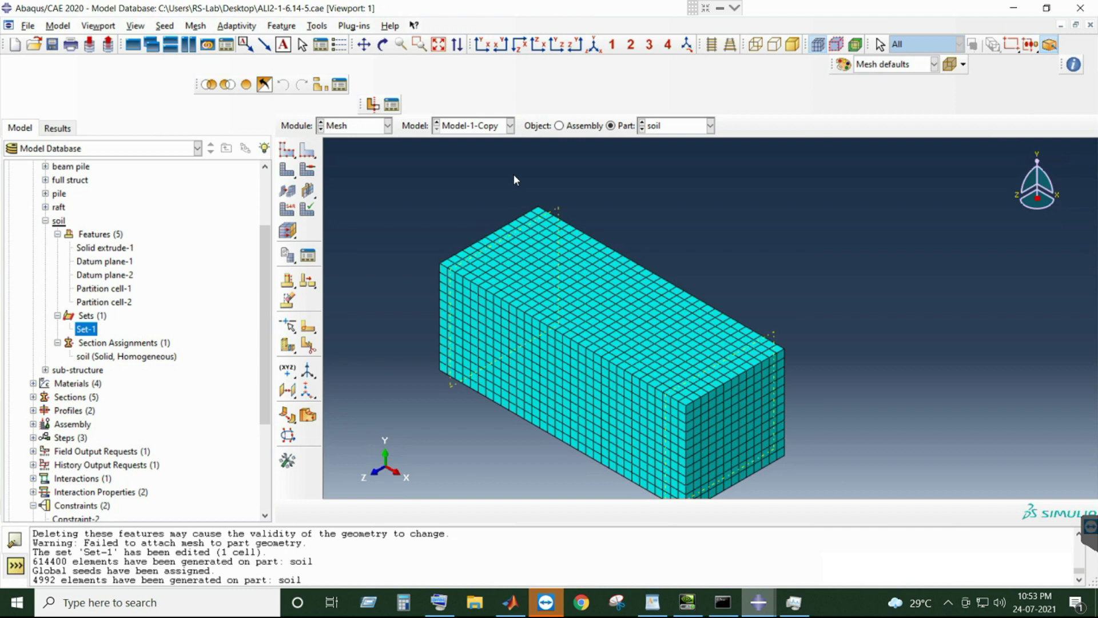
- Display the mesh of the whole assembly in place of the soil part
click(564, 131)
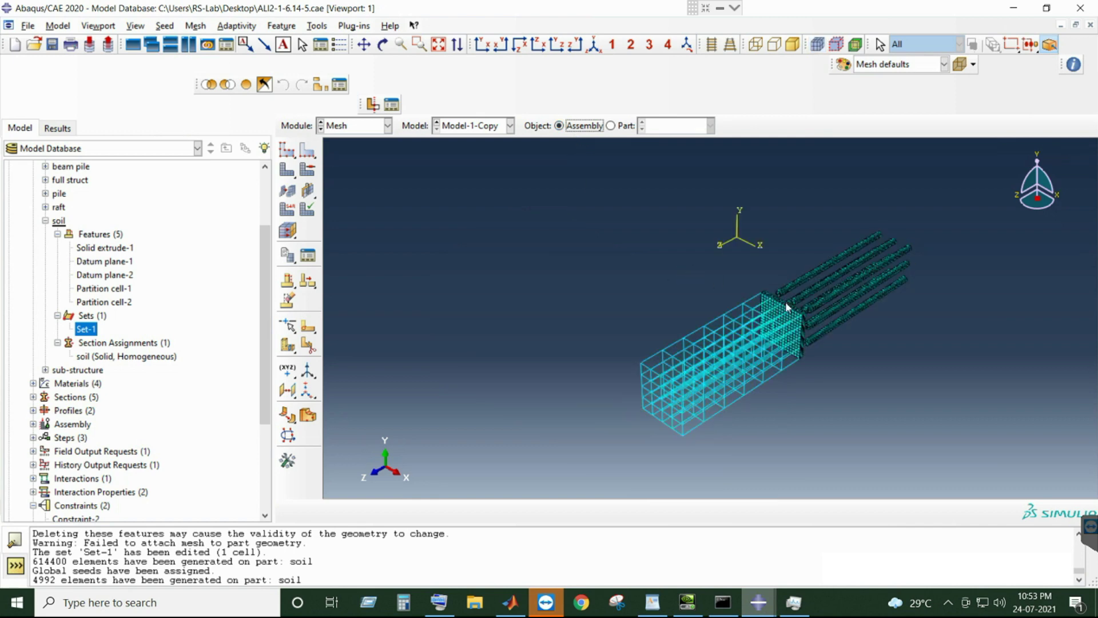
click(611, 126)
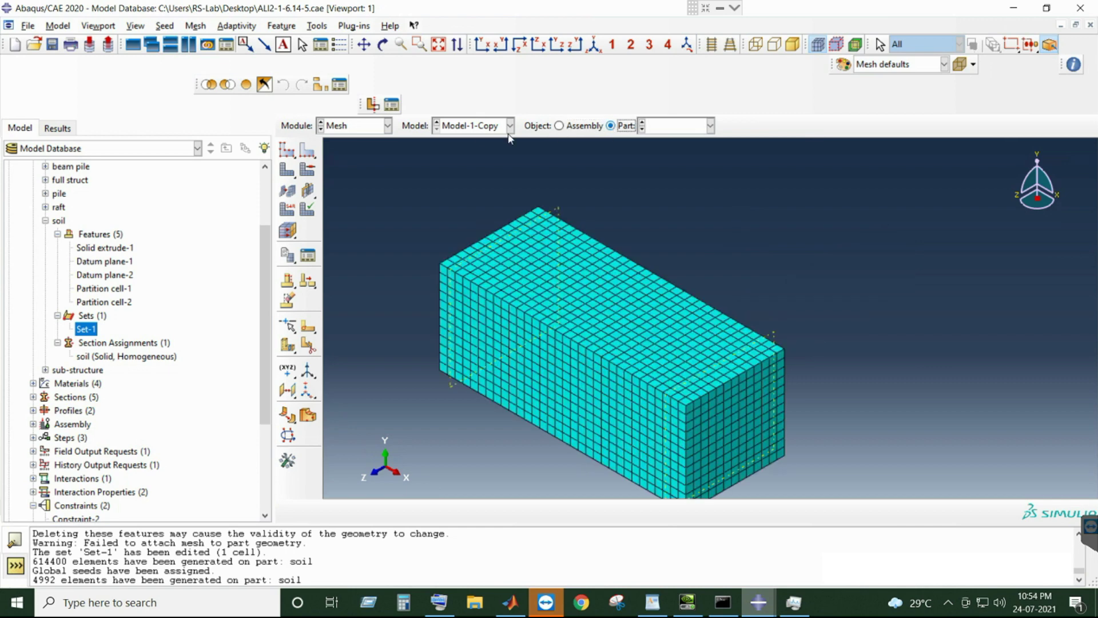
click(559, 126)
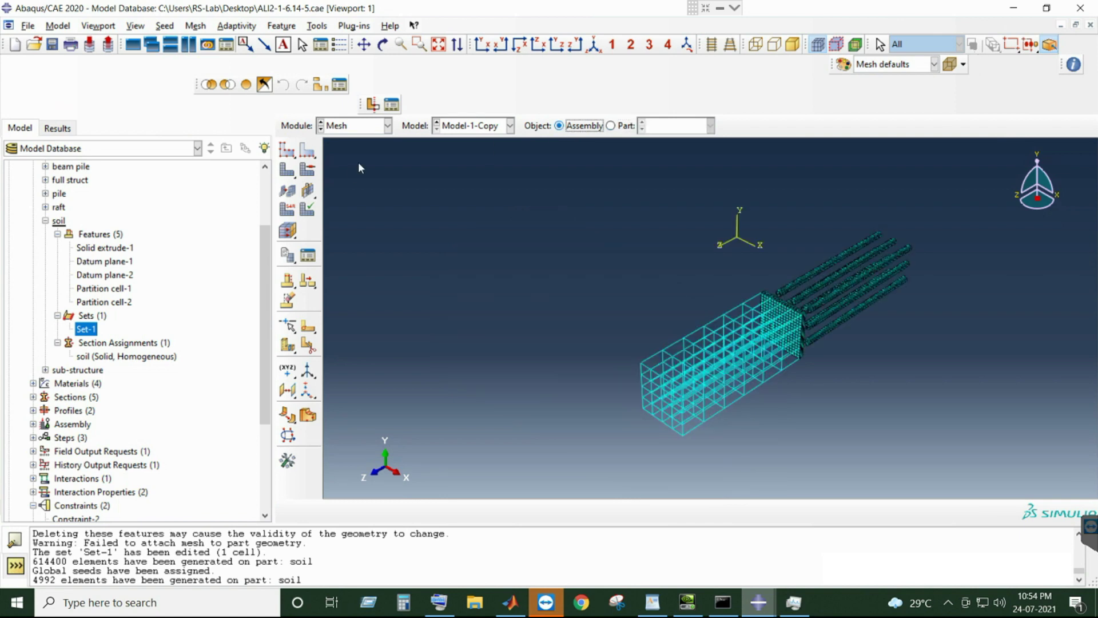
- Look through the model tree of Model-1-Copy, from the soil part's features and sets to the constraints, boundary conditions and jobs
drag(263, 256, 263, 341)
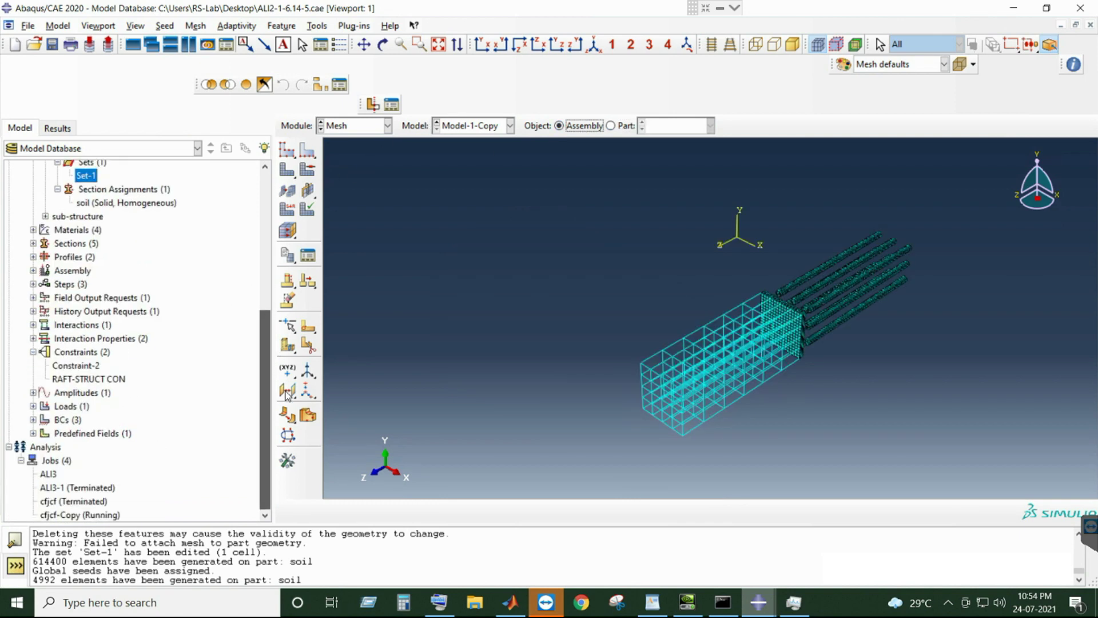
scroll(159, 231, up, 3)
scroll(159, 232, down, 2)
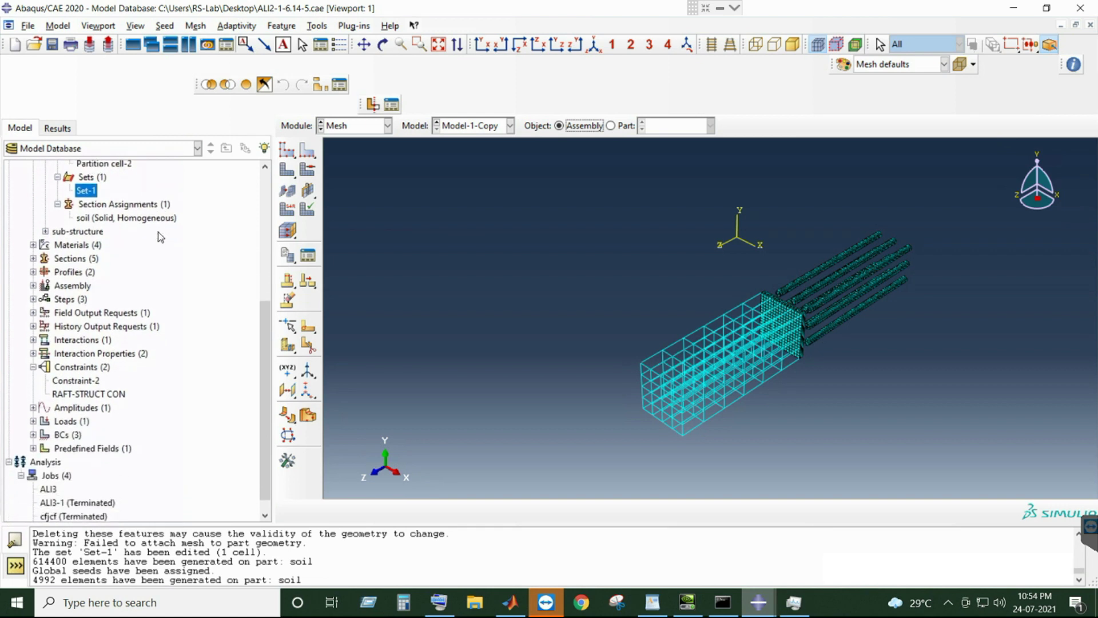
scroll(131, 238, up, 4)
scroll(109, 255, down, 5)
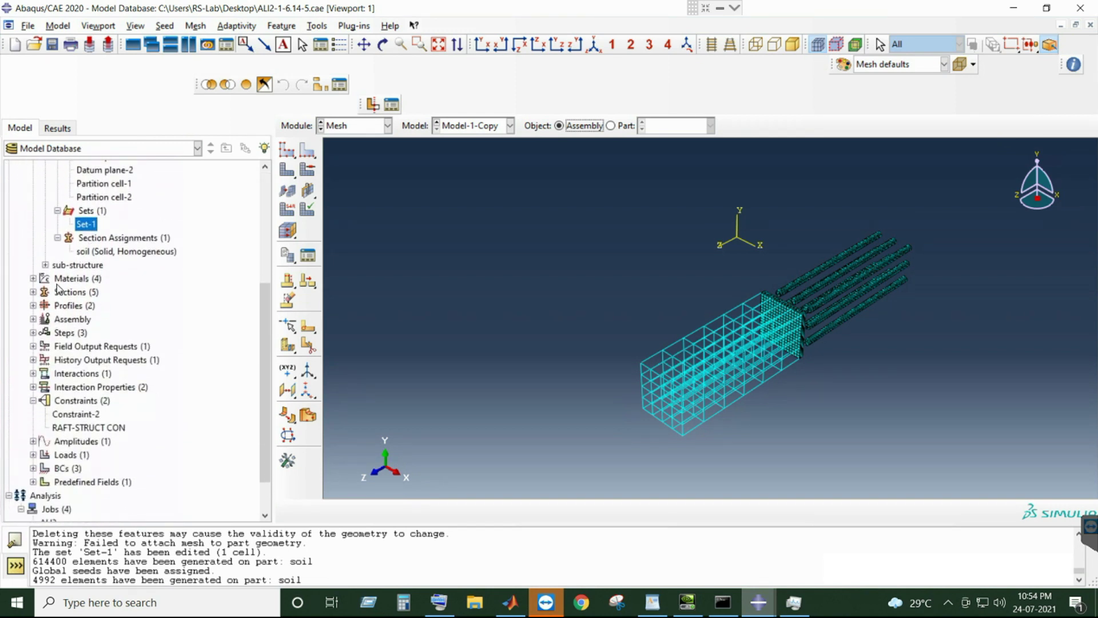
scroll(122, 440, down, 3)
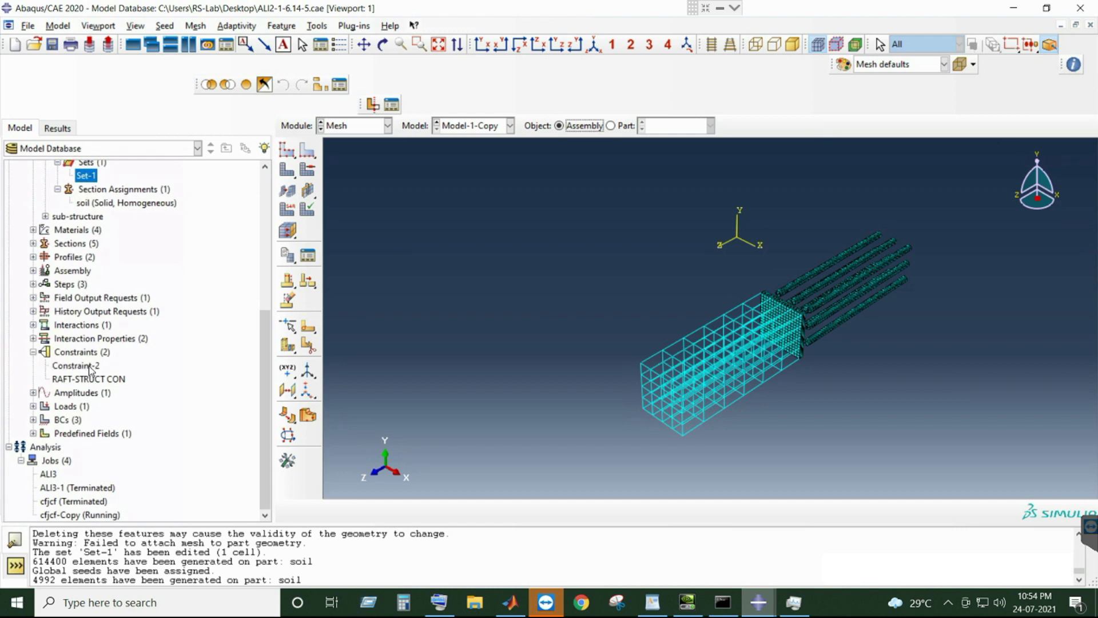
scroll(80, 343, up, 6)
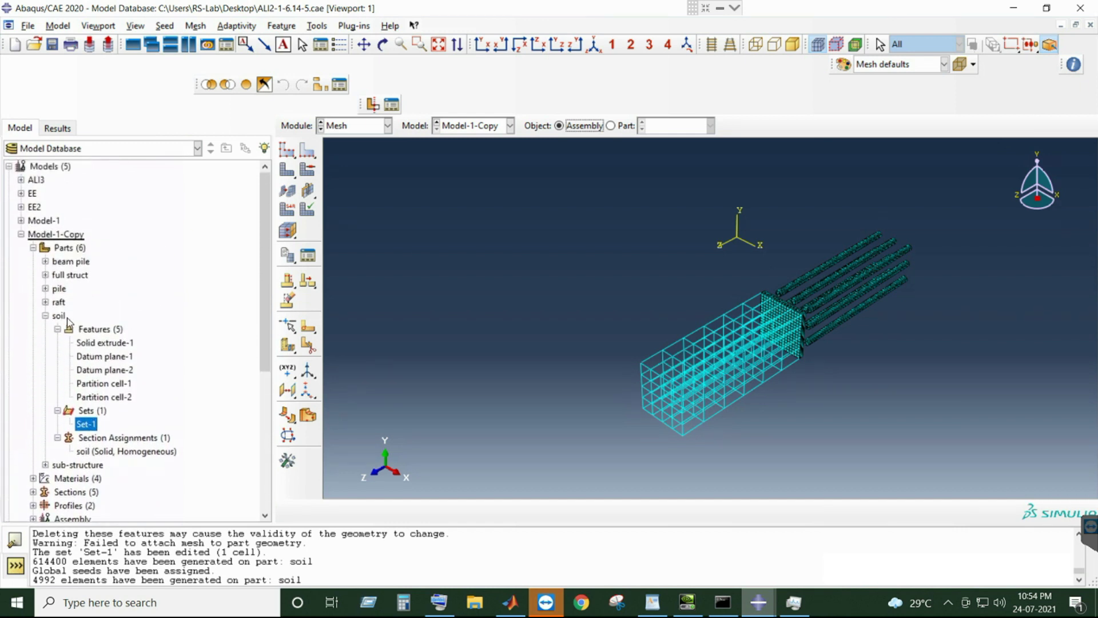
scroll(99, 401, down, 6)
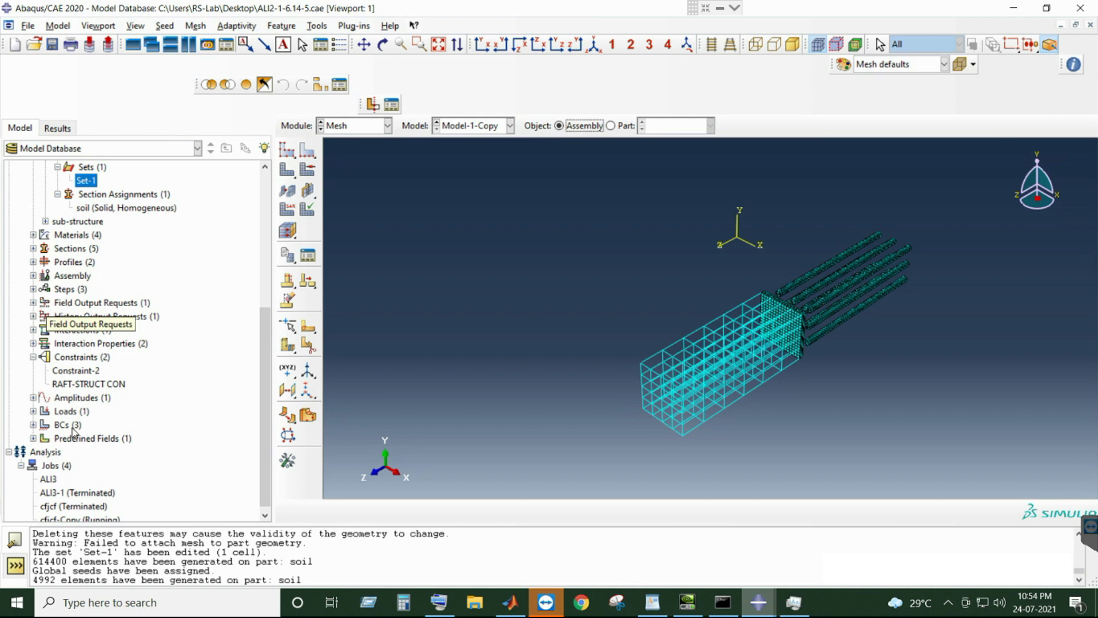
- Start a new embedded region constraint and pick all the piles beyond the raft as the embedded region, saved as a set
click(73, 356)
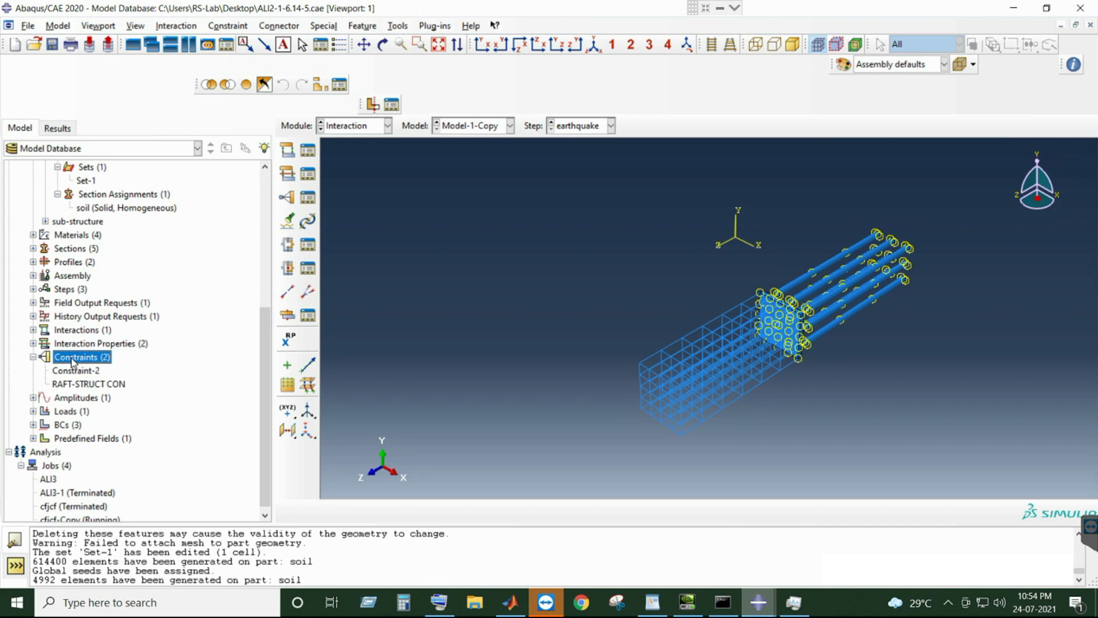
double_click(72, 360)
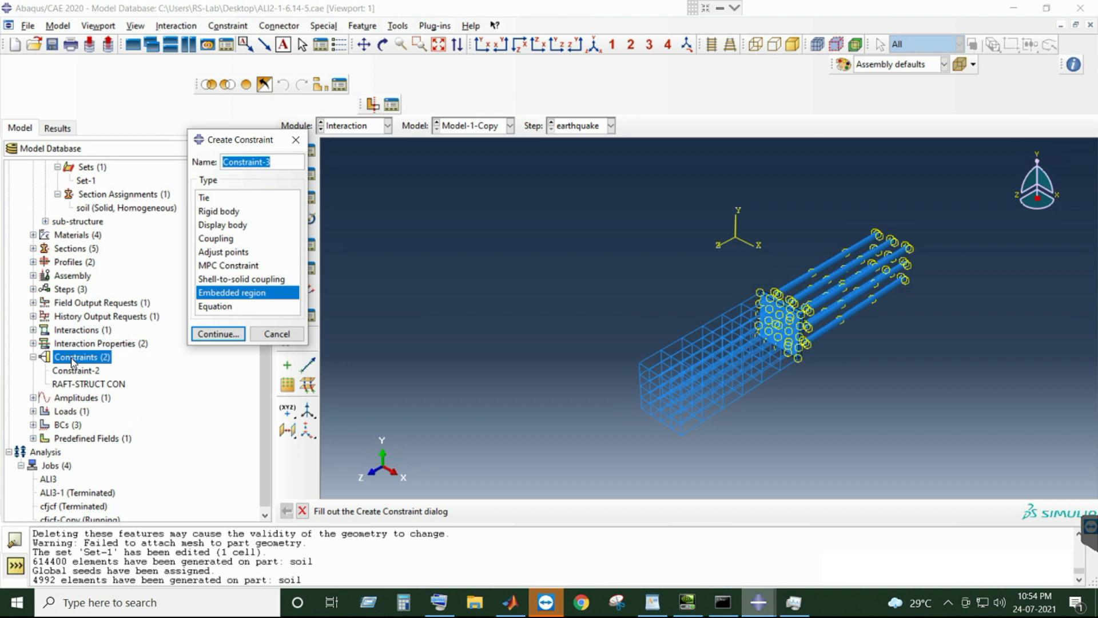
click(218, 334)
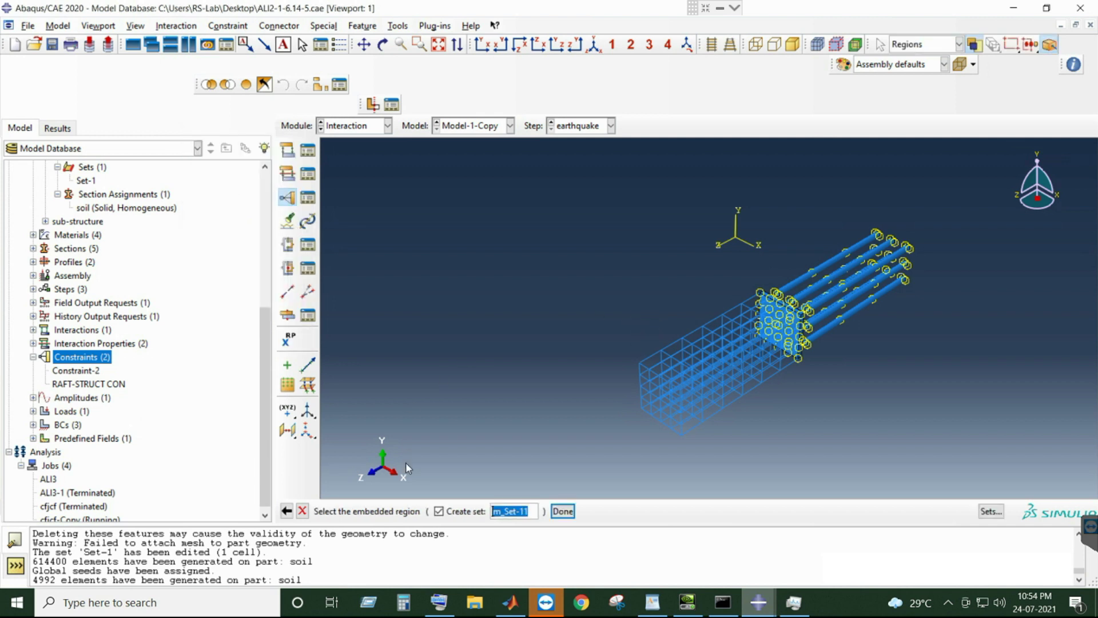
click(482, 46)
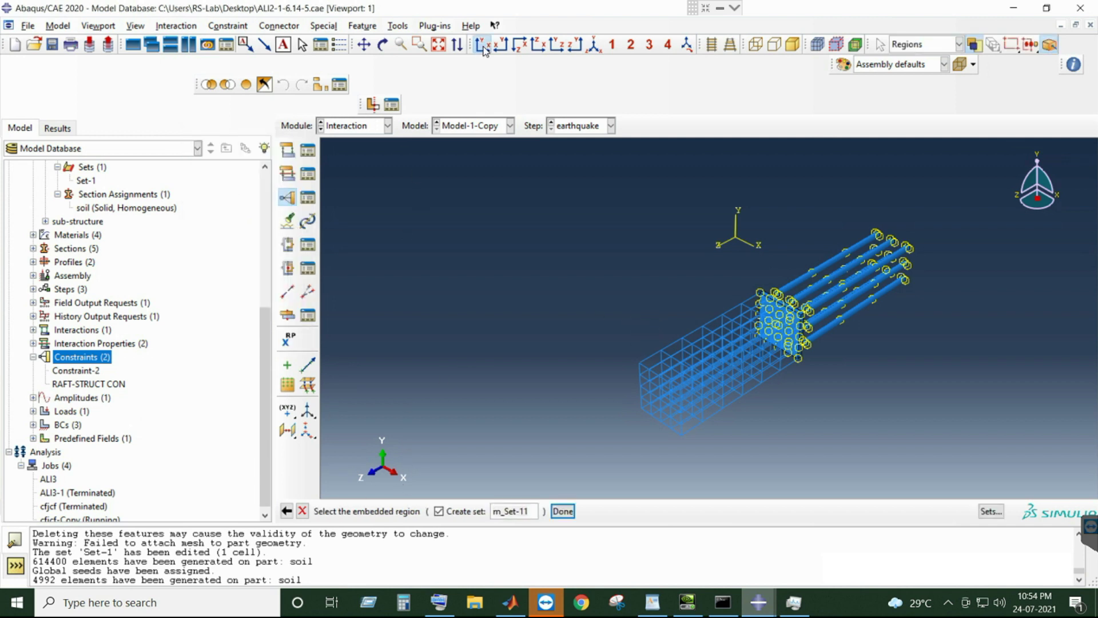
click(531, 49)
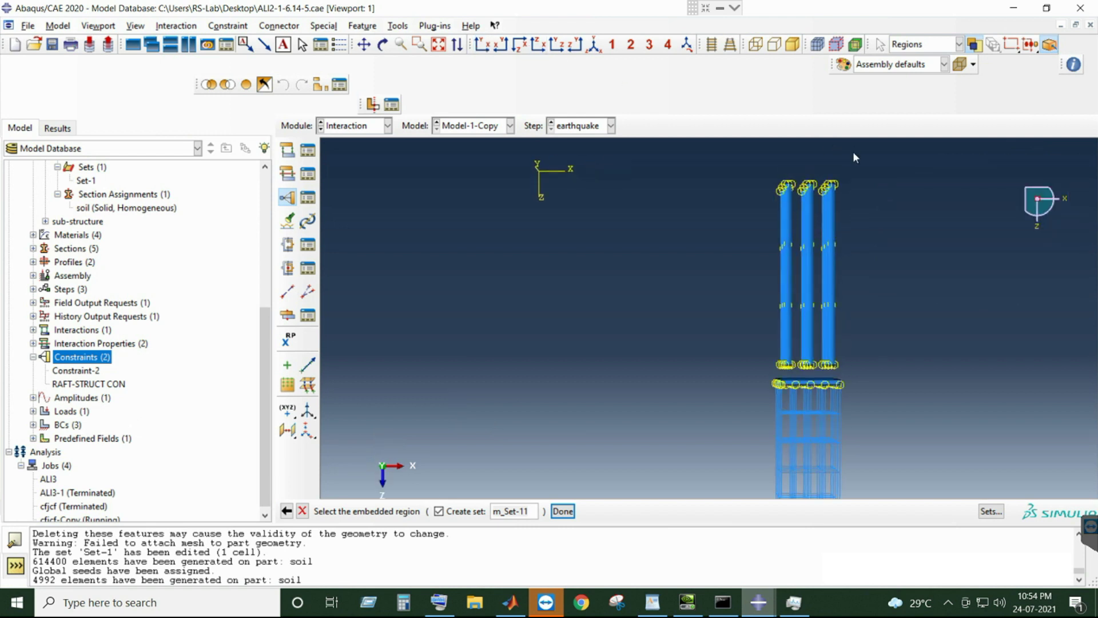
scroll(809, 210, down, 1)
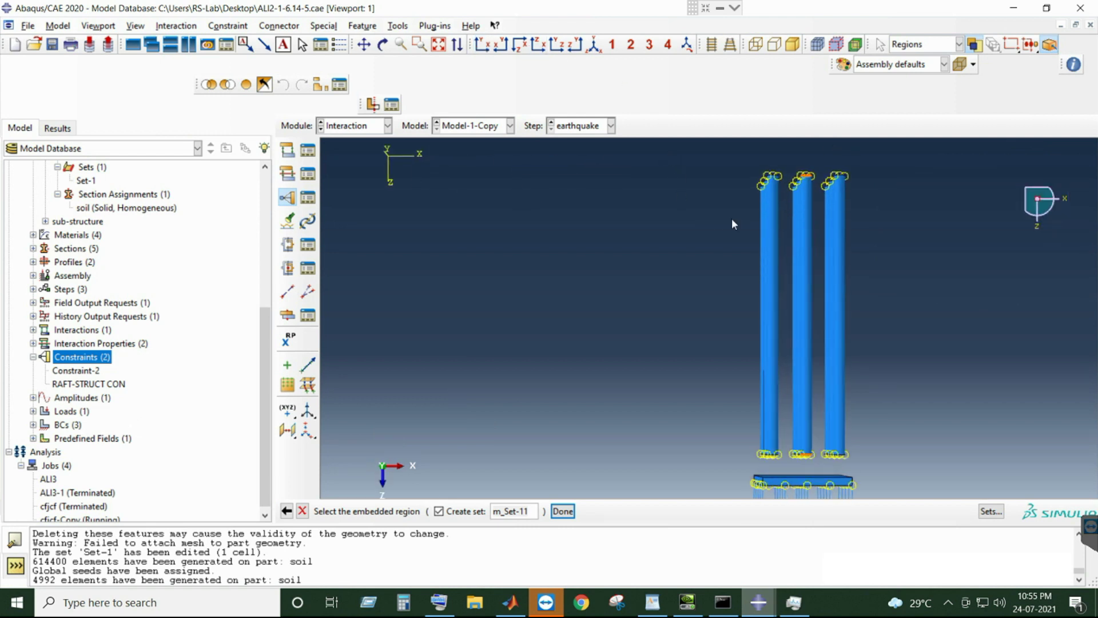
drag(917, 441, 893, 494)
scroll(764, 394, up, 1)
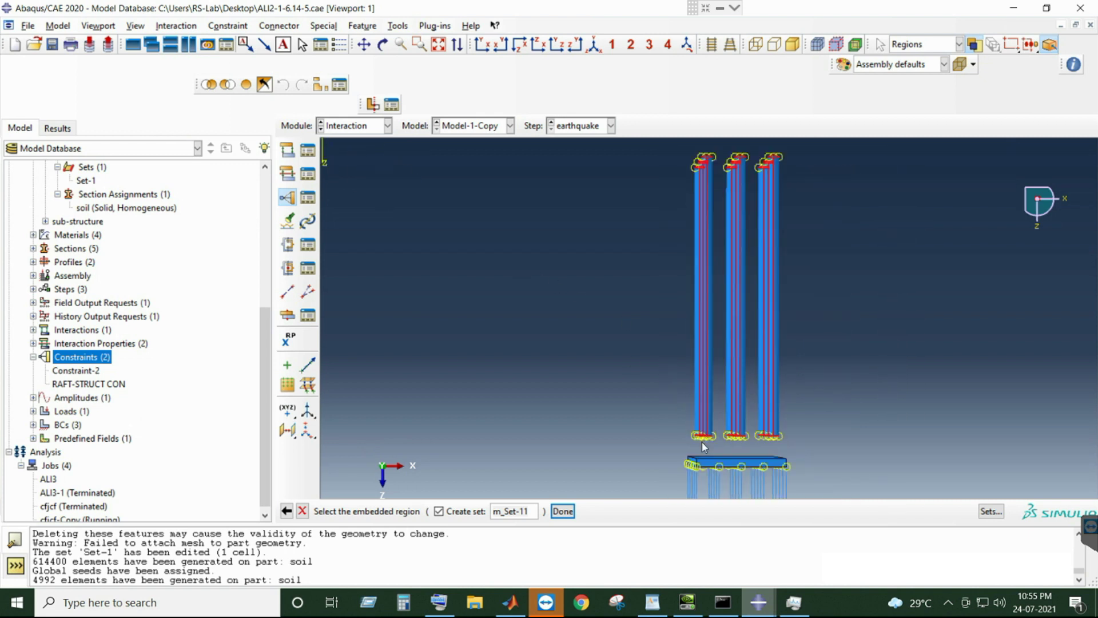
scroll(701, 442, down, 2)
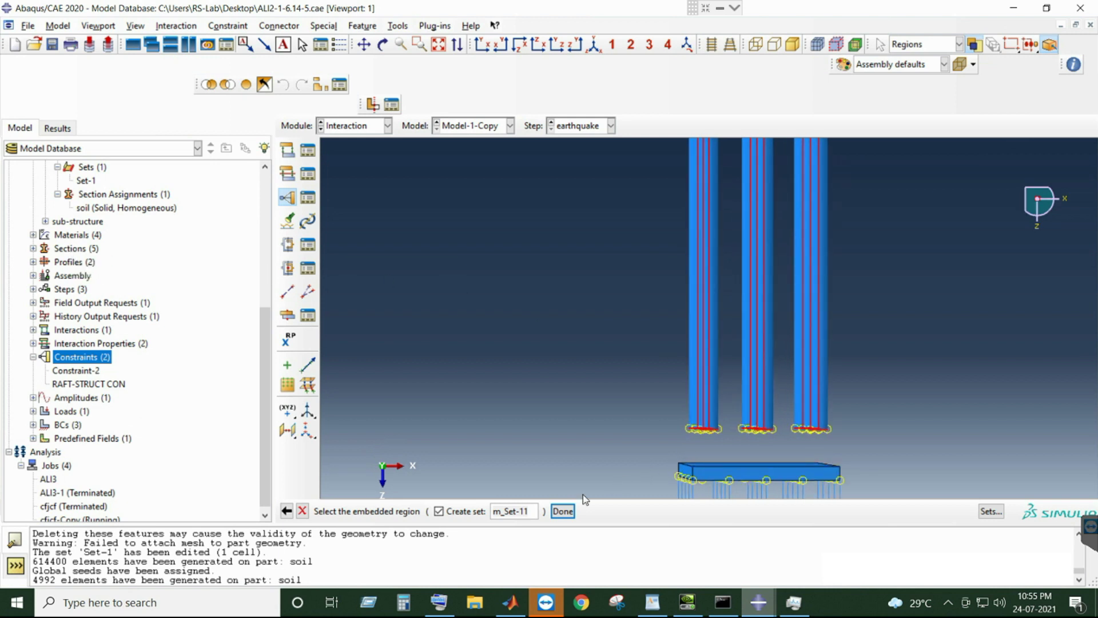
click(563, 511)
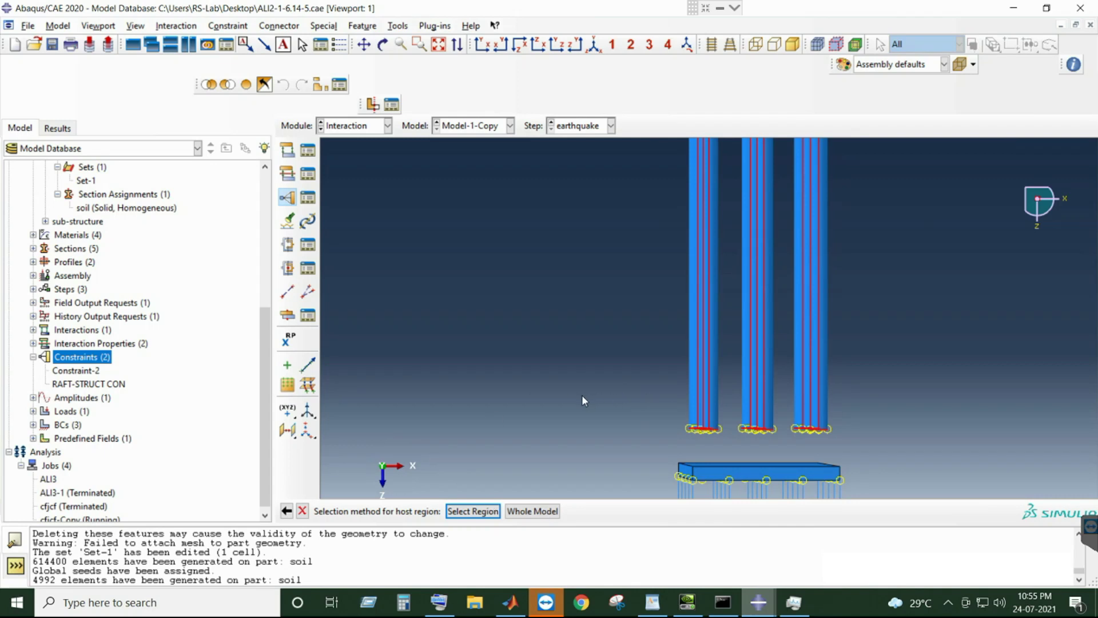
- Use the whole model as the host region and accept the constraint with 1E-06 roundoff, 0 absolute and 0.05 fractional exterior tolerances
scroll(581, 394, down, 2)
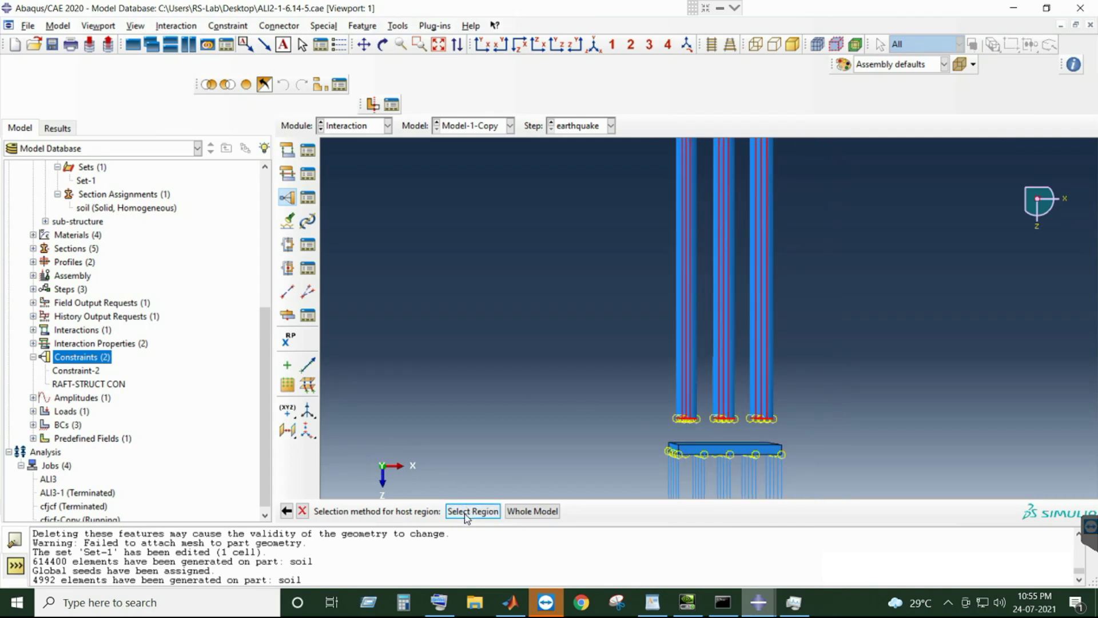
scroll(152, 306, up, 2)
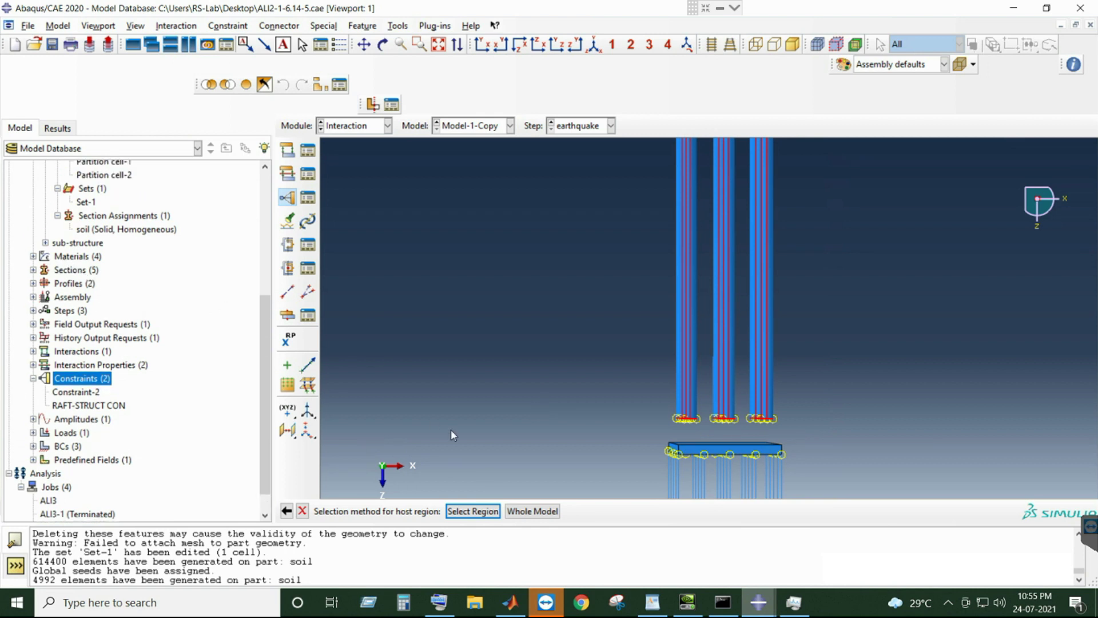
scroll(162, 356, up, 5)
scroll(162, 356, down, 3)
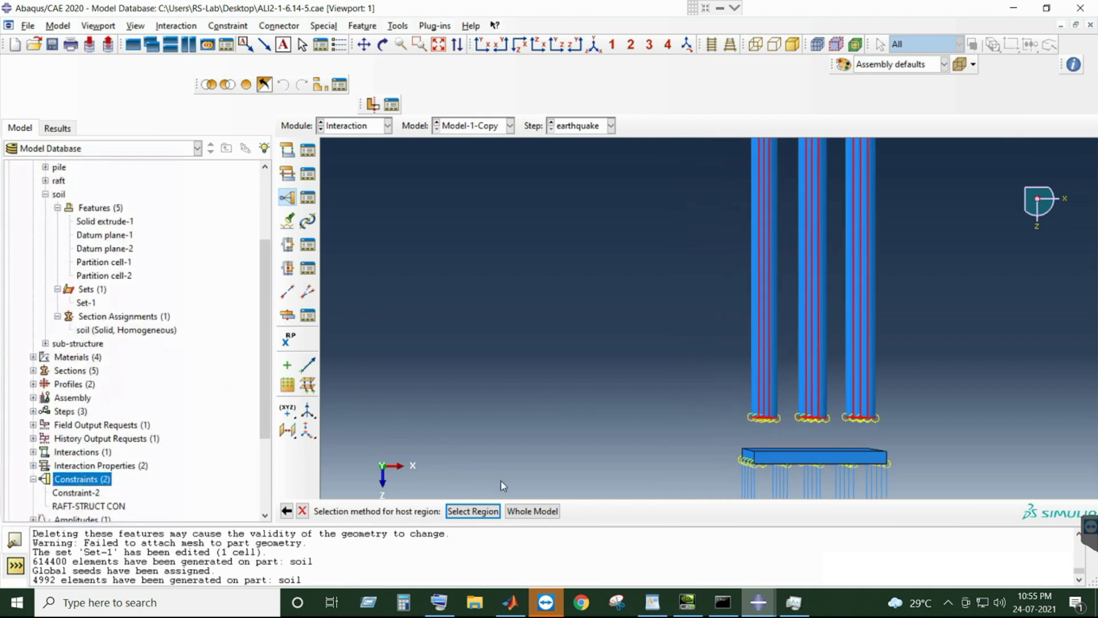
scroll(585, 372, down, 1)
scroll(672, 399, down, 1)
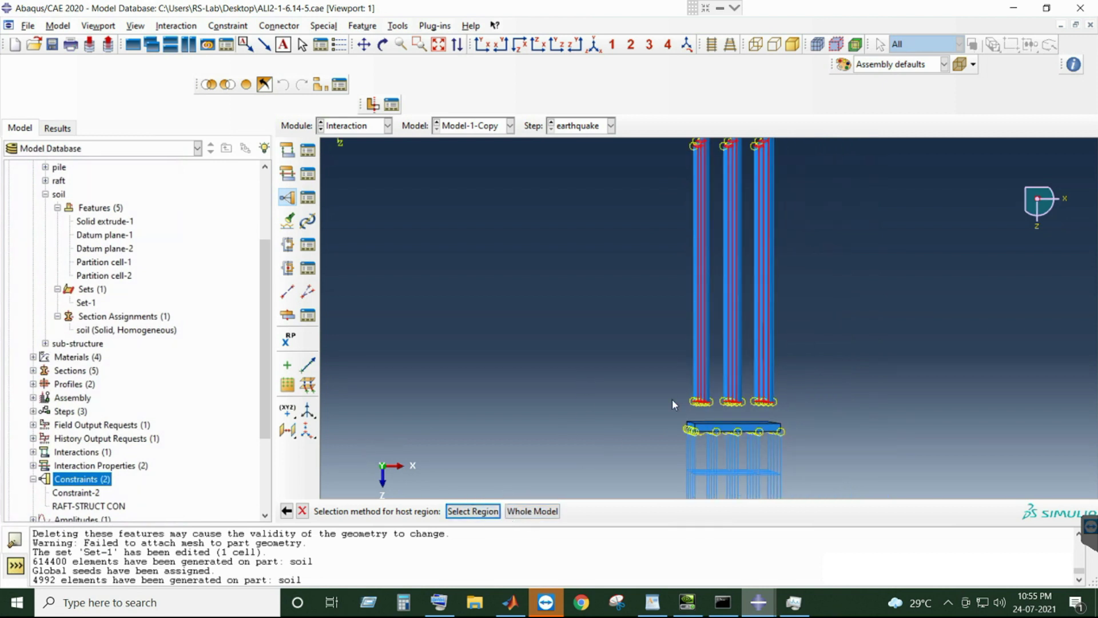
click(541, 512)
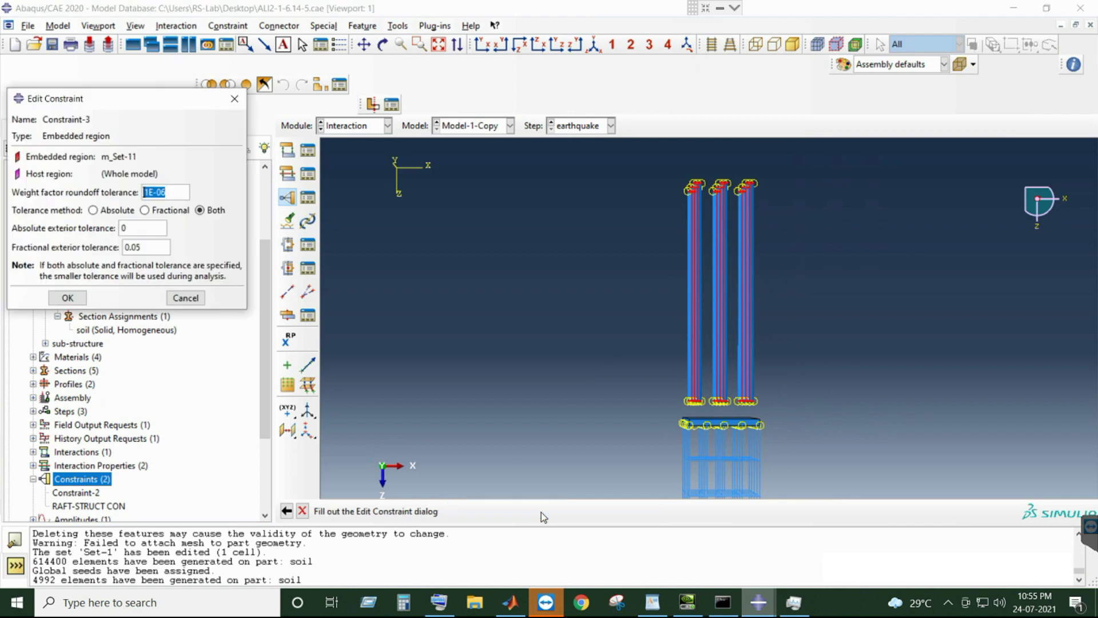
click(68, 298)
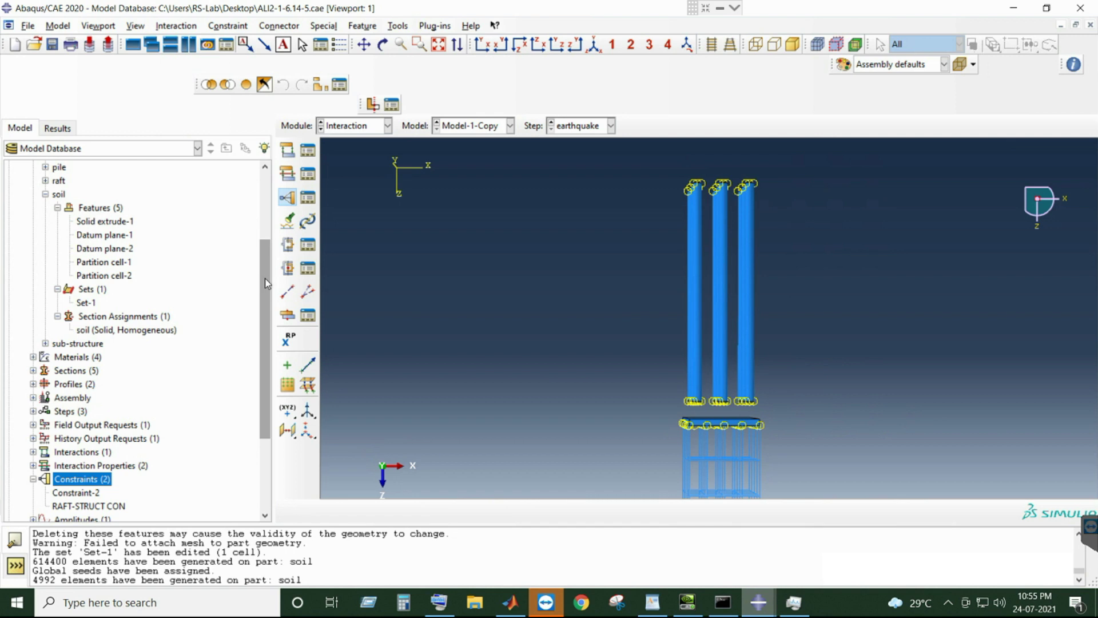
- Expand the assembly in the model tree to list its part instances and locate soil-1
scroll(69, 306, down, 2)
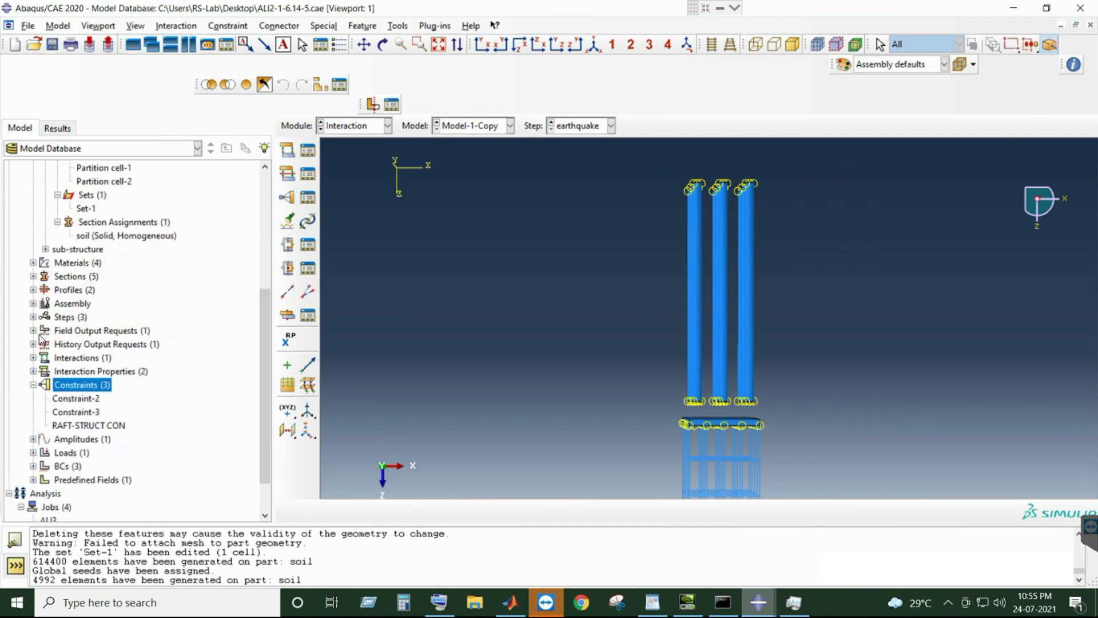
scroll(47, 331, up, 1)
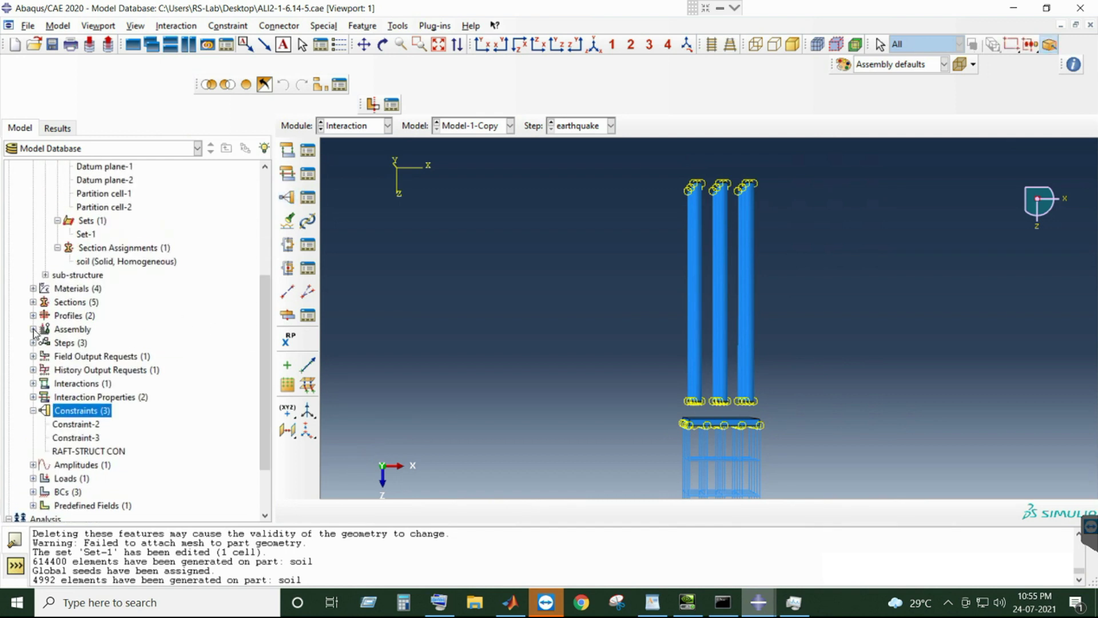
click(33, 329)
scroll(57, 343, up, 3)
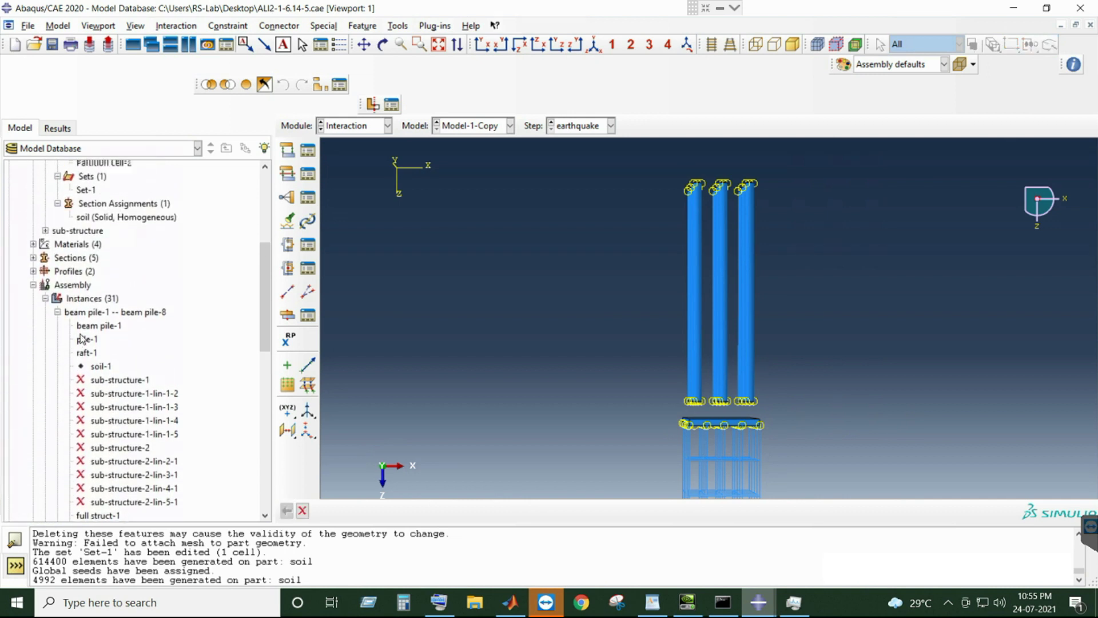
scroll(94, 390, down, 3)
scroll(93, 391, down, 1)
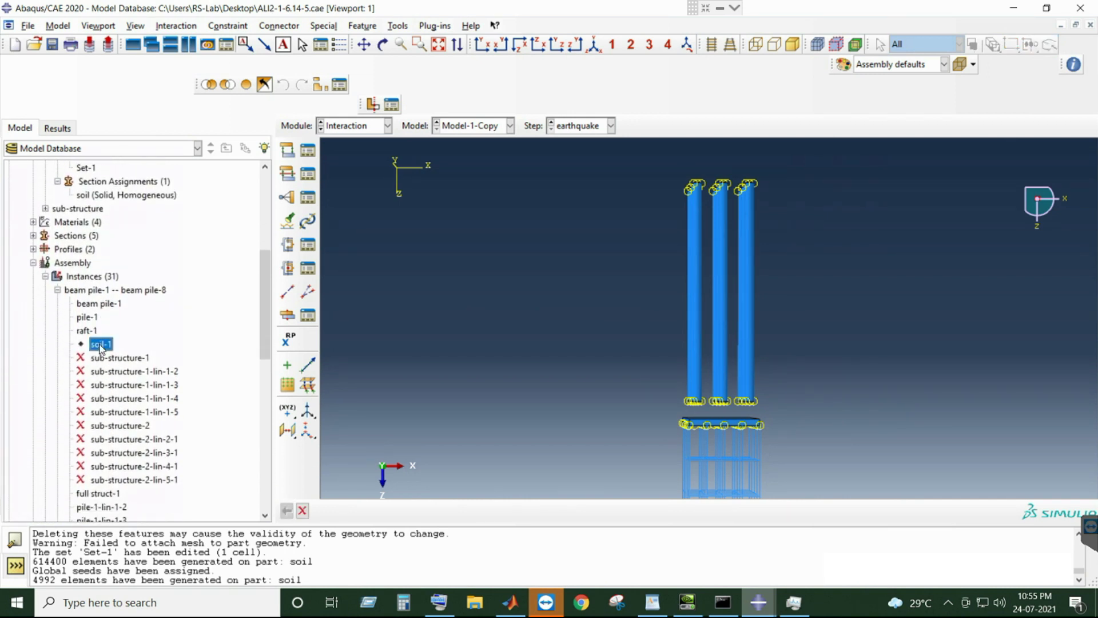
right_click(95, 343)
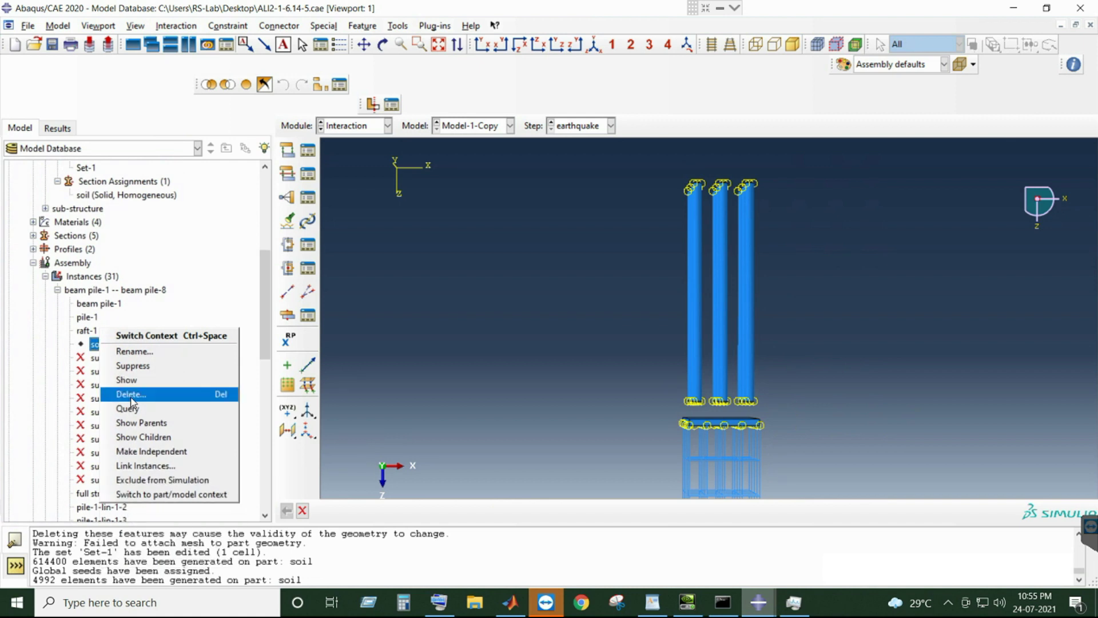
click(131, 394)
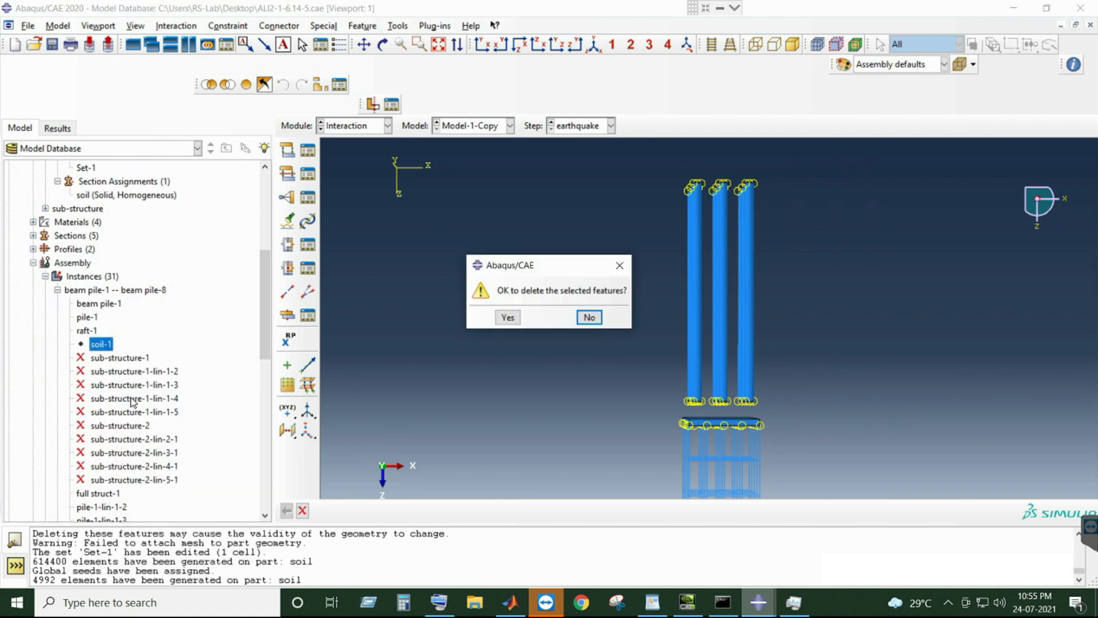
click(588, 316)
- Show the hidden soil-1 instance in the assembly and clear its selection
right_click(107, 343)
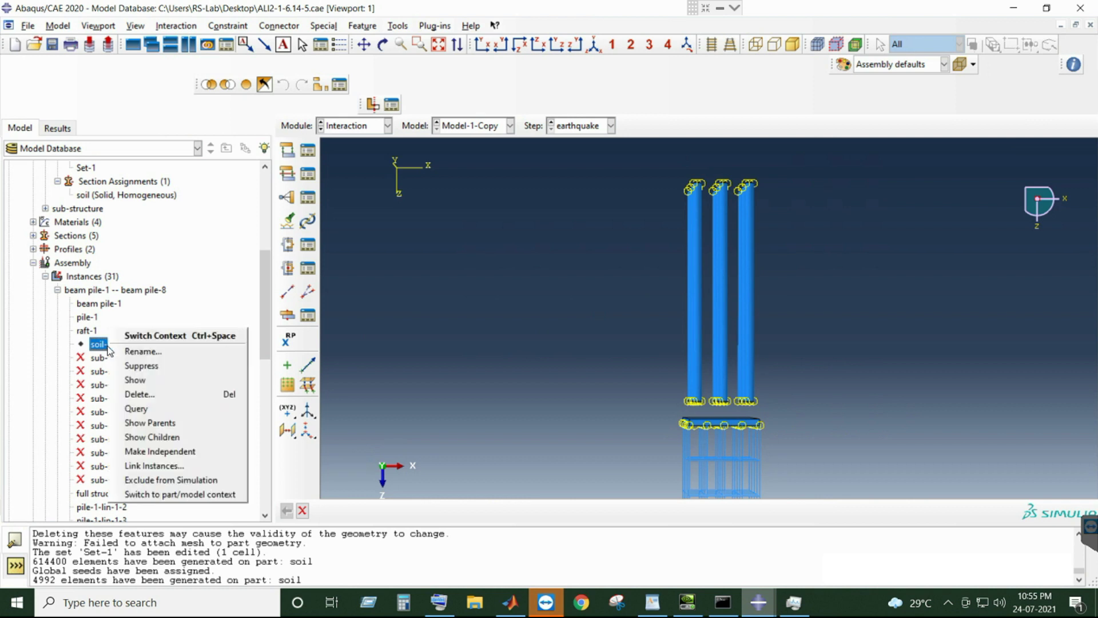
click(136, 385)
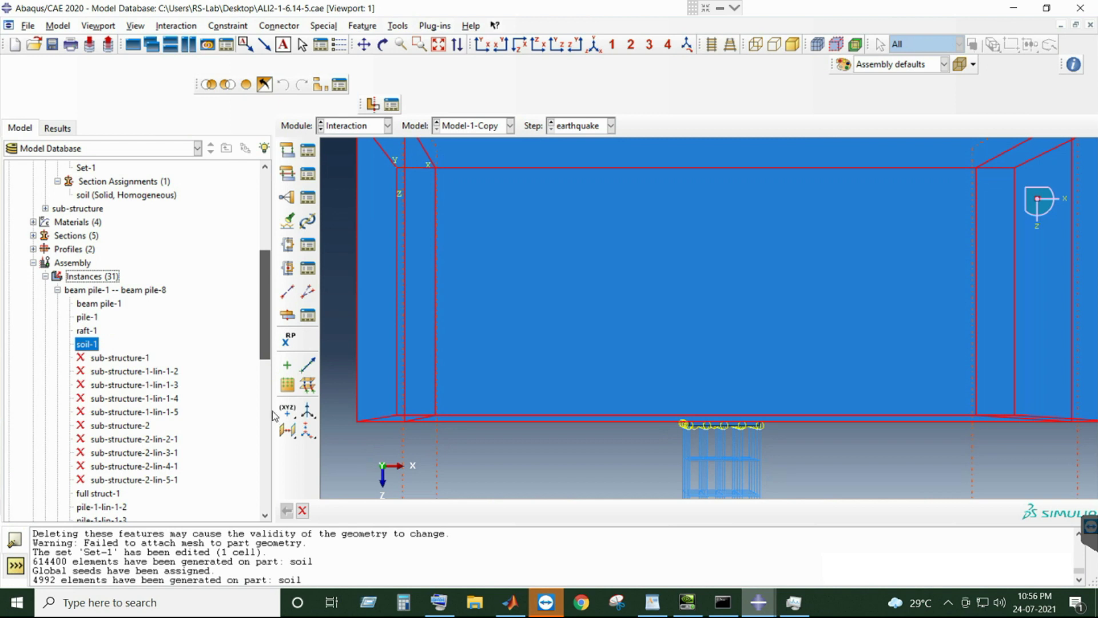
scroll(267, 350, up, 1)
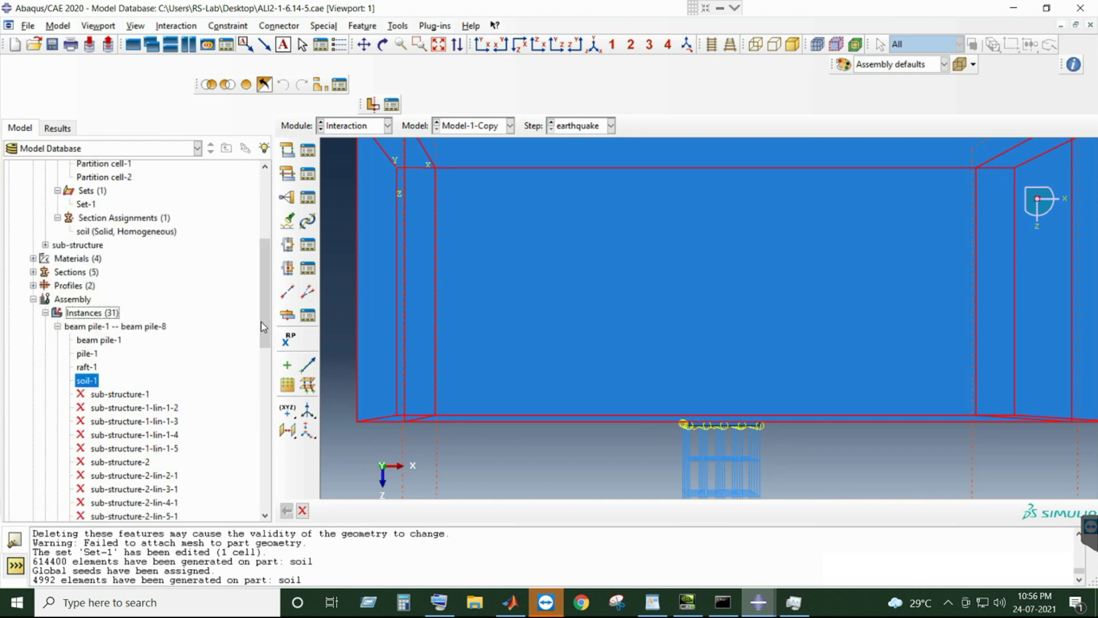
scroll(265, 332, down, 10)
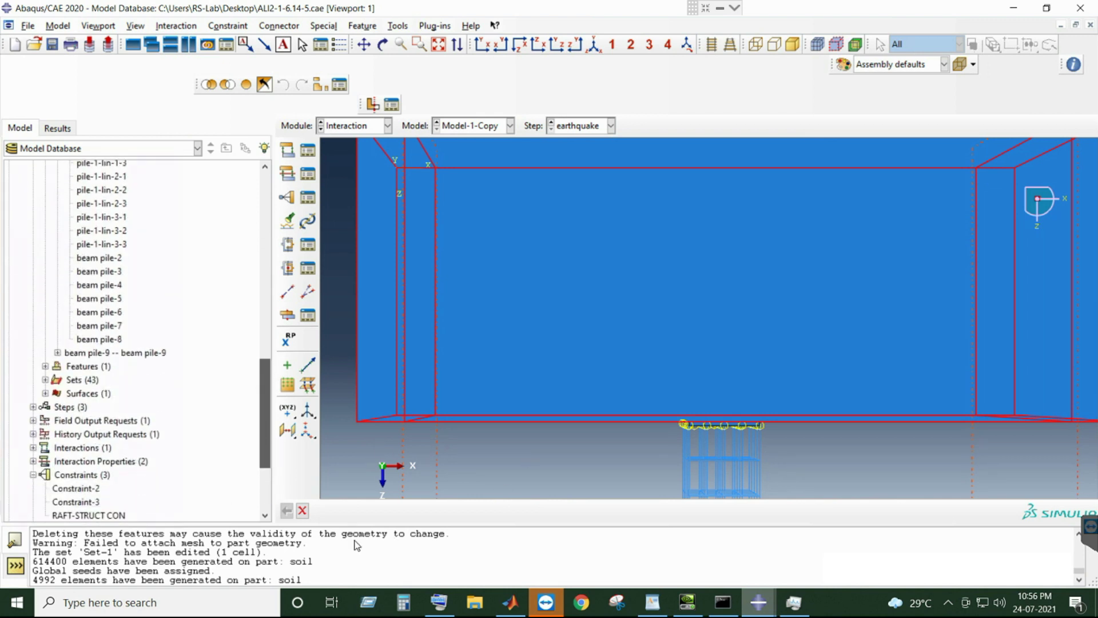
click(304, 511)
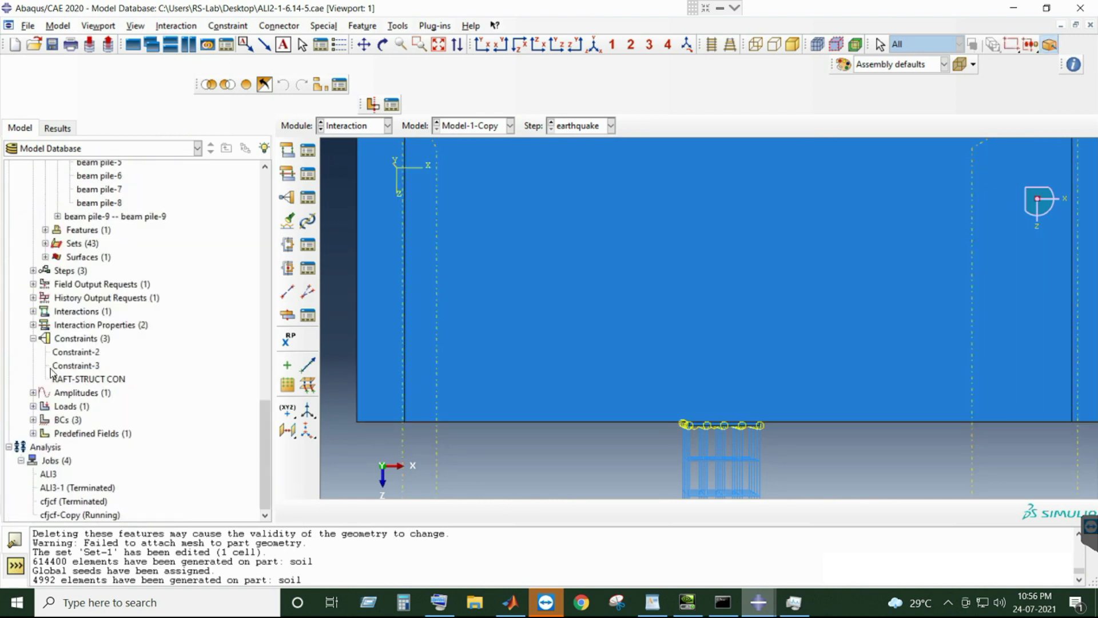
- List the model's boundary conditions and try to open BC-1 for editing
click(34, 421)
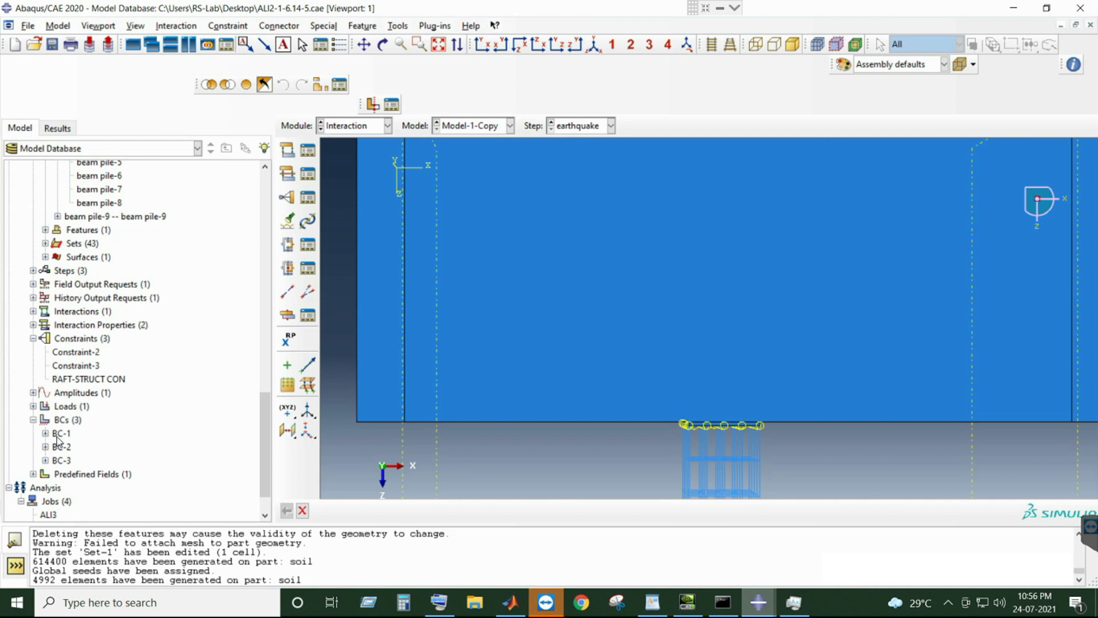
click(57, 437)
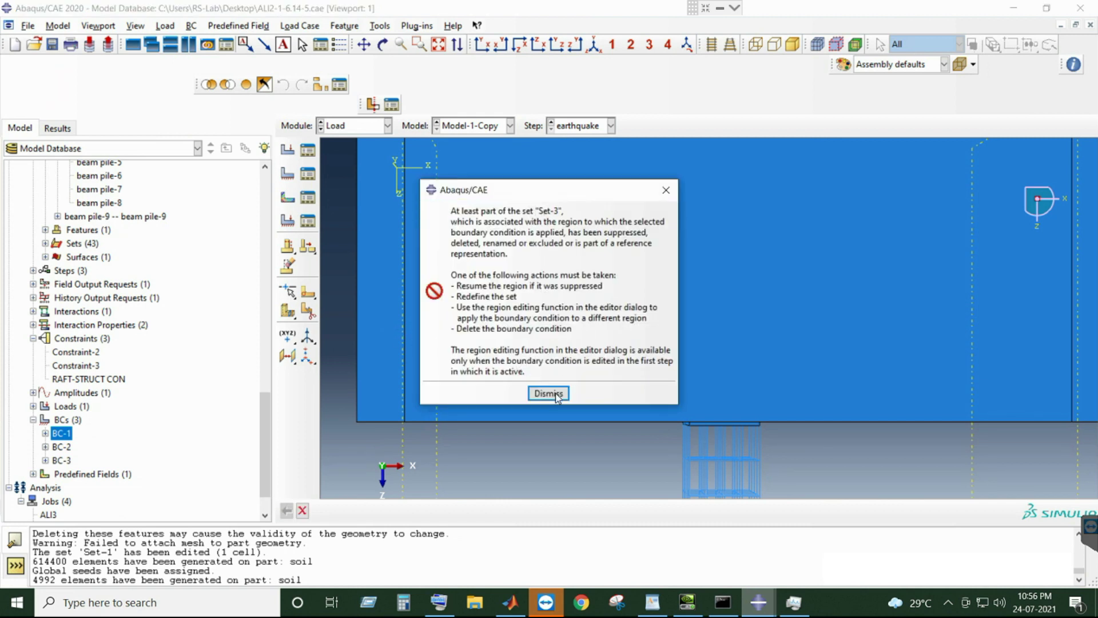
click(547, 393)
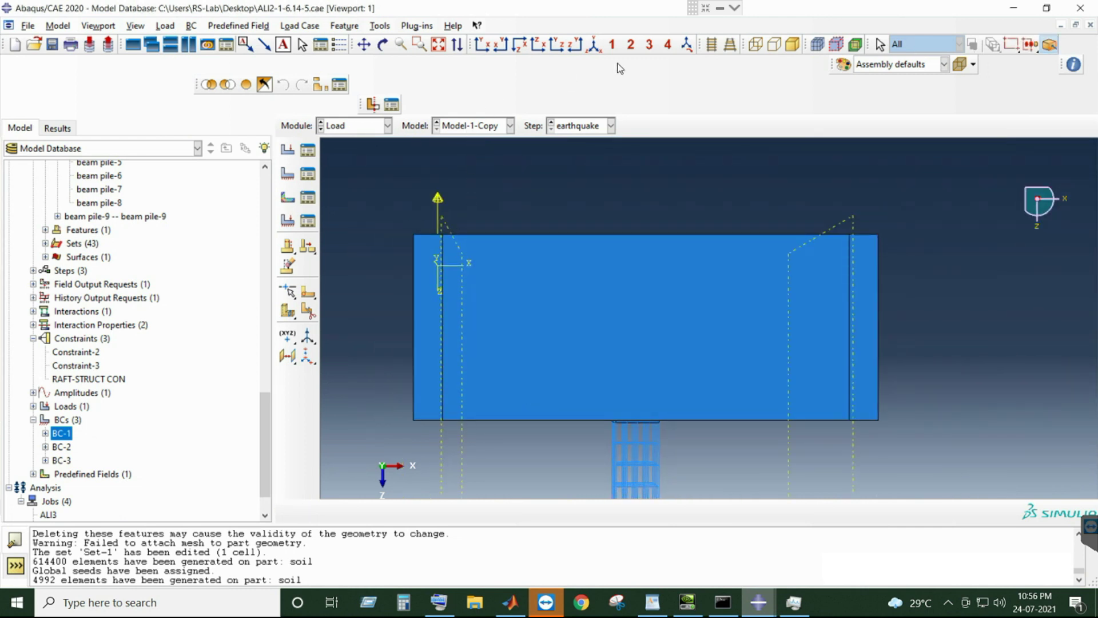
- Try to edit BC-1 in its Initial step to identify its region set, and locate the assembly's sets in the model tree
click(594, 44)
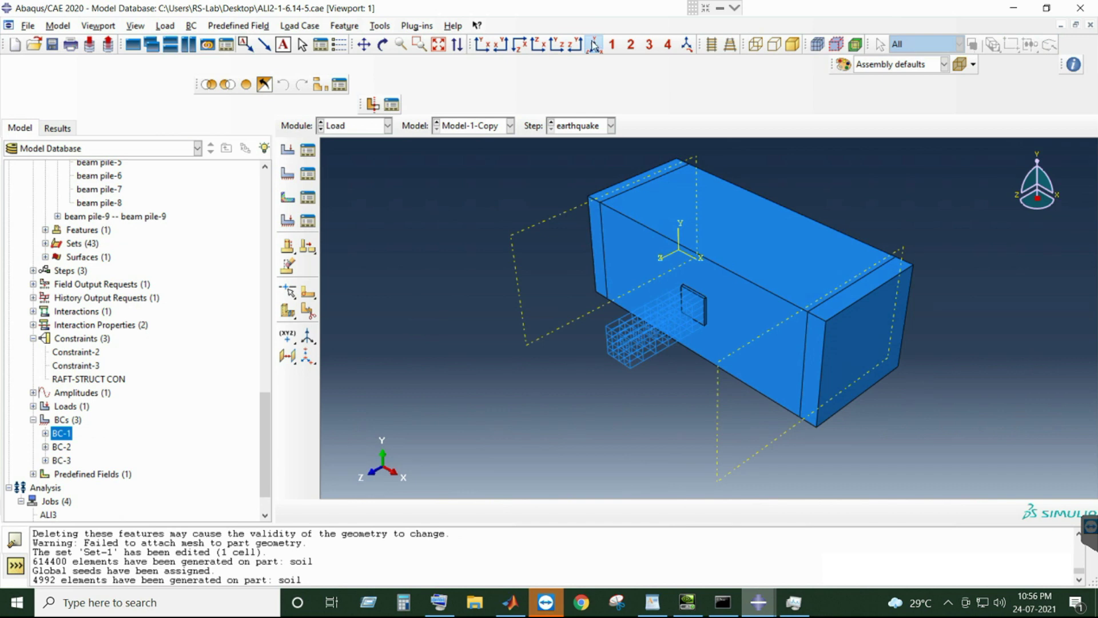
click(307, 175)
click(258, 172)
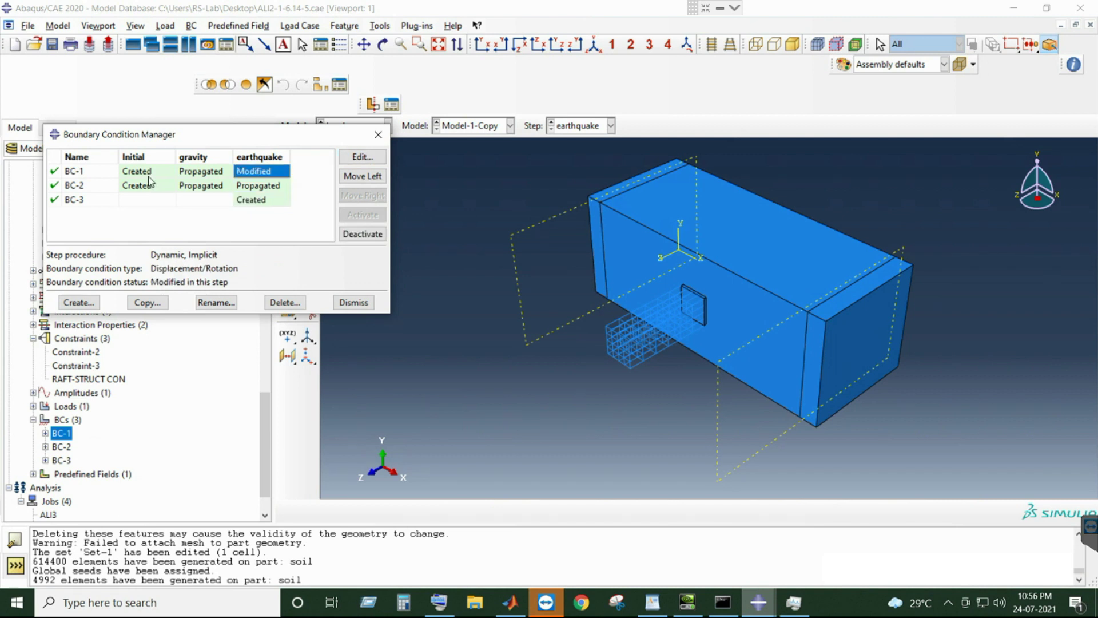
click(147, 173)
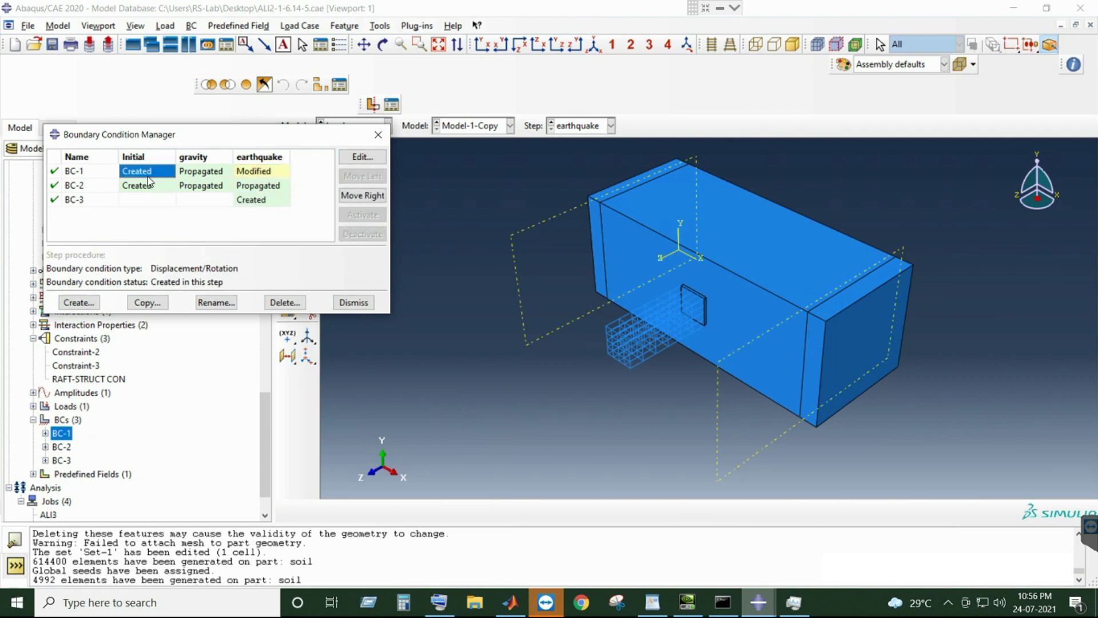
click(365, 163)
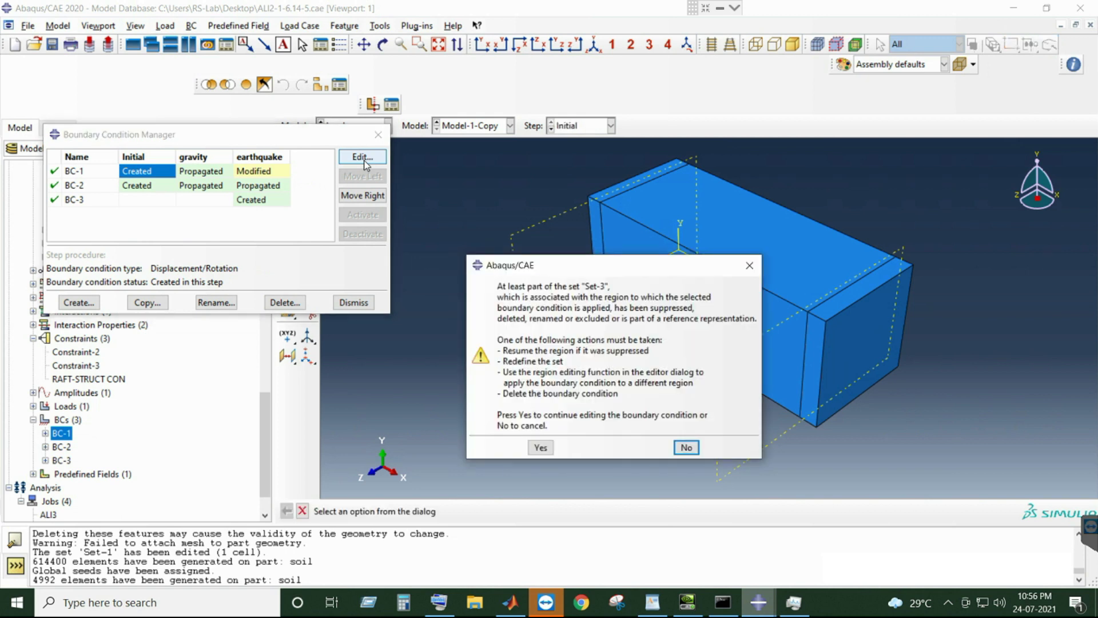
click(749, 264)
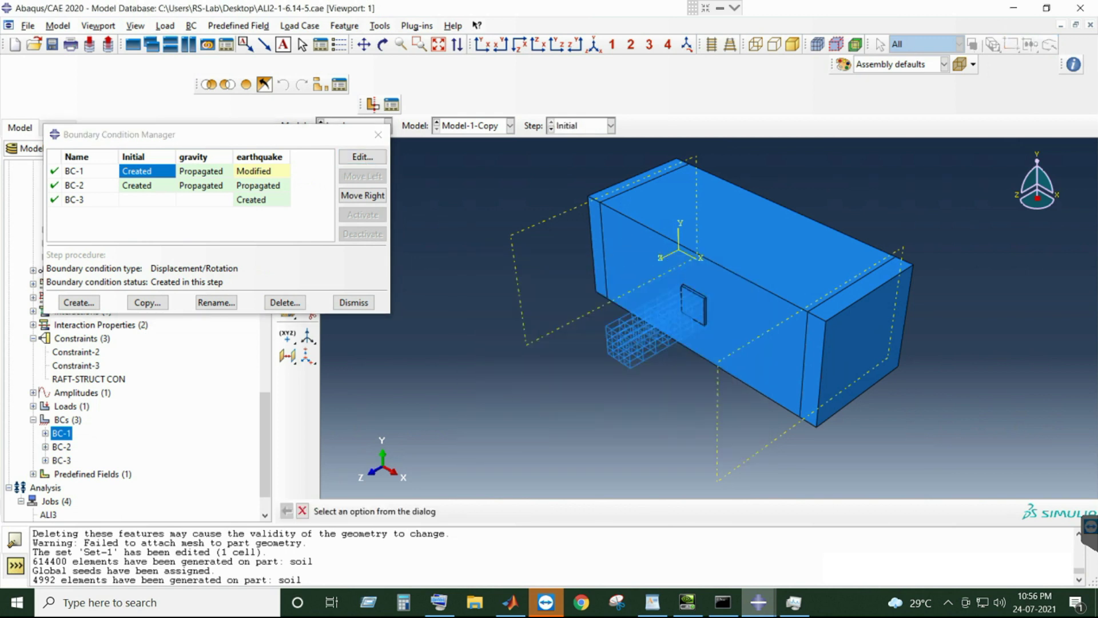
click(377, 136)
drag(264, 425, 252, 390)
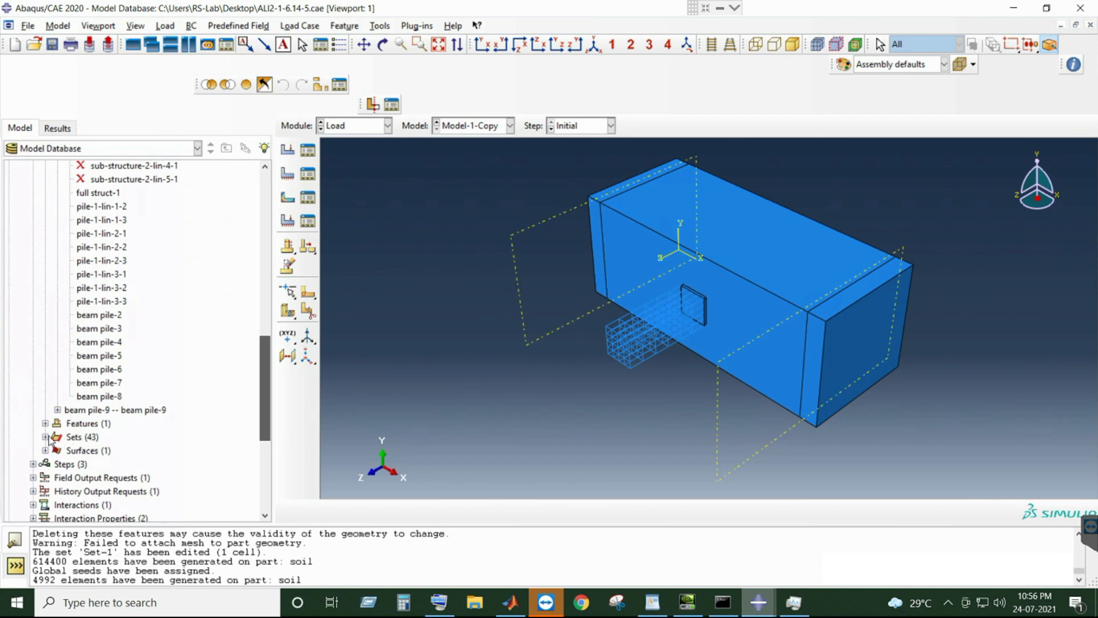
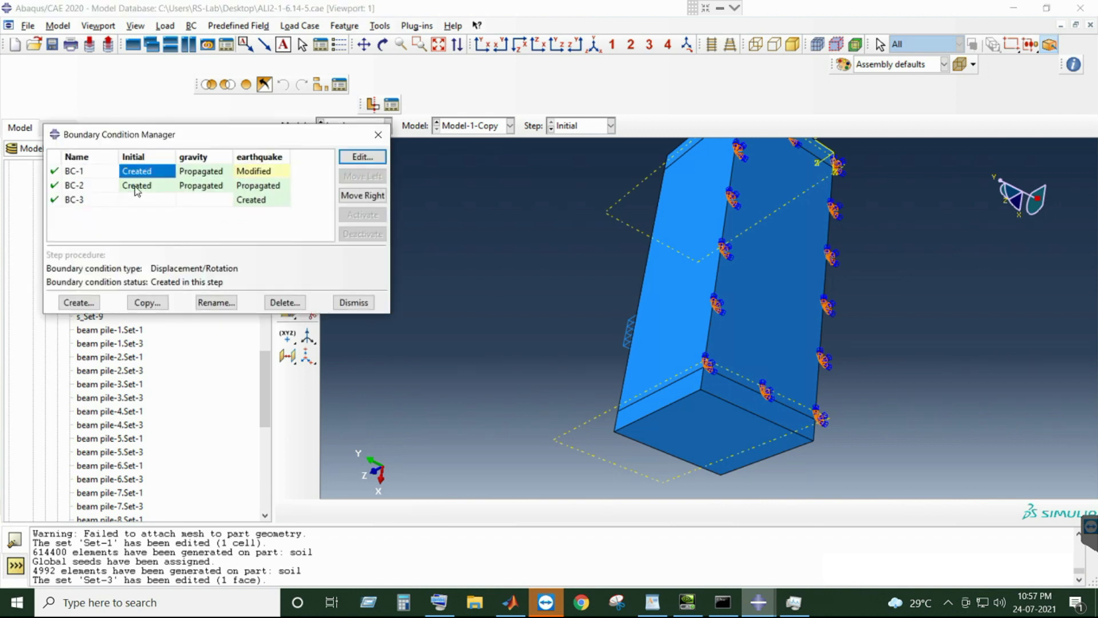
- Try to edit BC-2 in its Initial step to identify its region set, and leave the boundary condition list
click(136, 188)
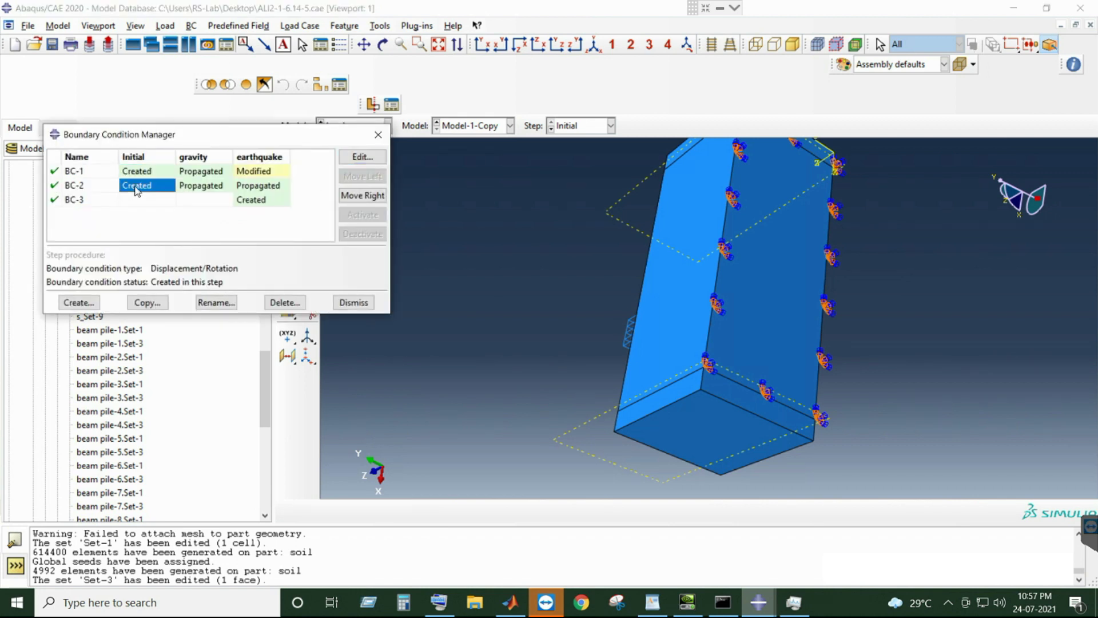
double_click(137, 189)
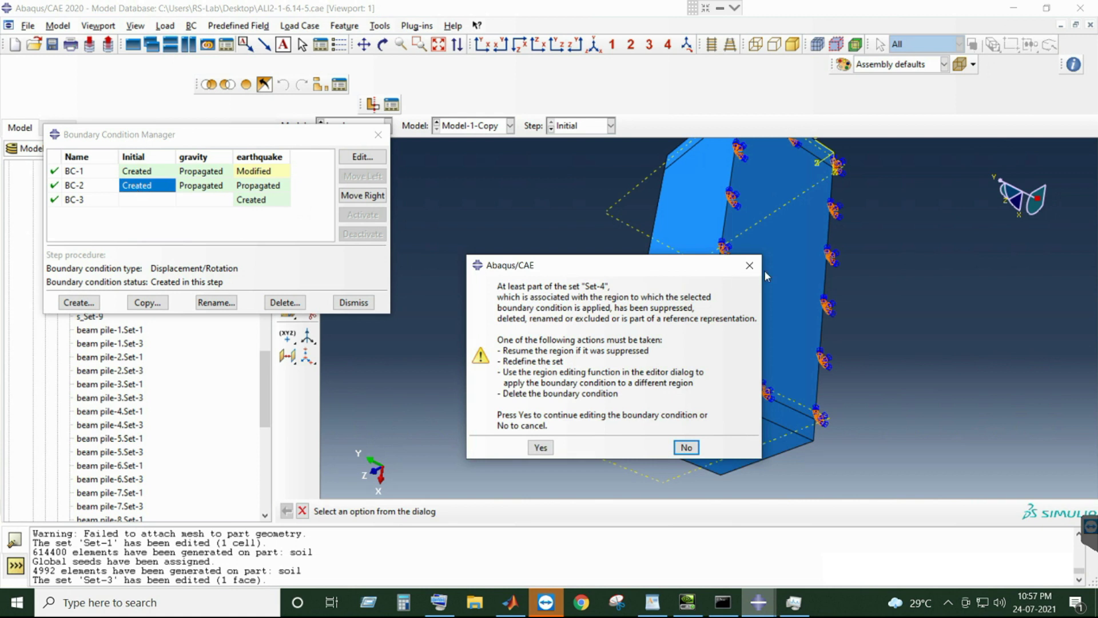
click(749, 265)
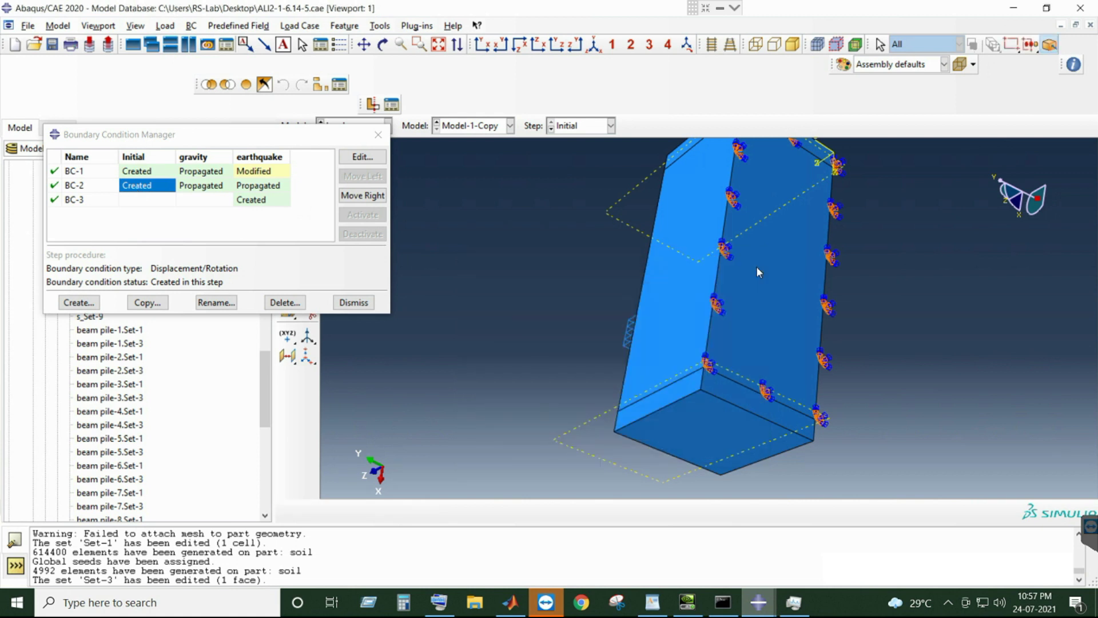
click(373, 141)
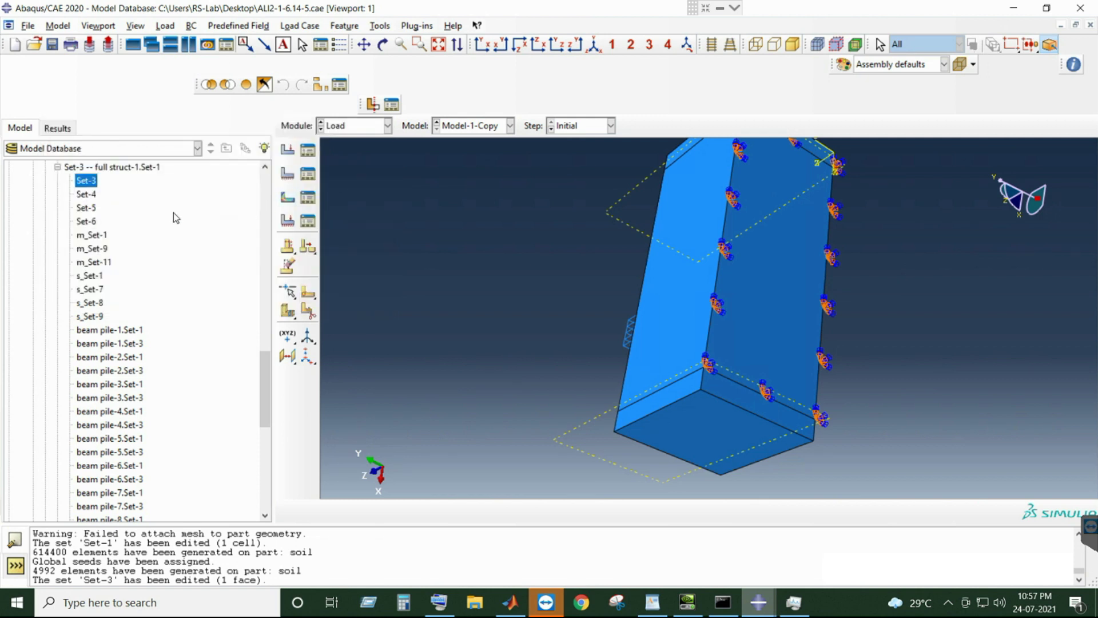
- Redefine assembly Set-4 with the two opposite long side faces of the central soil block
click(86, 198)
double_click(86, 198)
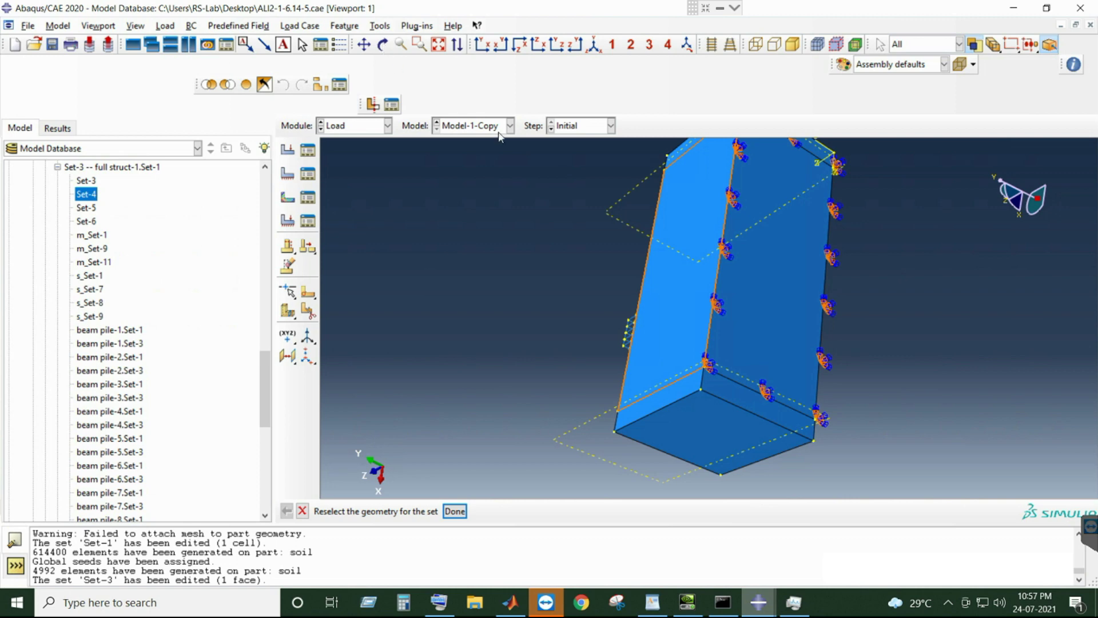
click(382, 44)
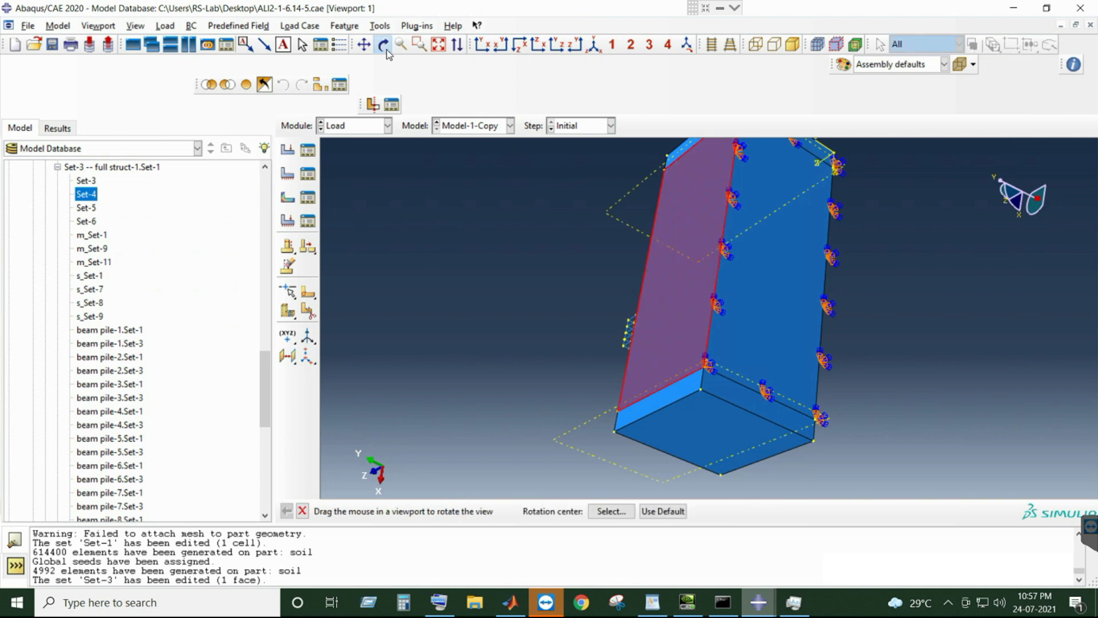
drag(511, 241, 301, 19)
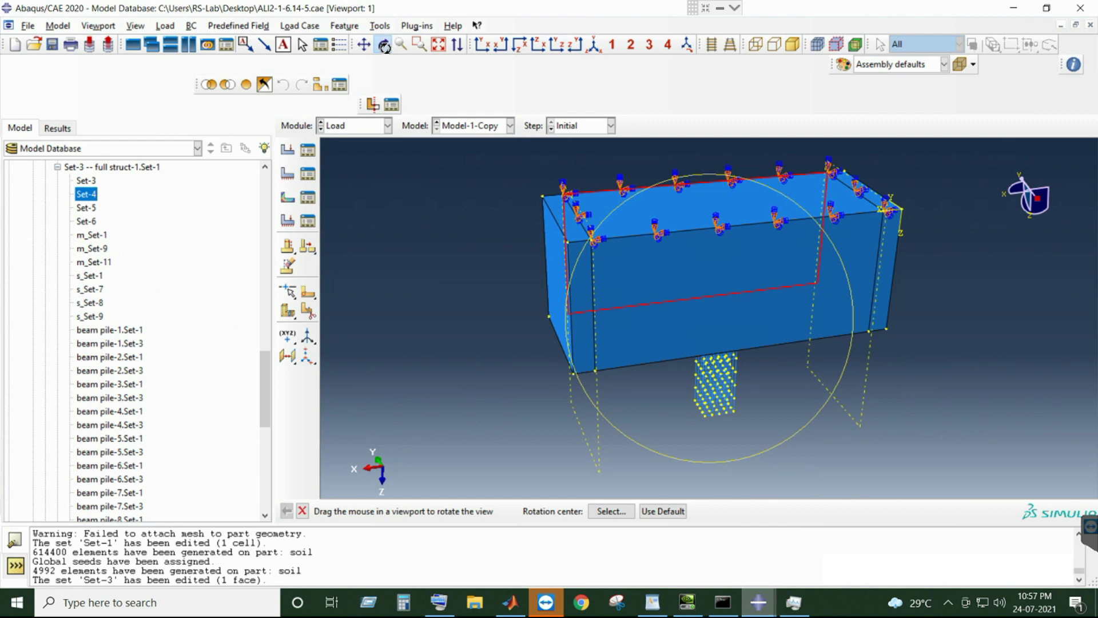
click(384, 45)
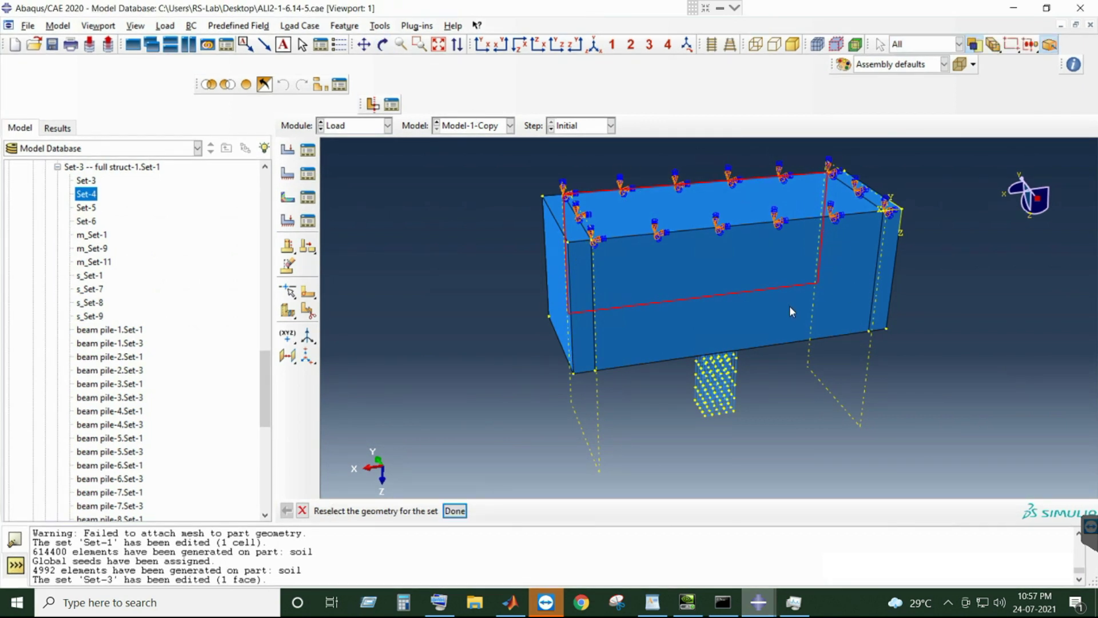
click(722, 286)
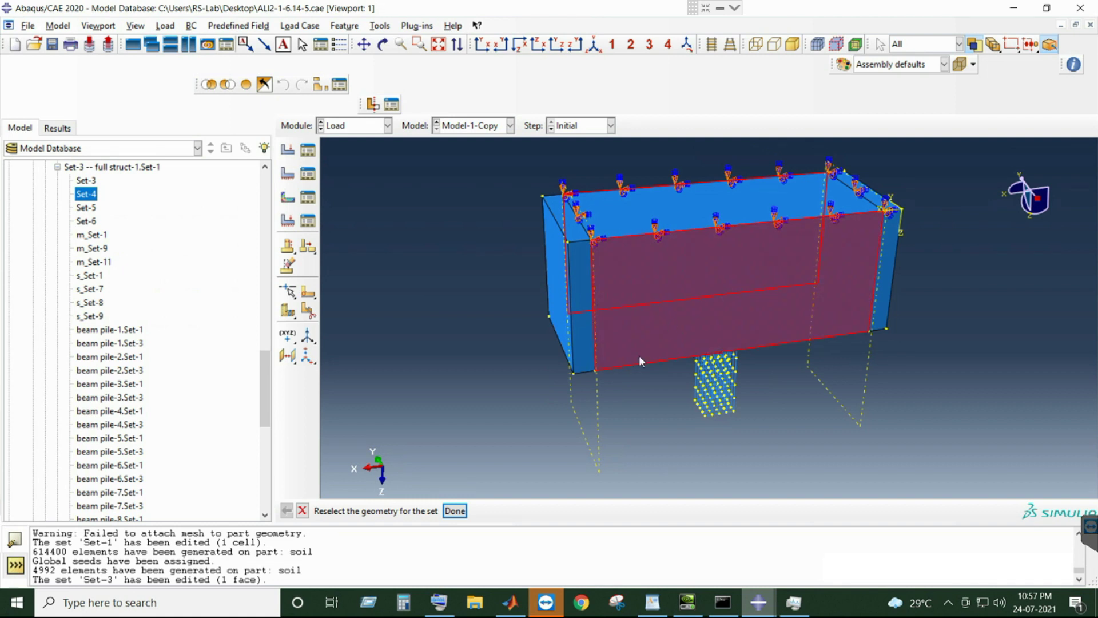
click(455, 512)
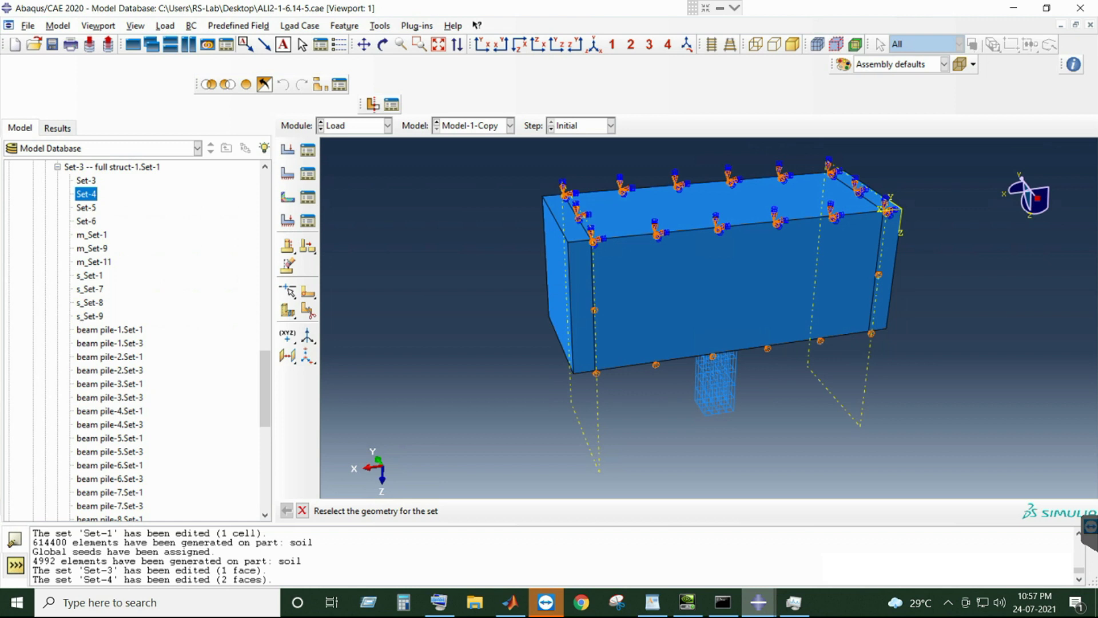
- Try to edit BC-3 in its earthquake step to identify its region set, and leave the boundary condition list
click(312, 177)
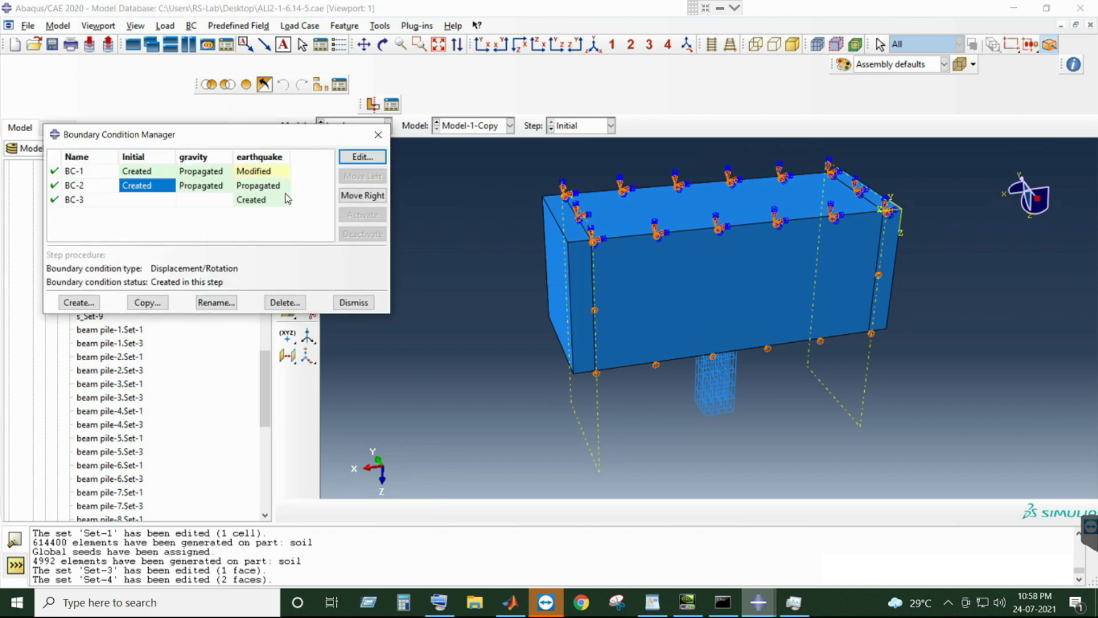
click(263, 200)
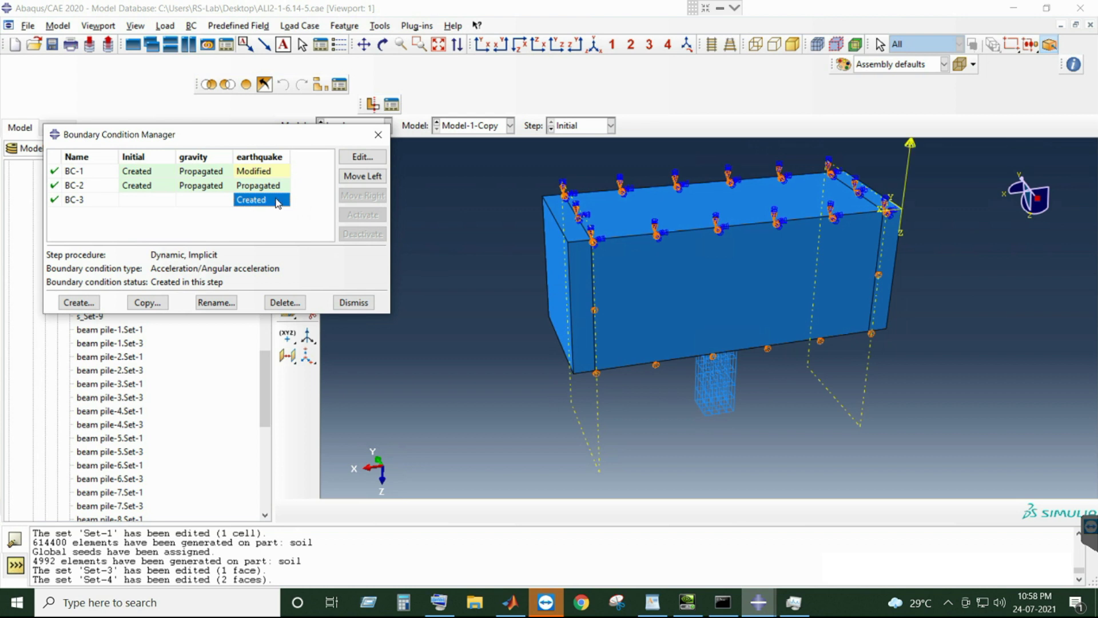
double_click(278, 204)
click(749, 265)
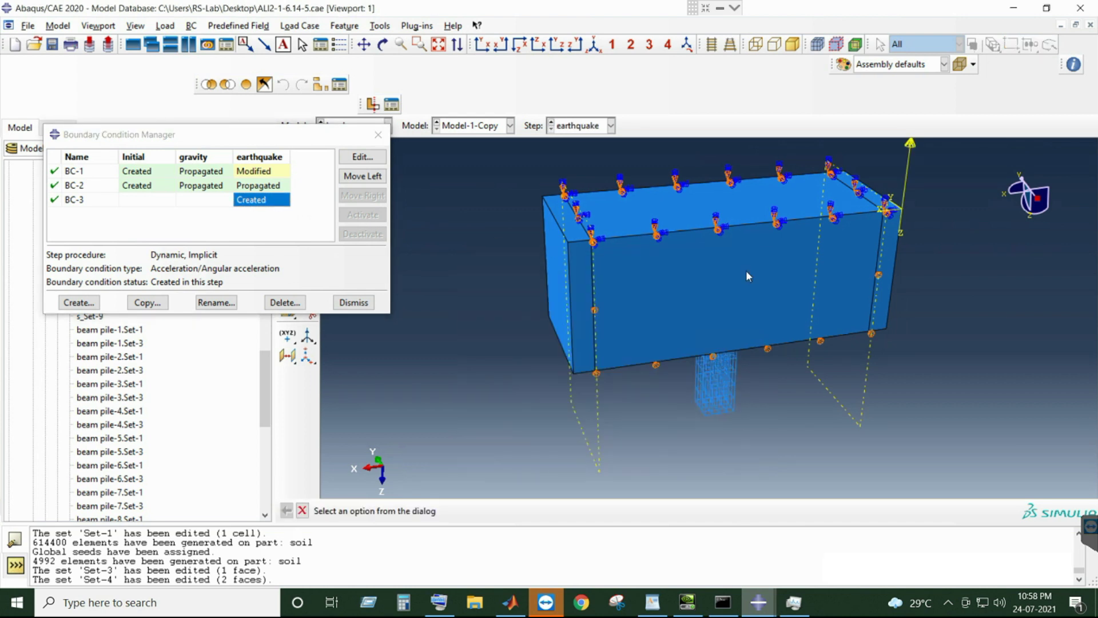
click(378, 137)
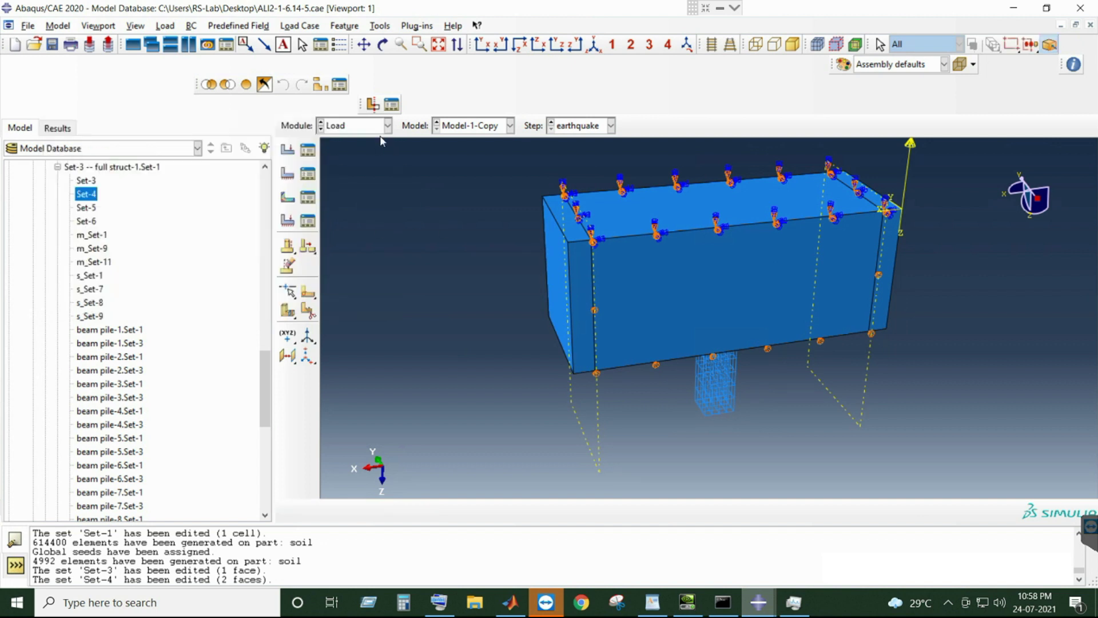
- Redefine assembly Set-5 with the central soil block's face that carries the BC-1 symbols
click(89, 209)
double_click(89, 210)
click(693, 220)
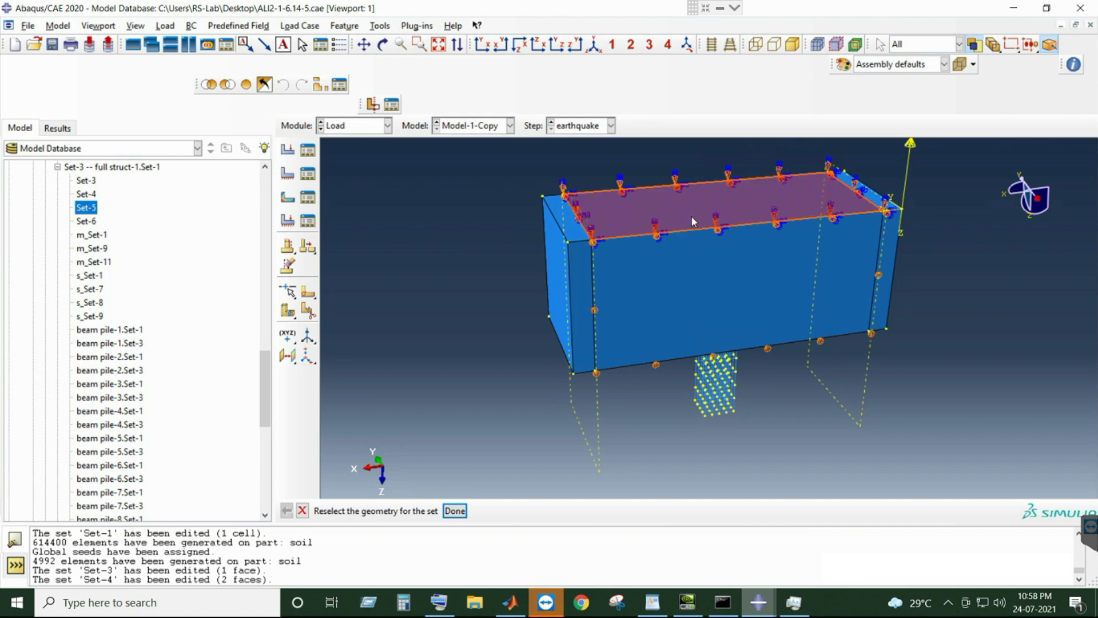
click(462, 511)
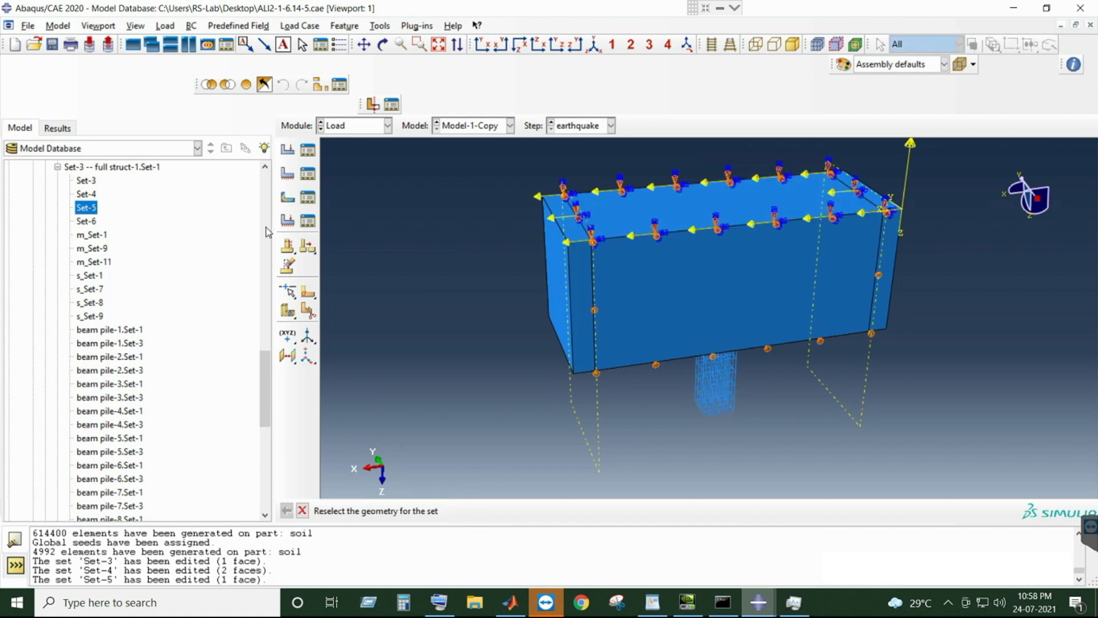
- Examine Constraint-3's embedded region, host region and tolerances in an isometric view, leaving its settings as they are
click(593, 45)
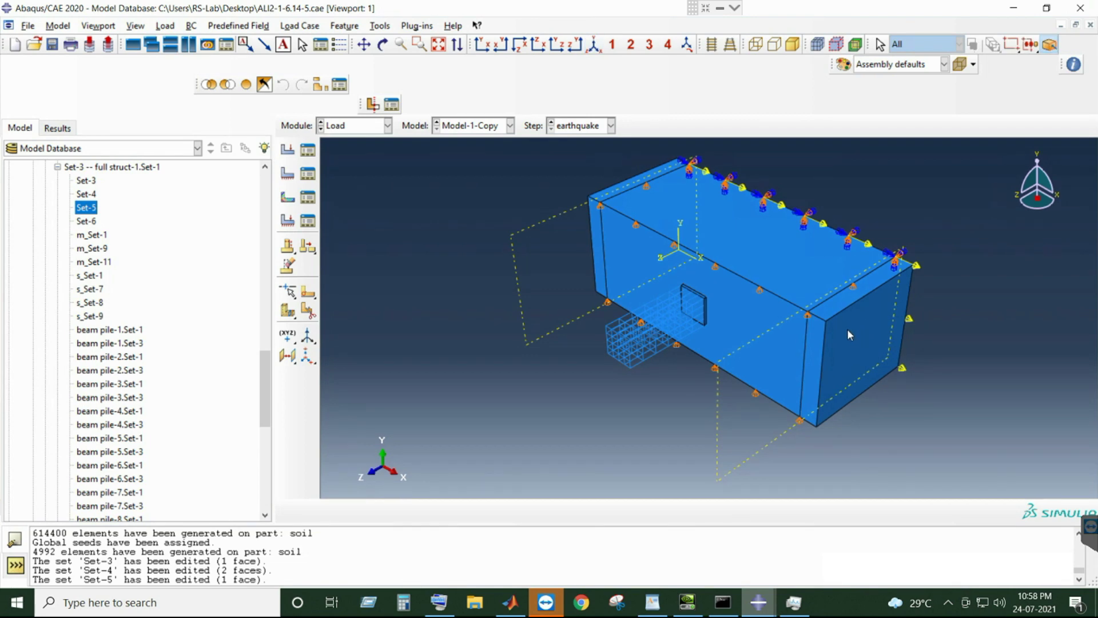
drag(259, 370, 259, 244)
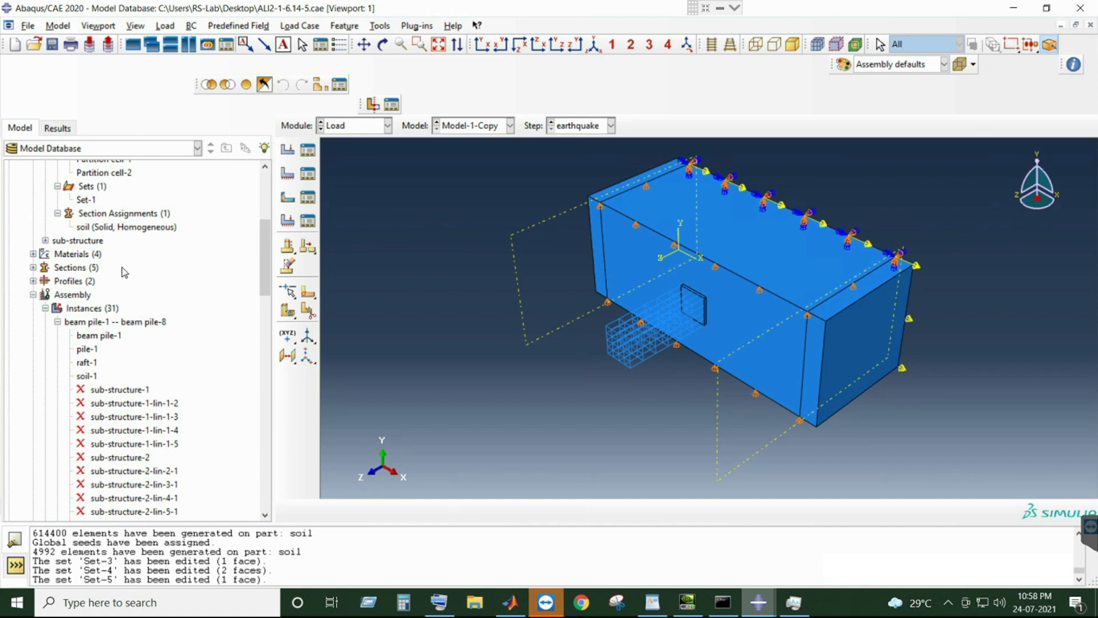
drag(262, 266, 284, 475)
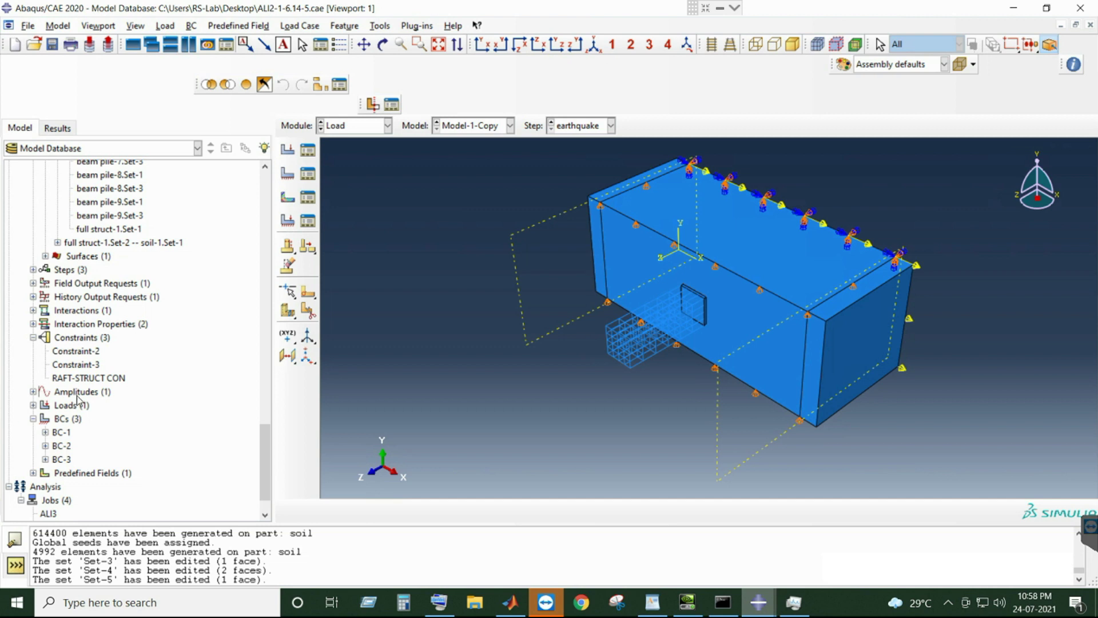
double_click(79, 369)
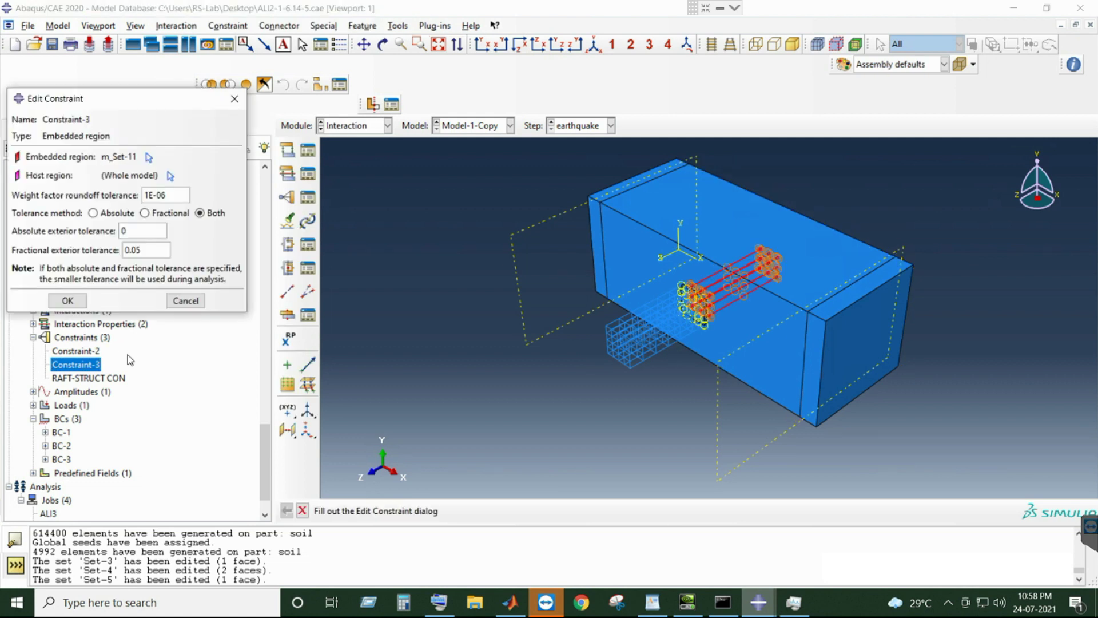
click(186, 301)
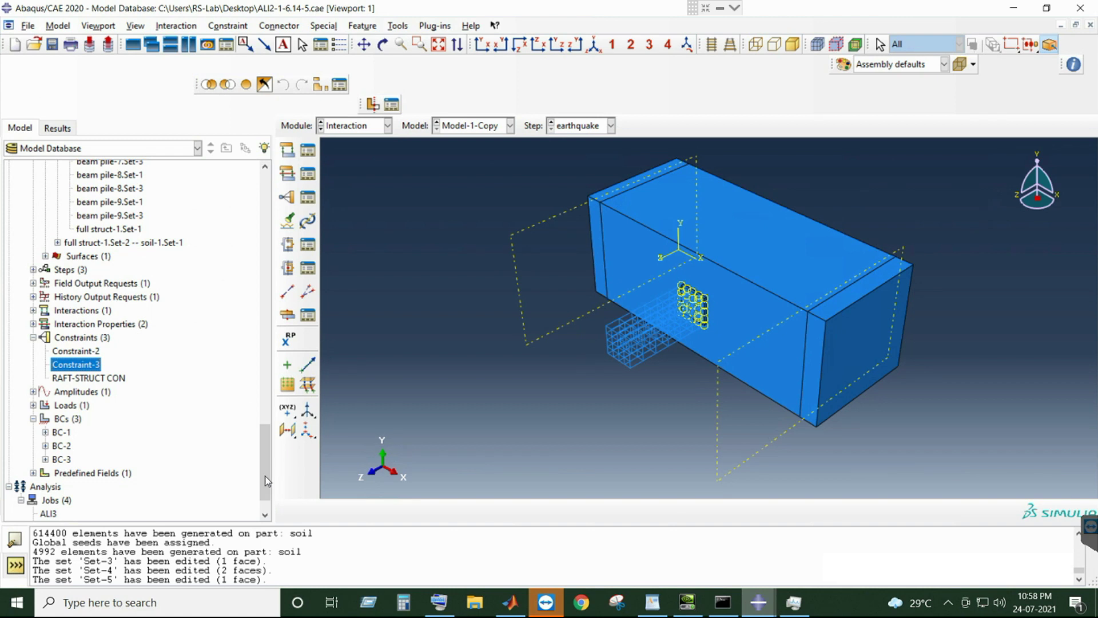
- Kill the running cfjcf-Copy job from its monitor and dismiss the monitor
scroll(265, 476, down, 1)
mouse_move(763, 605)
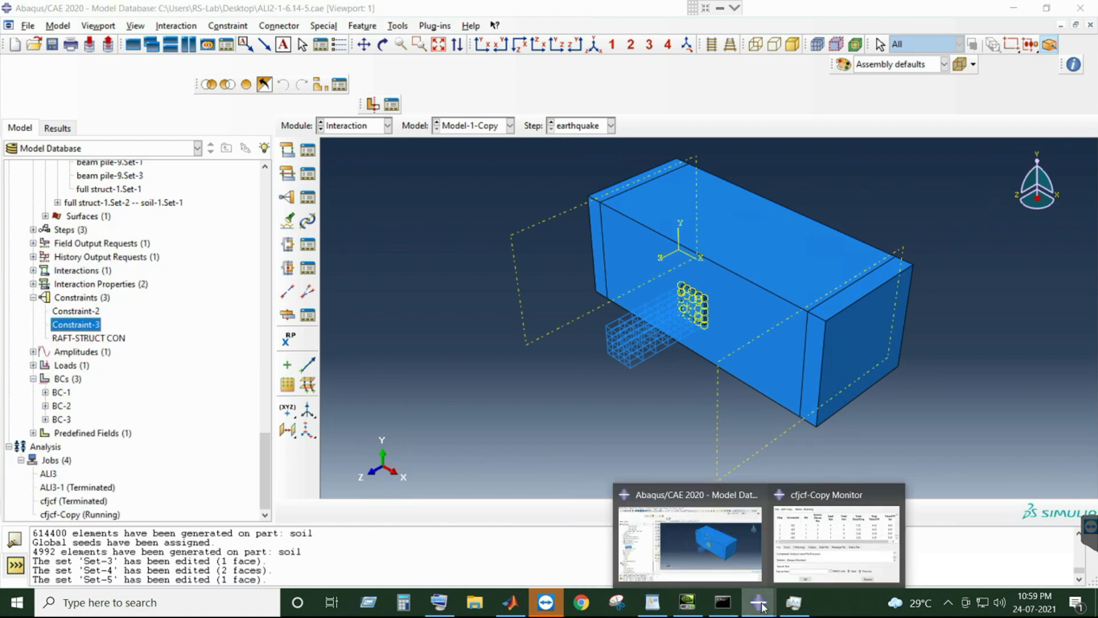
click(851, 518)
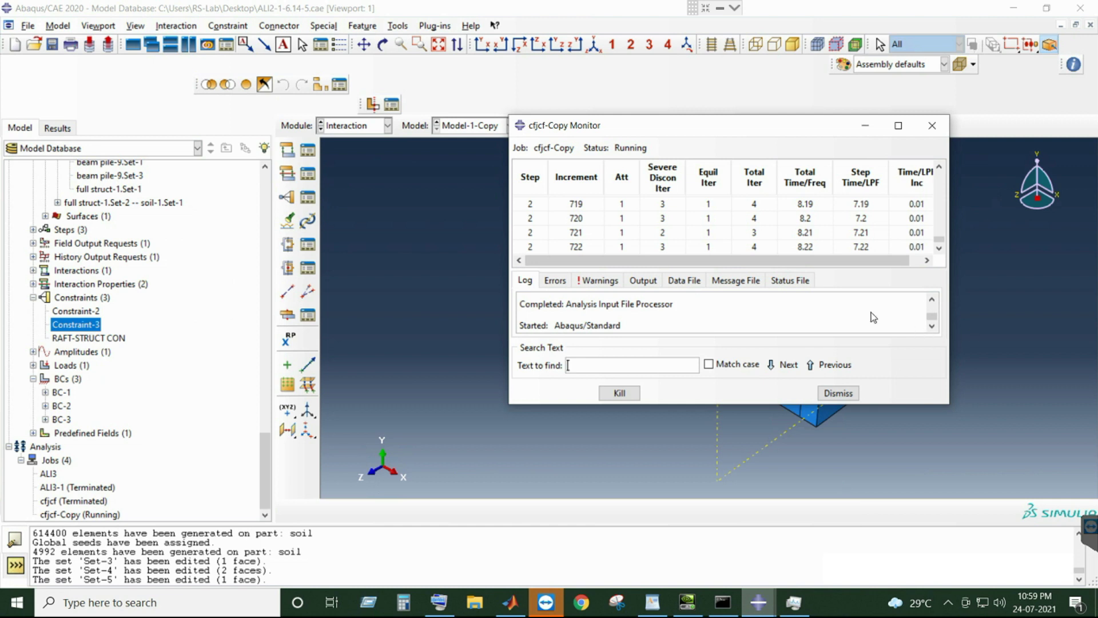
click(613, 395)
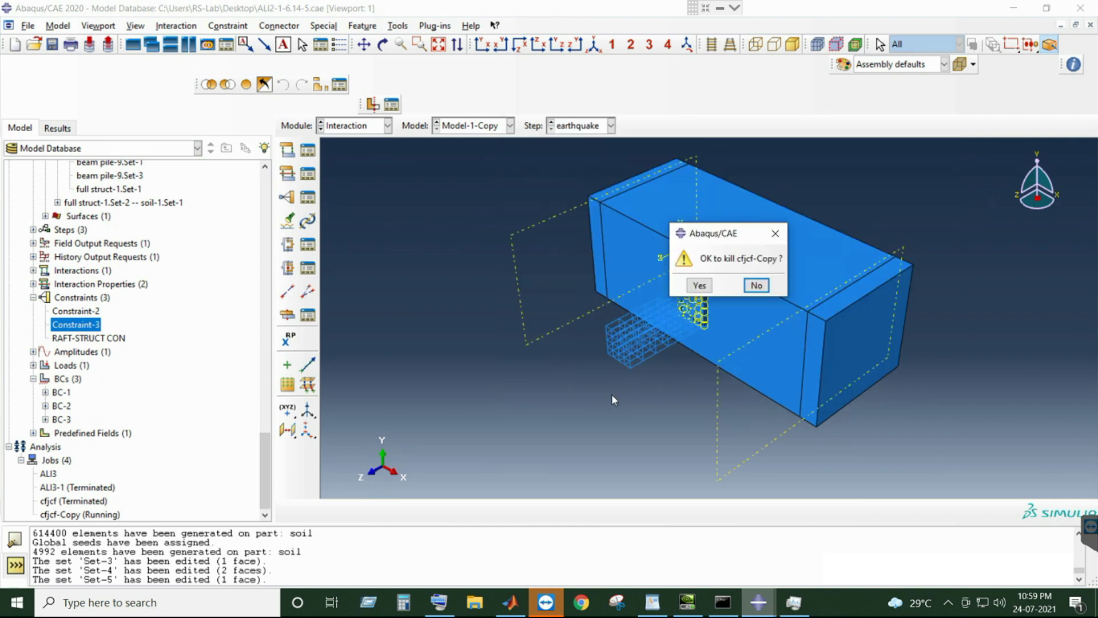
click(704, 286)
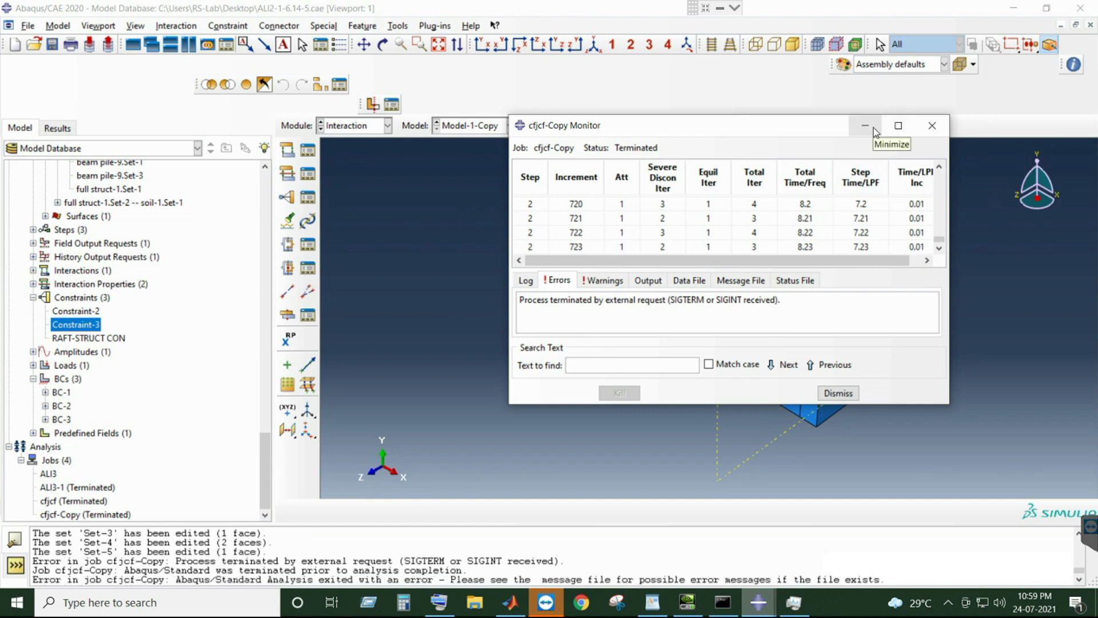
key(Escape)
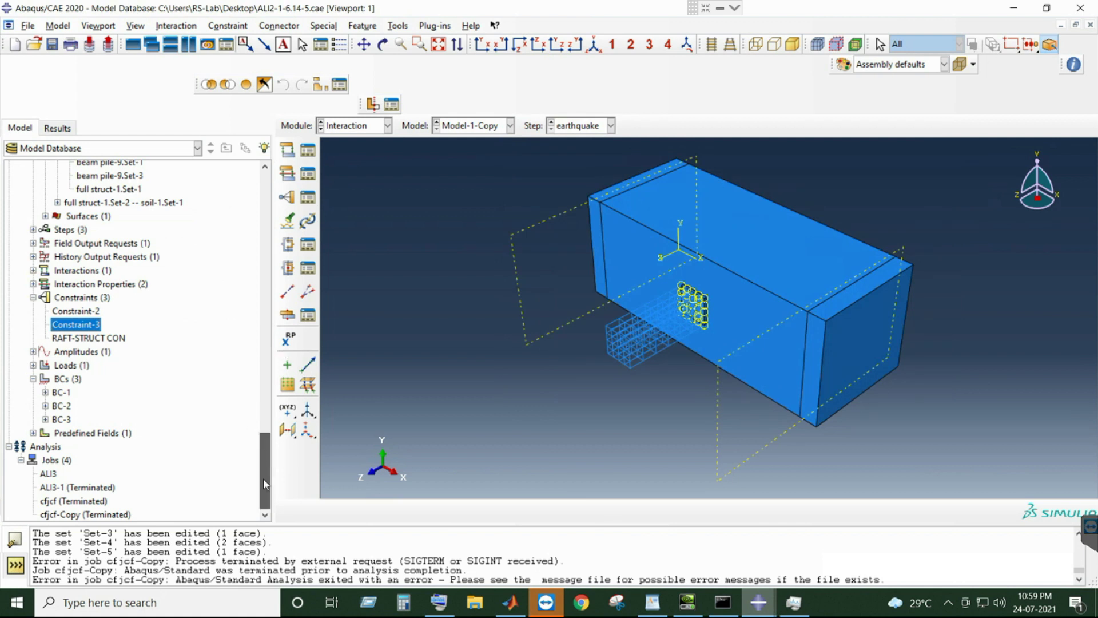
- Open the results of the cfjcf-Copy job for visualization
click(76, 514)
right_click(76, 516)
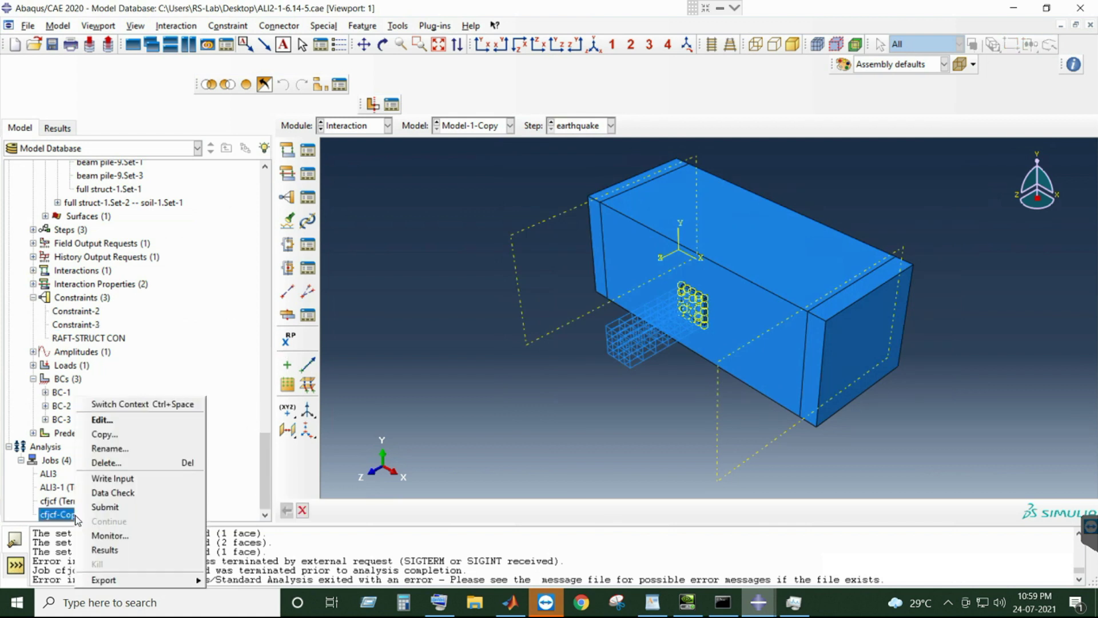
click(106, 549)
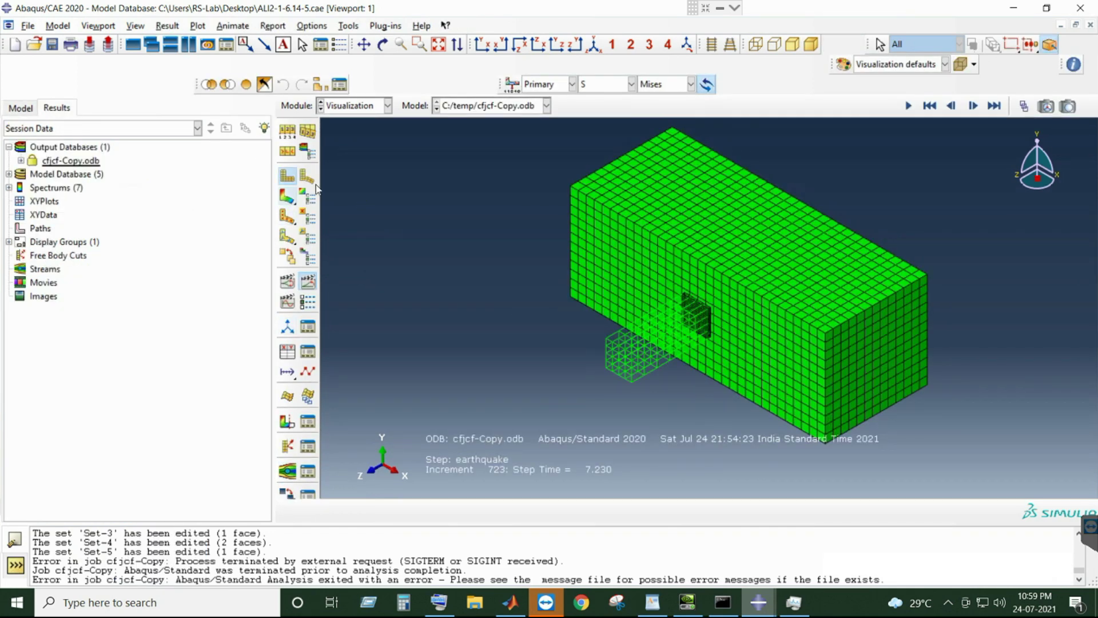
- Plot the Mises stress contours on the deformed model, seen in the X-Z elevation with the structure above the soil
click(502, 46)
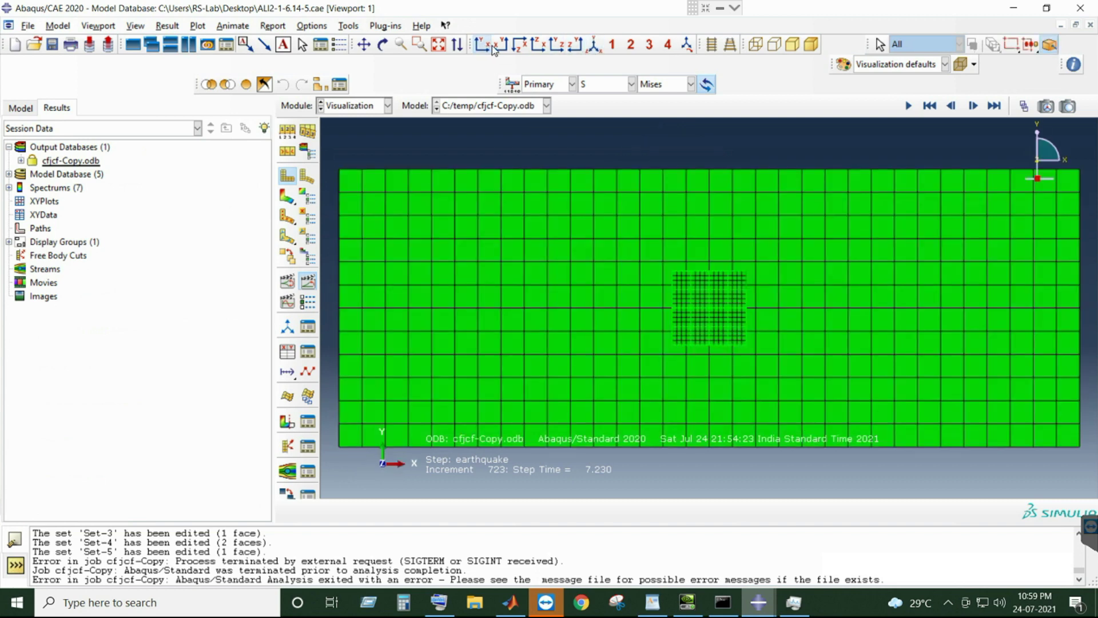
click(520, 45)
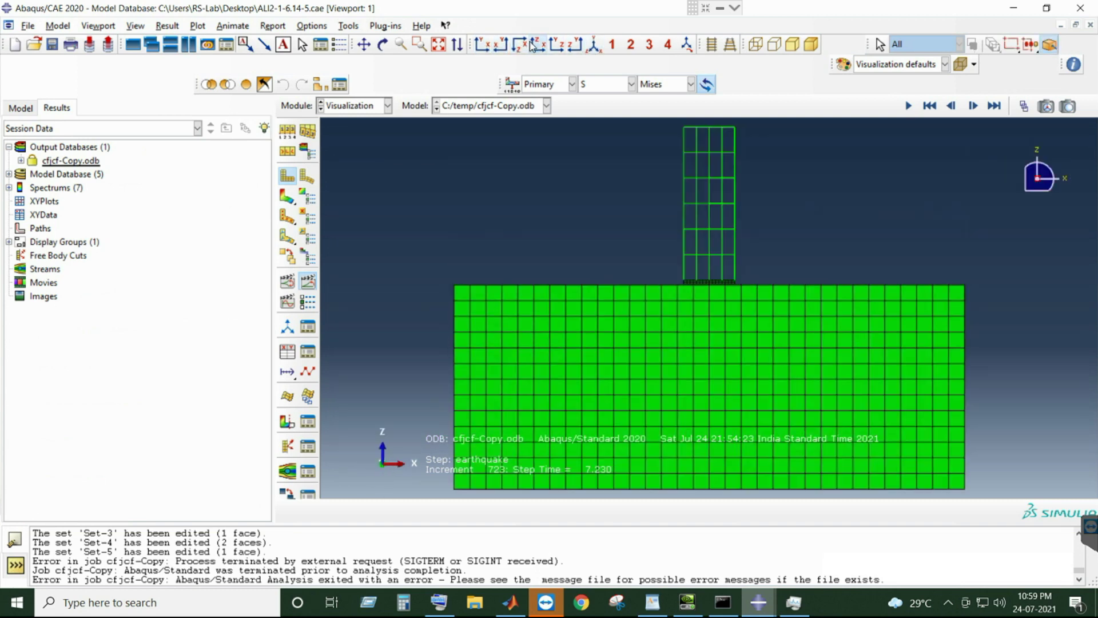
click(288, 196)
scroll(636, 214, down, 3)
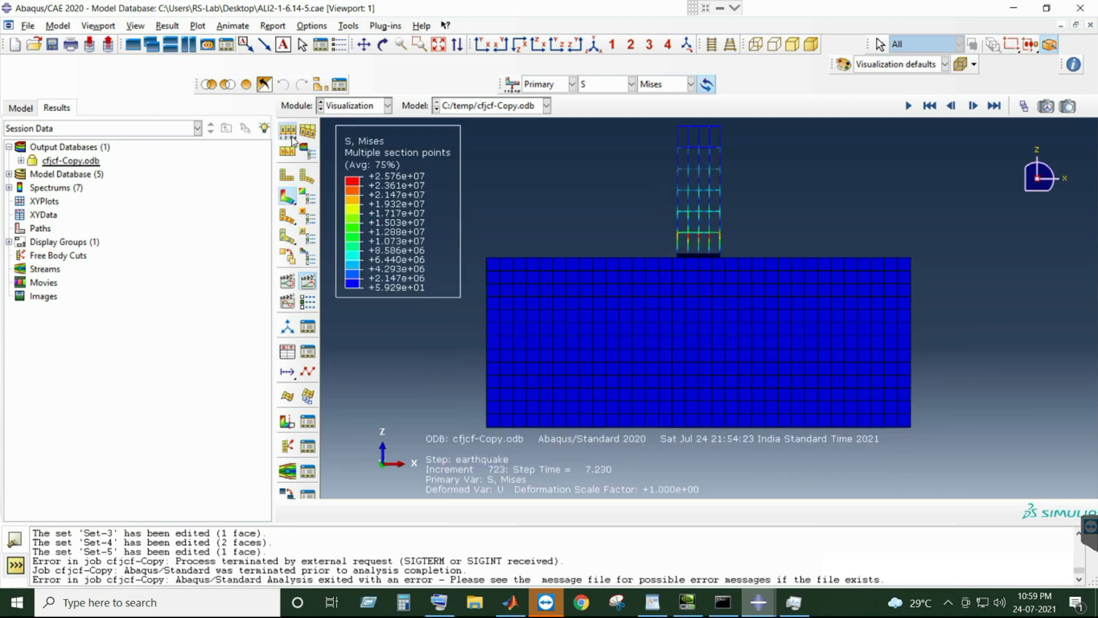
- Bring up the common plot options, keep them clear of the model, and start a time history animation of the contours
click(309, 151)
drag(824, 198, 49, 171)
click(308, 281)
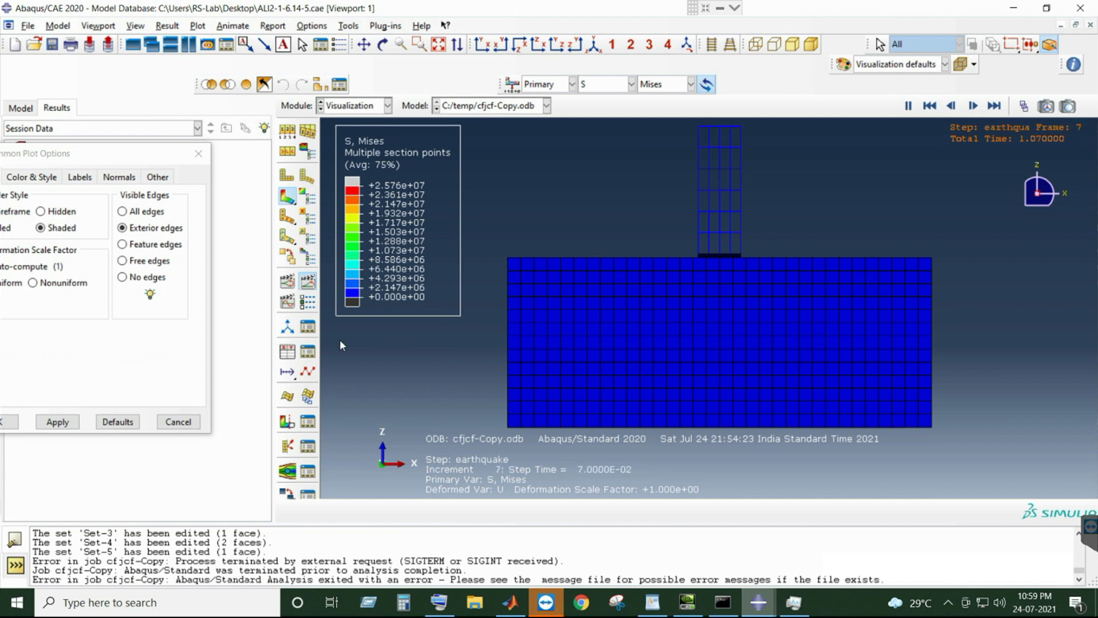
- Set the animation's frame rate to the fastest and watch the structure's motion during the earthquake step
click(317, 310)
drag(451, 483, 314, 280)
drag(292, 388, 411, 391)
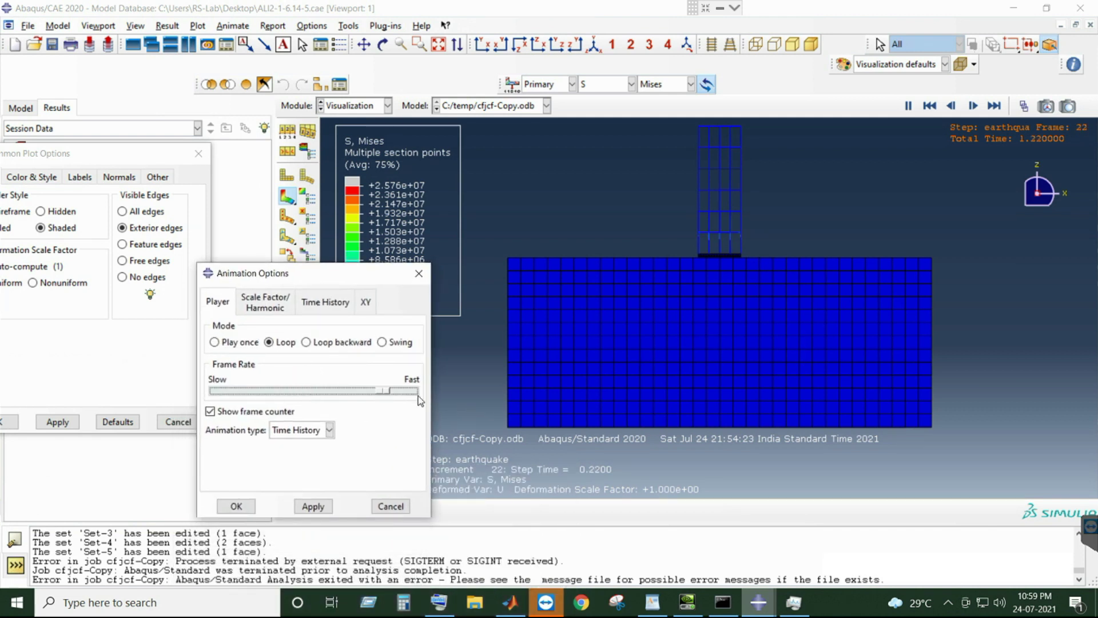
click(312, 506)
drag(340, 280, 275, 350)
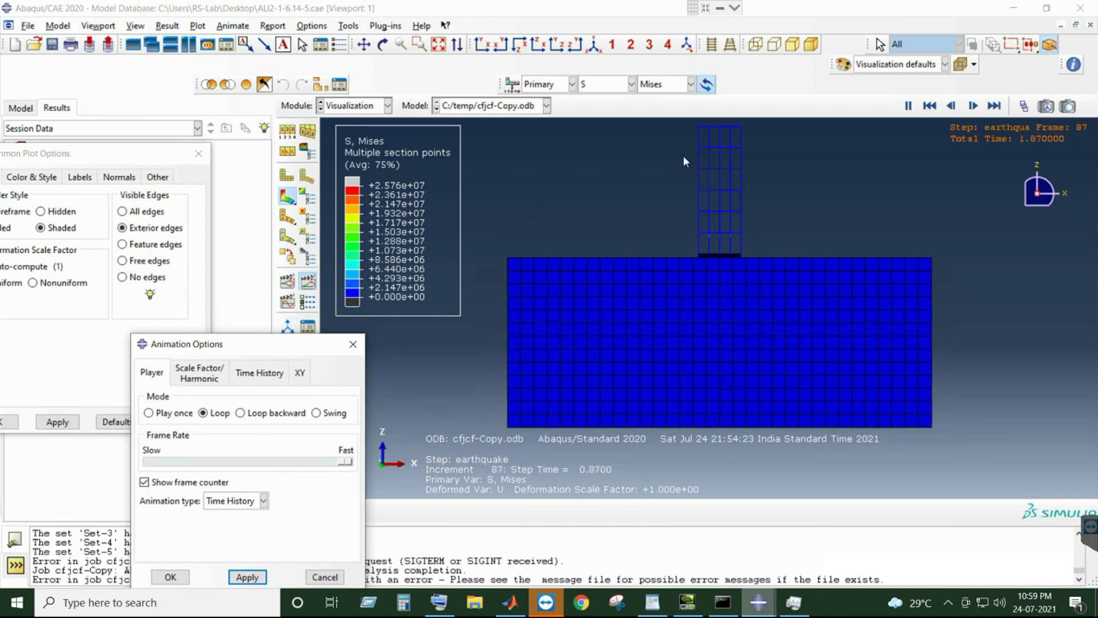
scroll(732, 125, up, 3)
scroll(715, 167, down, 2)
scroll(706, 206, up, 2)
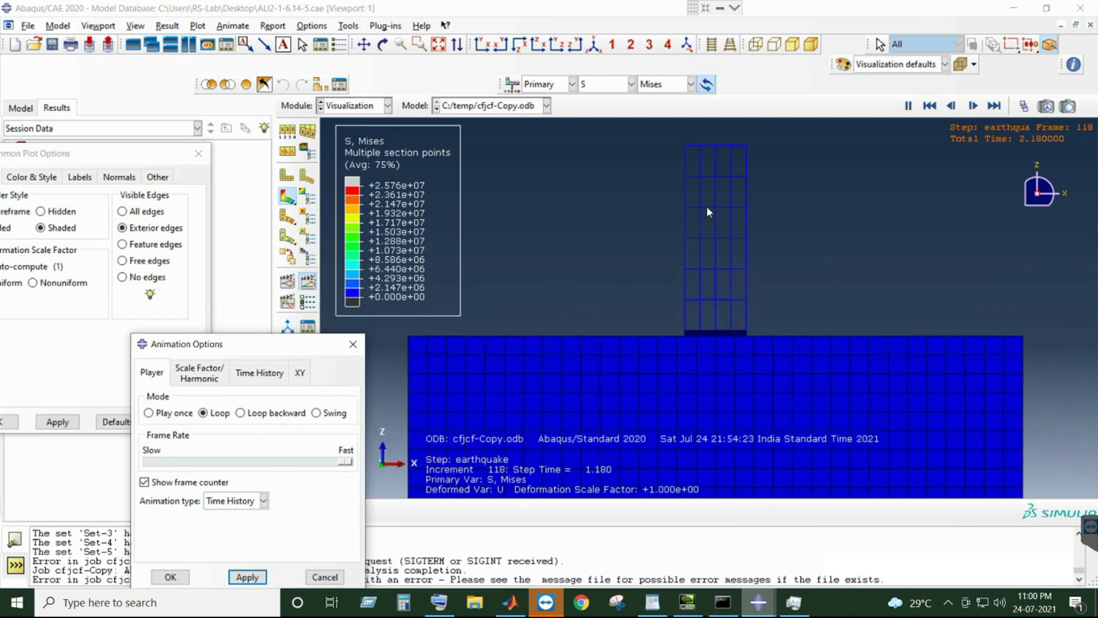
scroll(719, 142, up, 2)
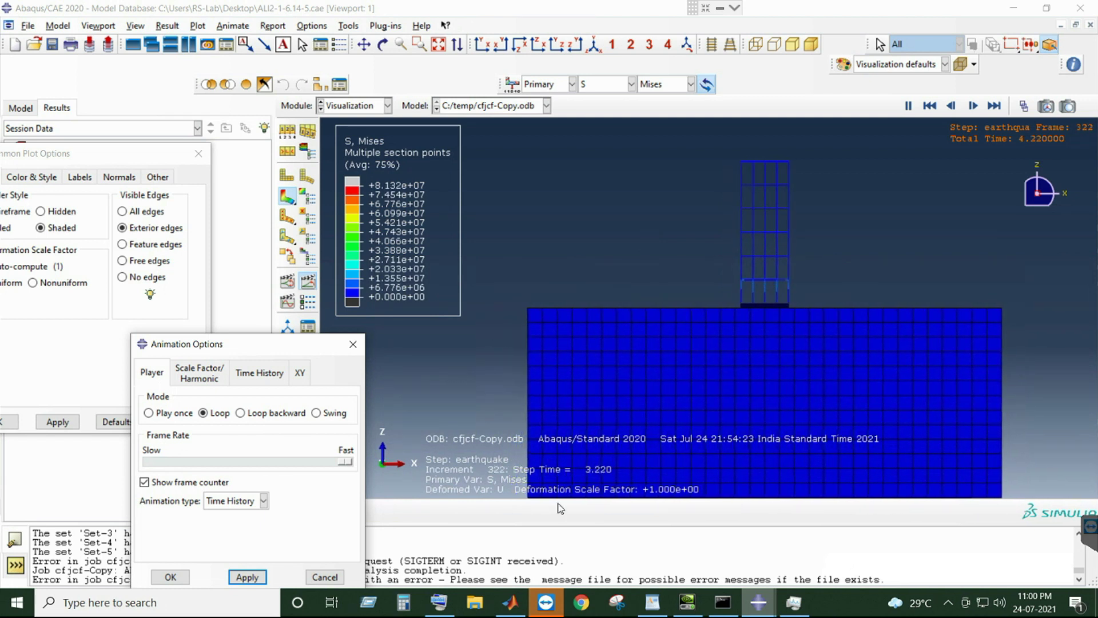
mouse_move(546, 602)
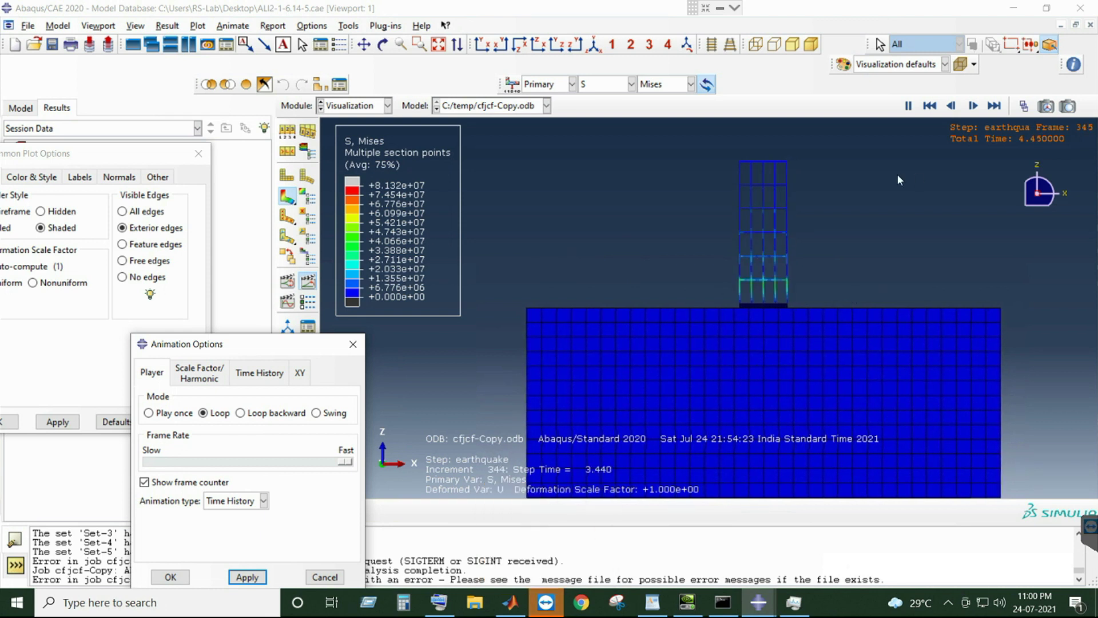
- Apply a uniform deformation scale factor of 500 to the animated model
drag(240, 349, 98, 369)
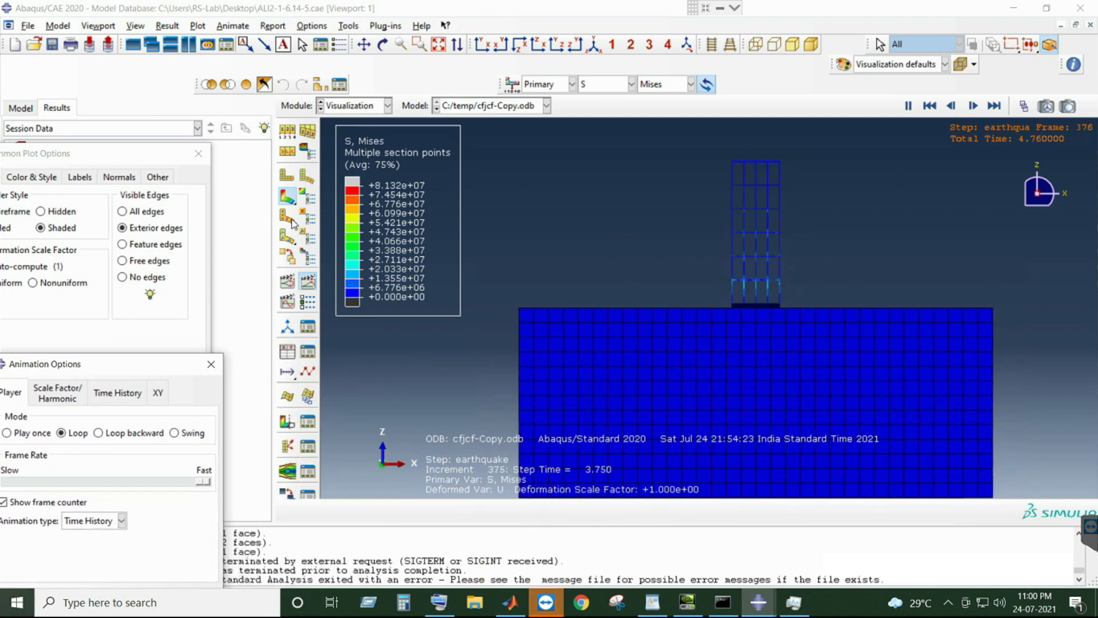
click(292, 140)
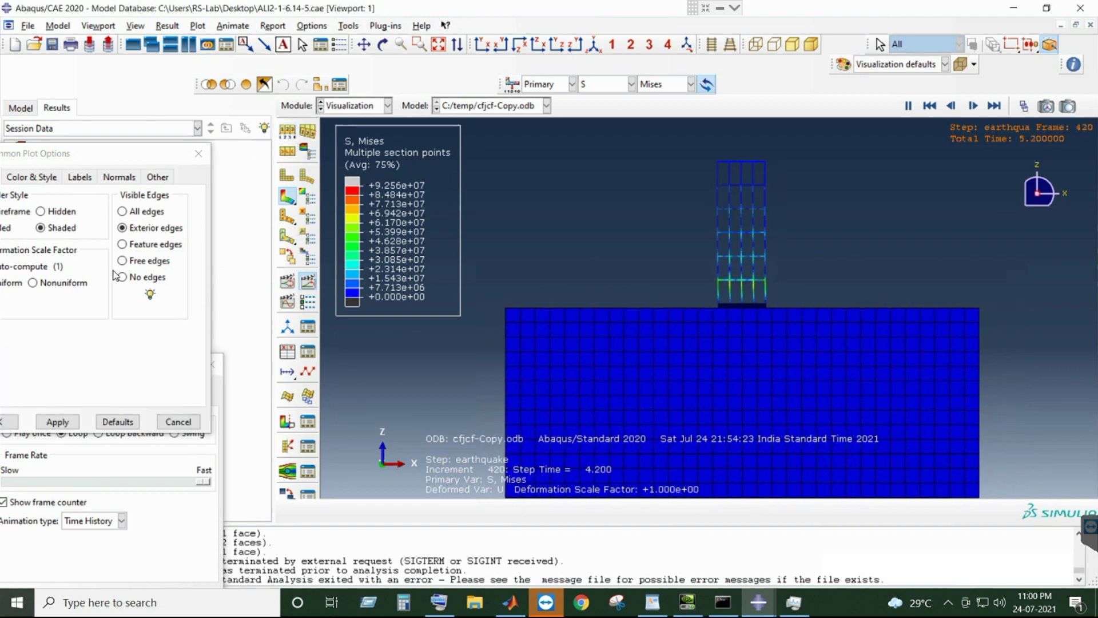
drag(153, 165, 207, 153)
click(38, 271)
double_click(73, 291)
text(500)
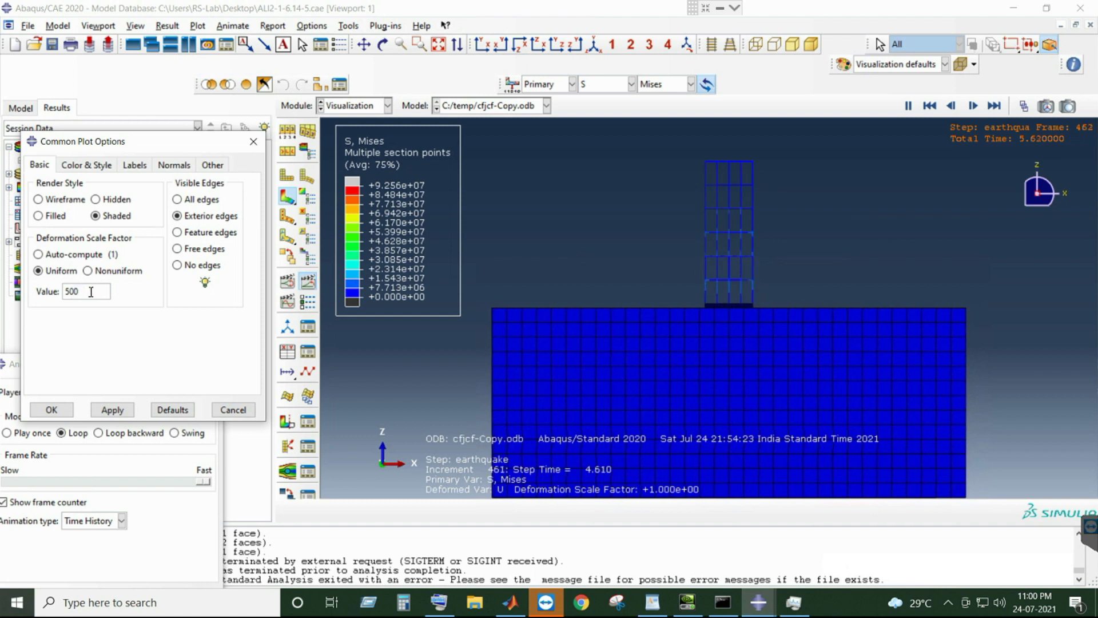
click(112, 409)
- Try uniform deformation scale factors of 100 and 50 on the animated model
drag(89, 293, 22, 302)
text(100)
click(113, 410)
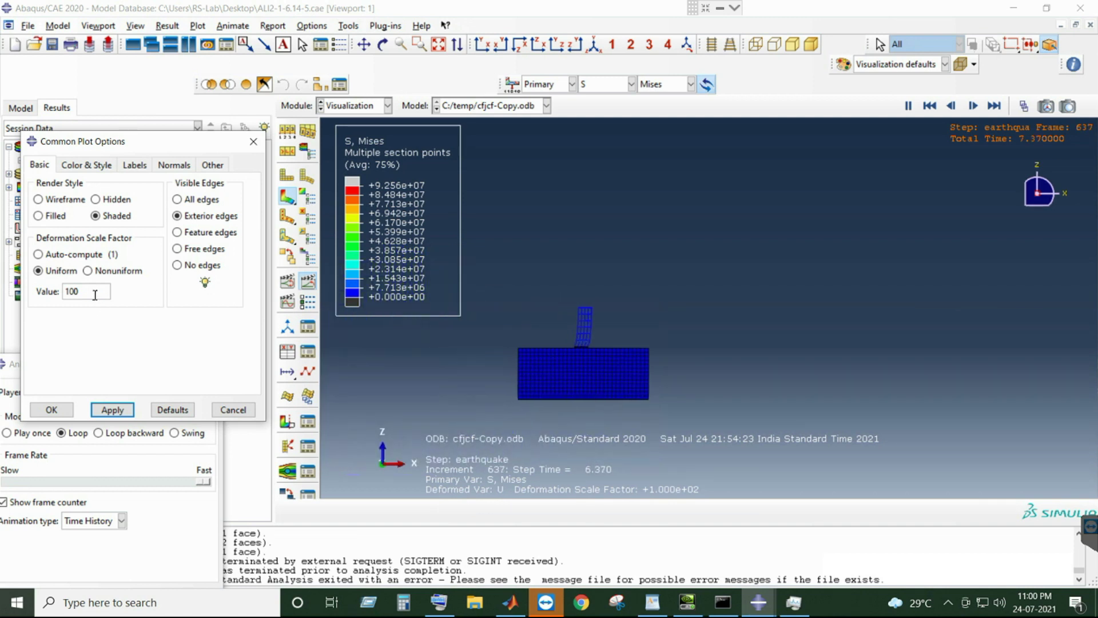
double_click(72, 291)
text(50)
click(112, 410)
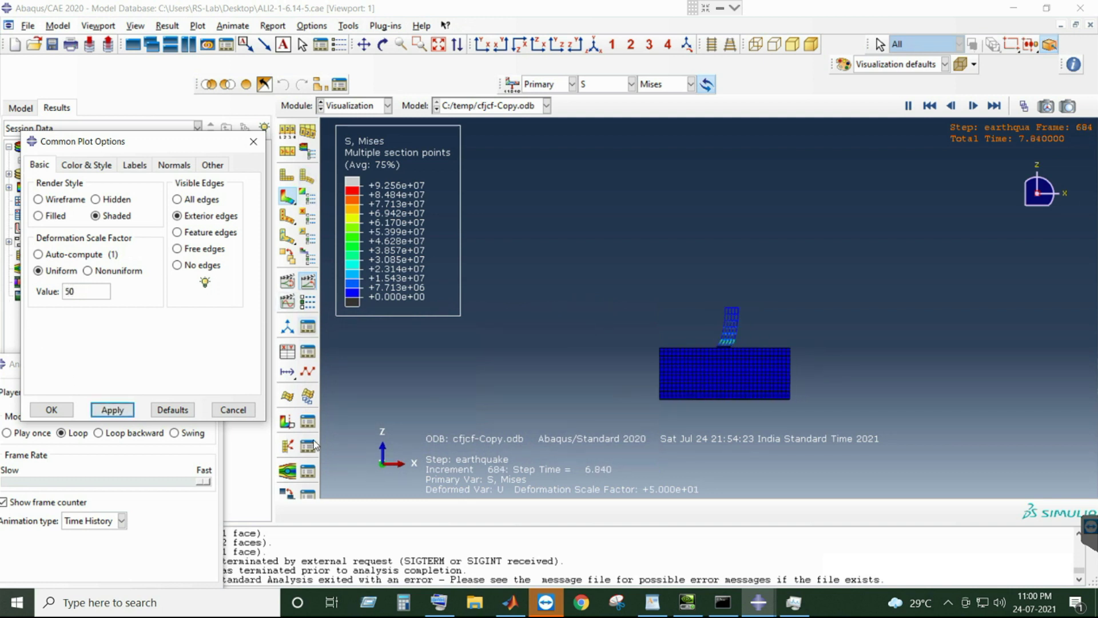
- Examine the animated deformation in plan on the X-Y plane and in elevation on the X-Z plane
click(489, 49)
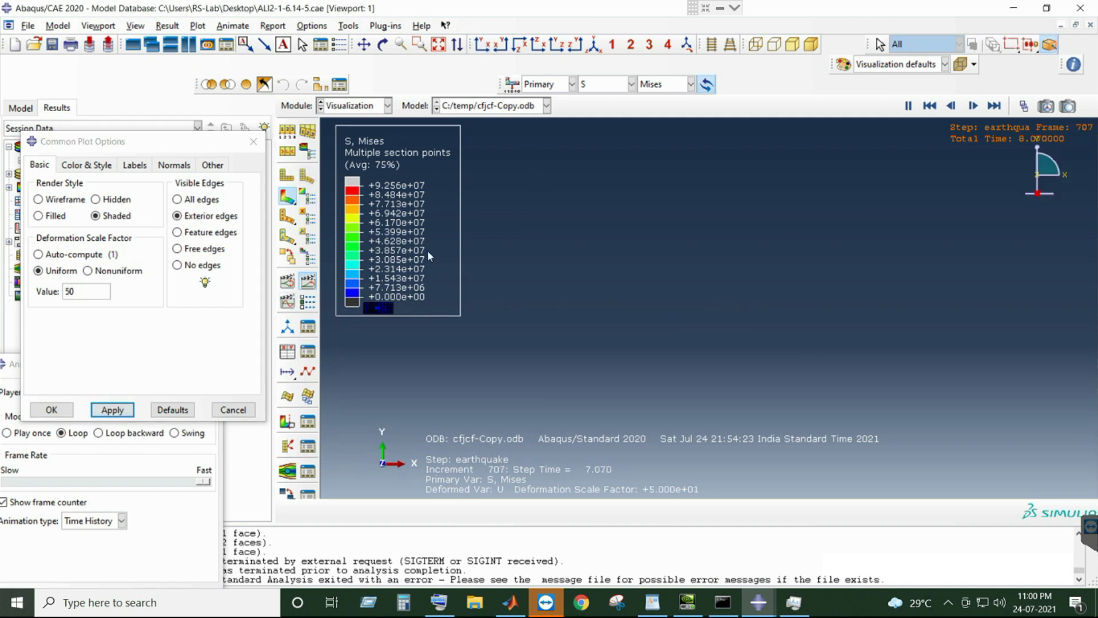
scroll(522, 327, up, 10)
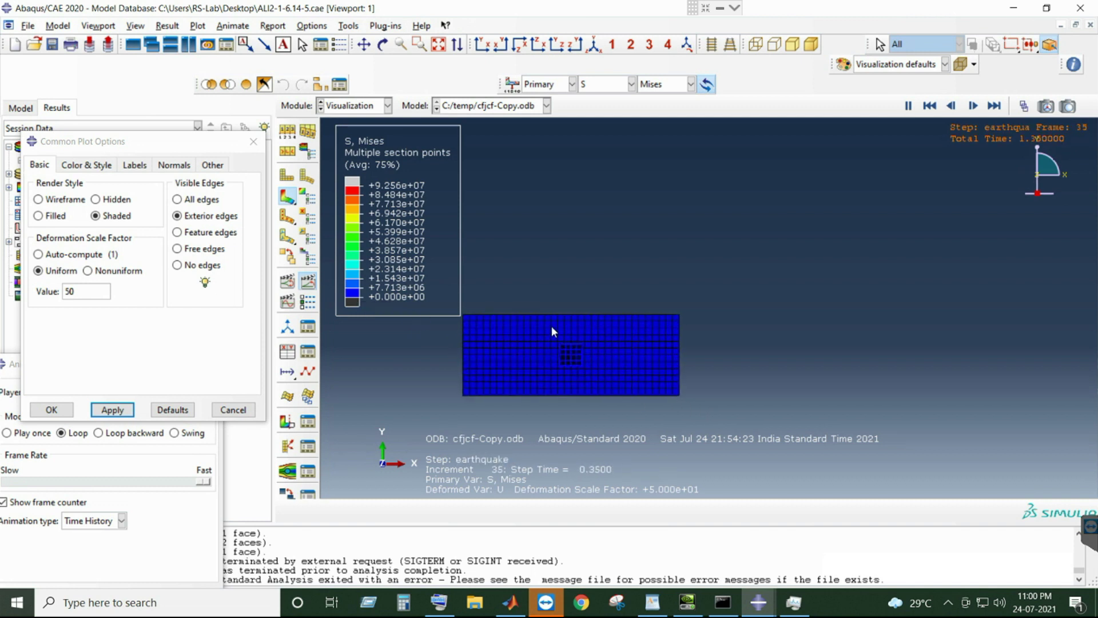
click(556, 44)
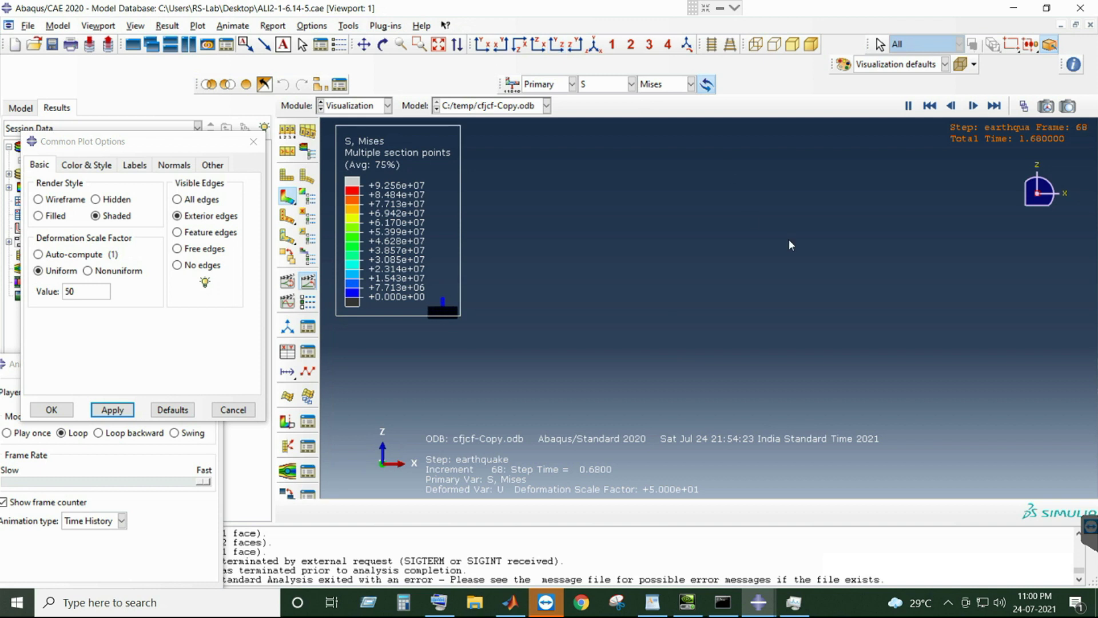
scroll(509, 290, up, 10)
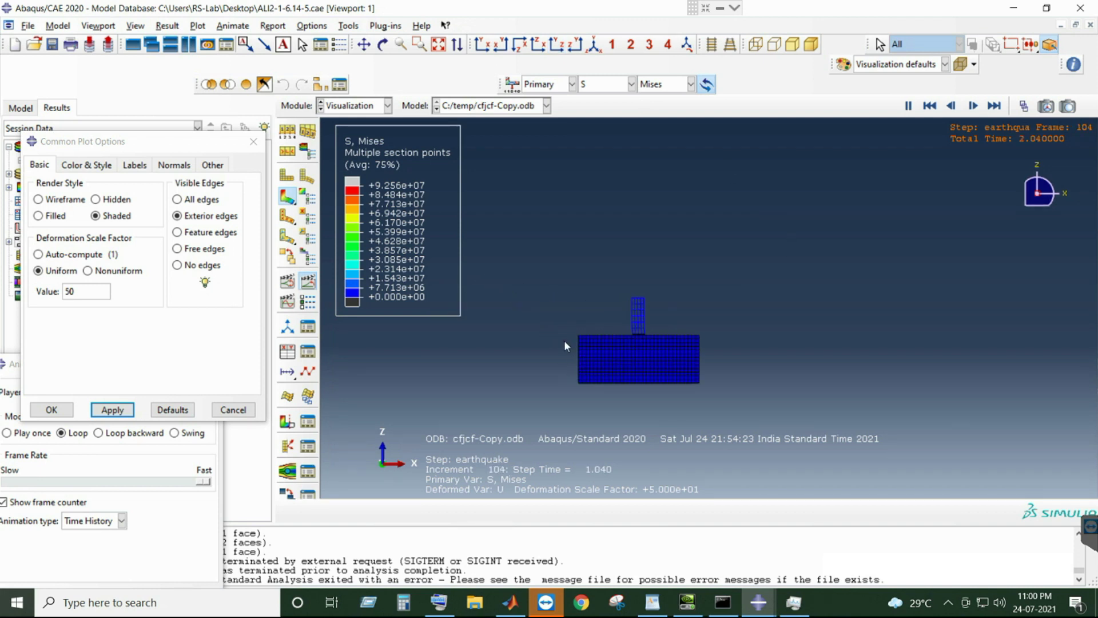
scroll(769, 303, up, 3)
scroll(1051, 258, up, 3)
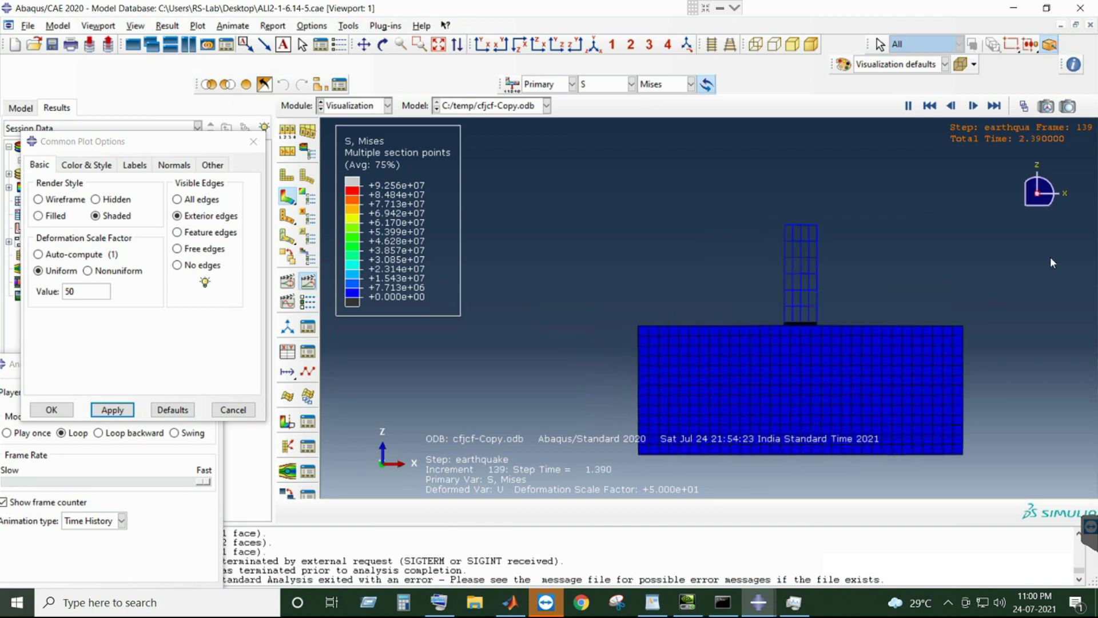
scroll(1050, 256, down, 2)
scroll(347, 352, down, 4)
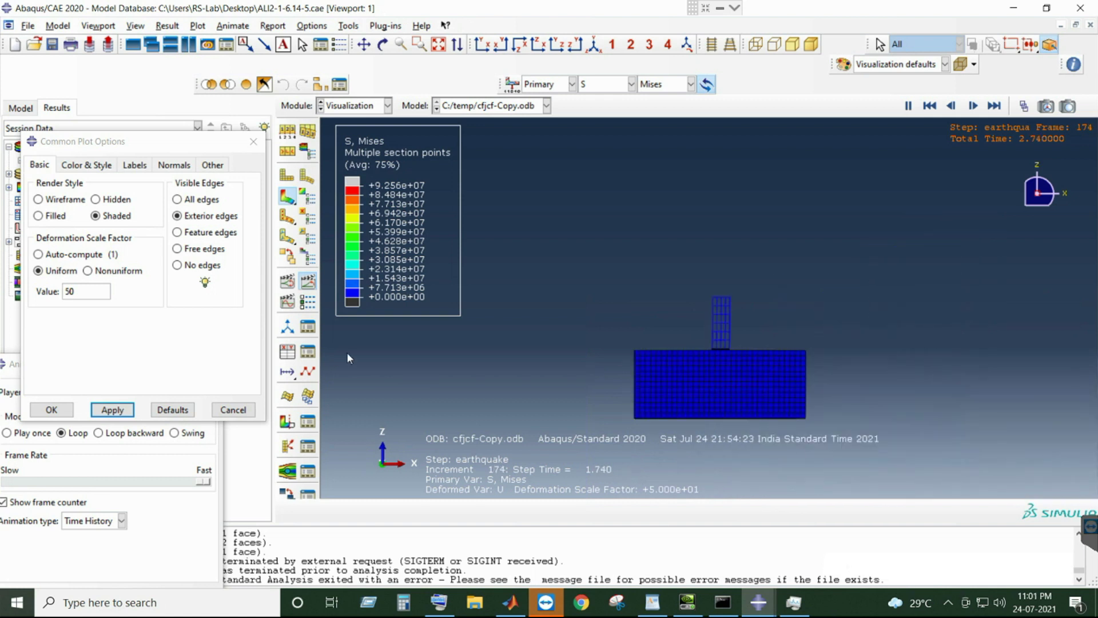
- Set the uniform deformation scale factor to 10 and inspect the structure's swaying above the soil
double_click(86, 291)
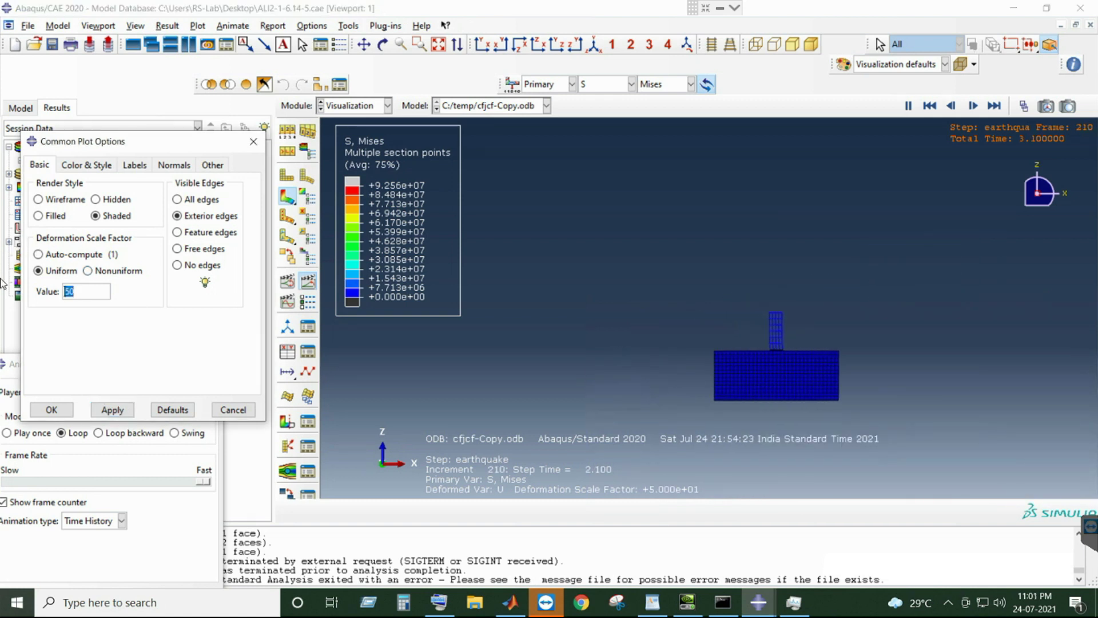
text(10)
click(112, 410)
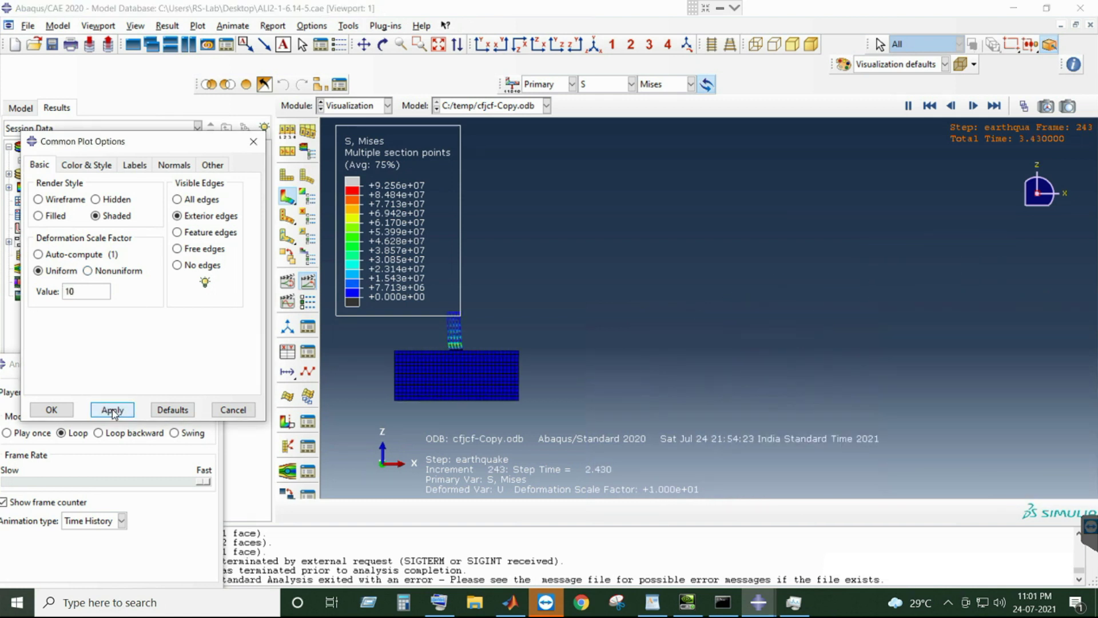
scroll(352, 340, up, 4)
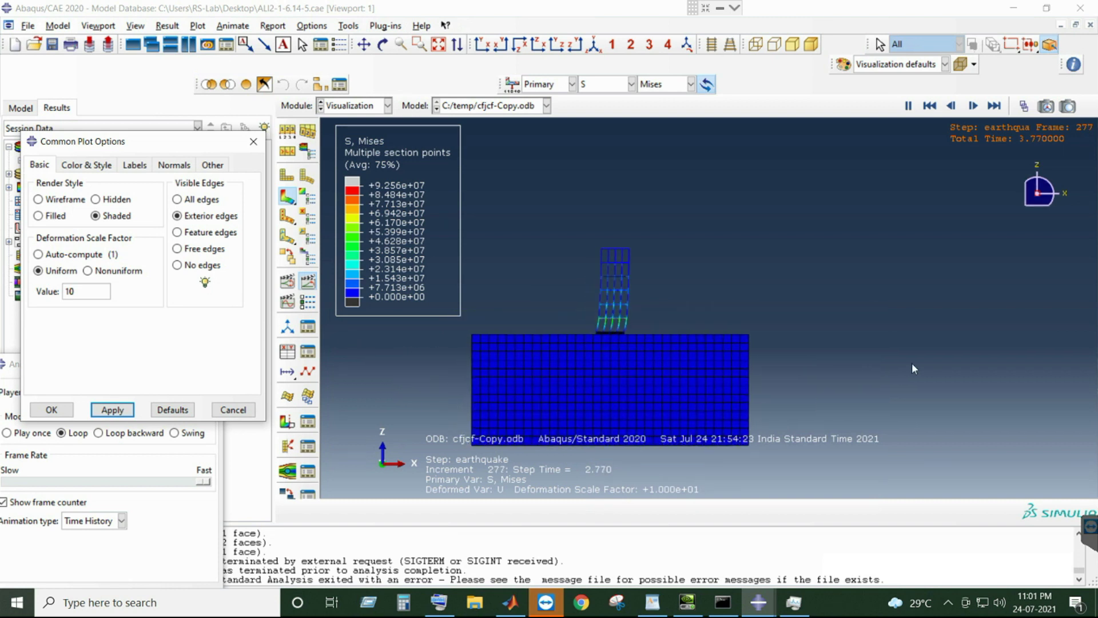
scroll(504, 403, up, 3)
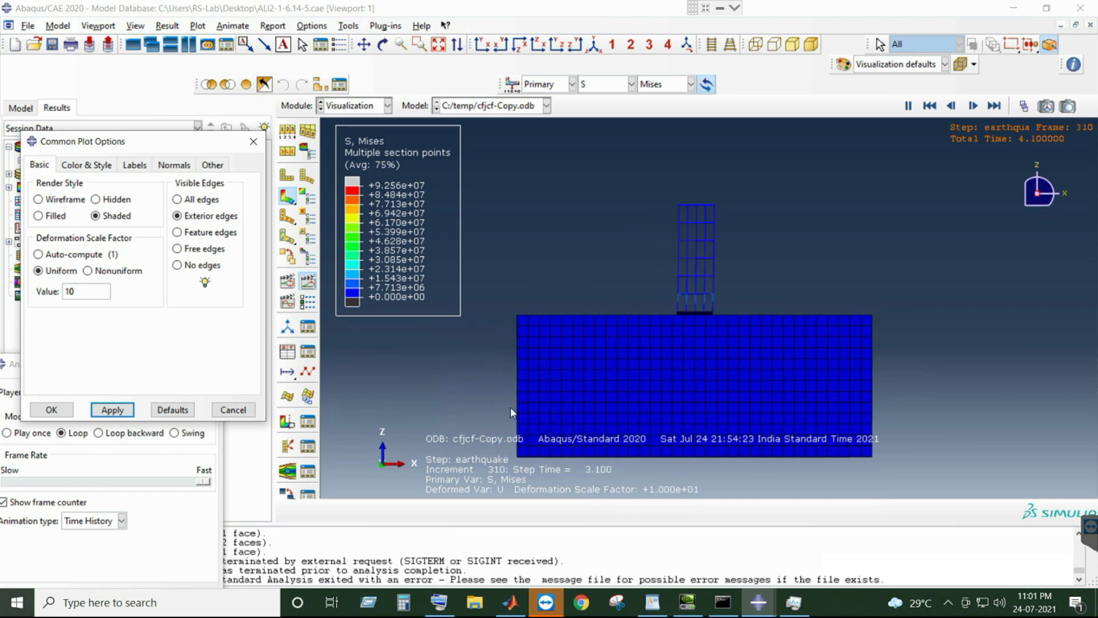
scroll(510, 407, down, 2)
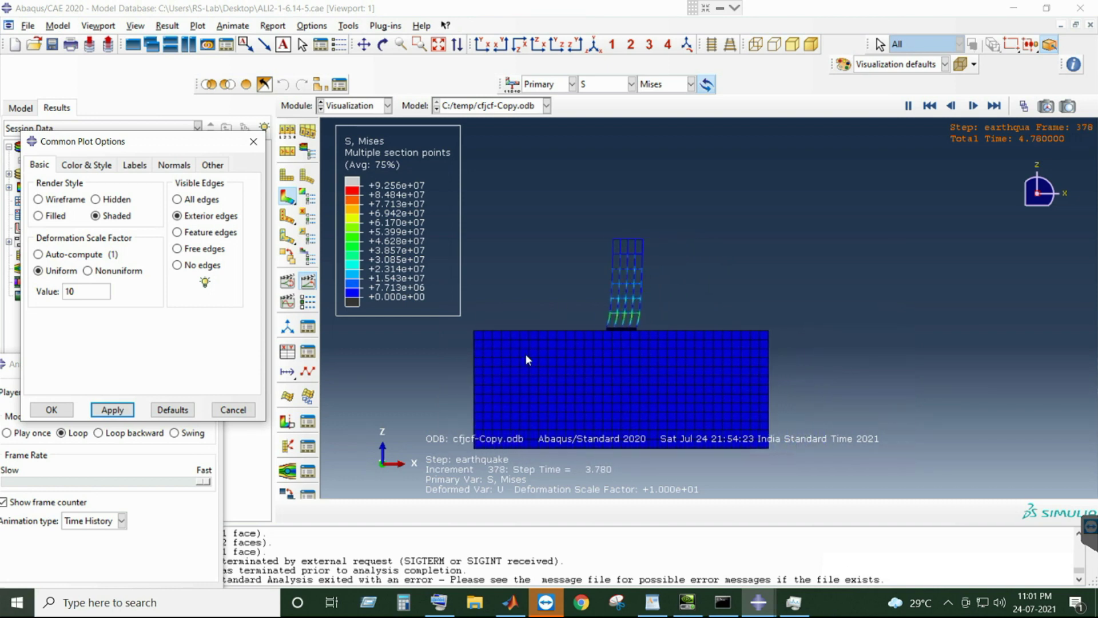
scroll(565, 317, up, 3)
scroll(512, 273, up, 3)
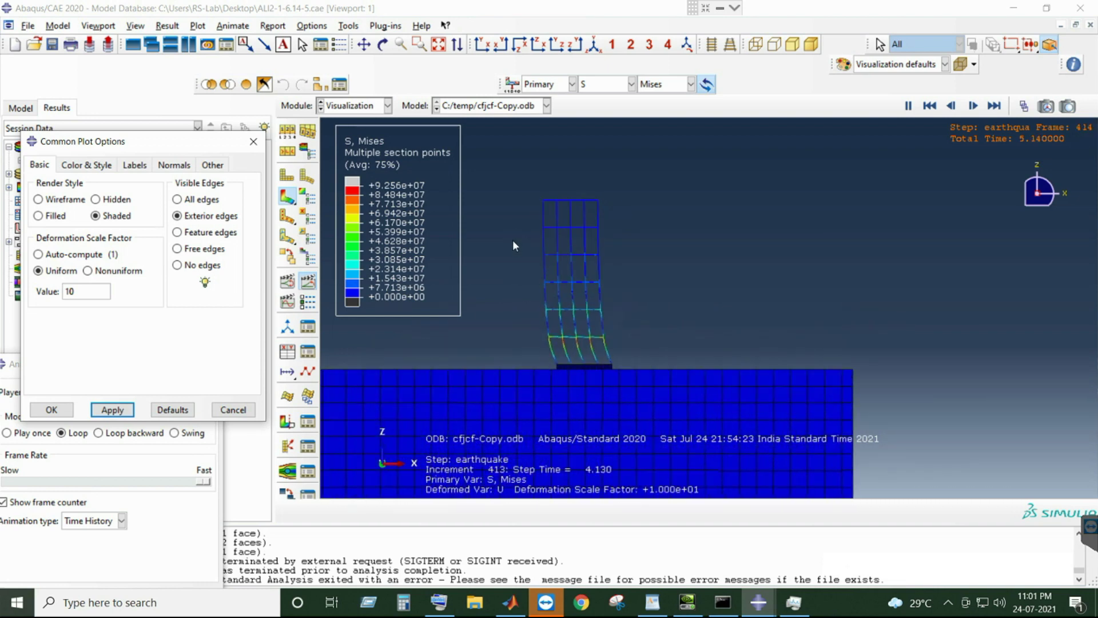
scroll(725, 238, down, 2)
- Switch the animated contour variable to displacement U, Magnitude
click(632, 84)
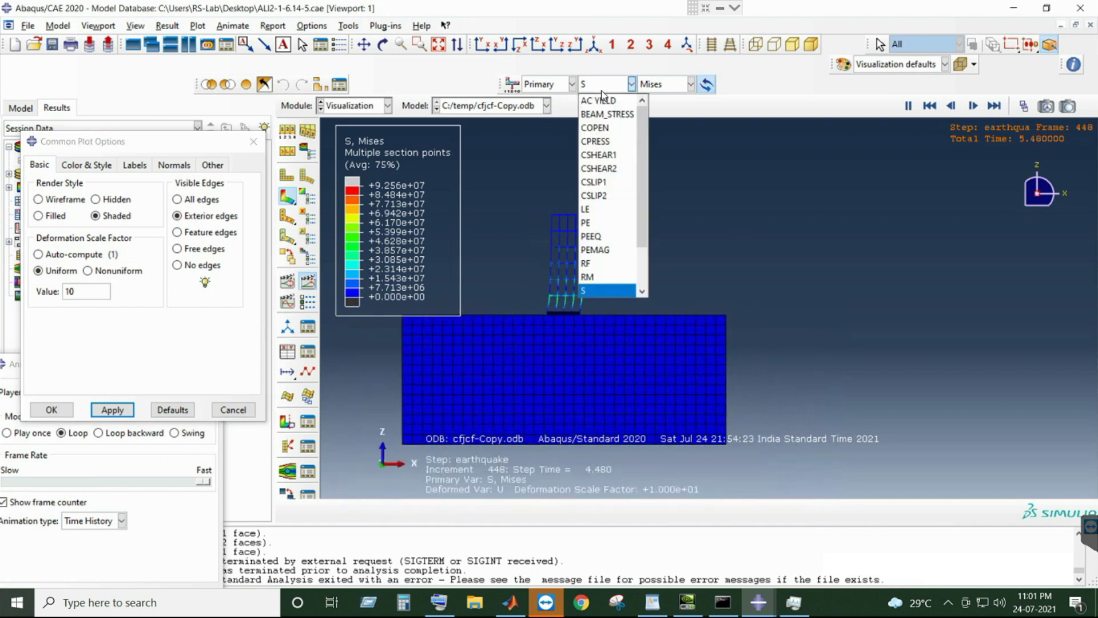
scroll(594, 273, down, 2)
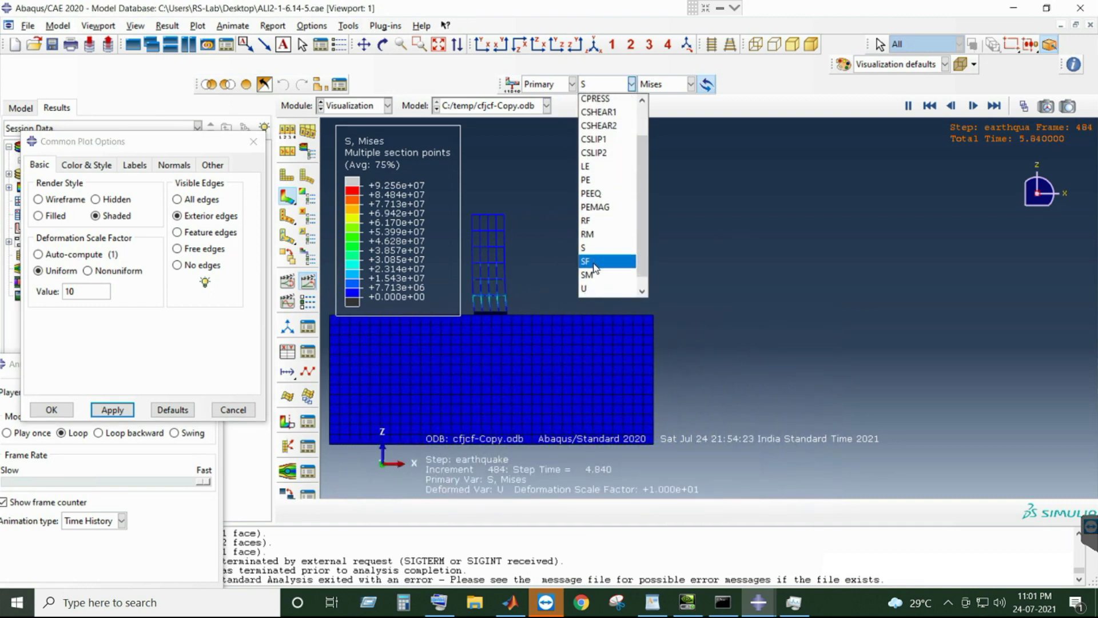
click(594, 277)
scroll(932, 322, down, 2)
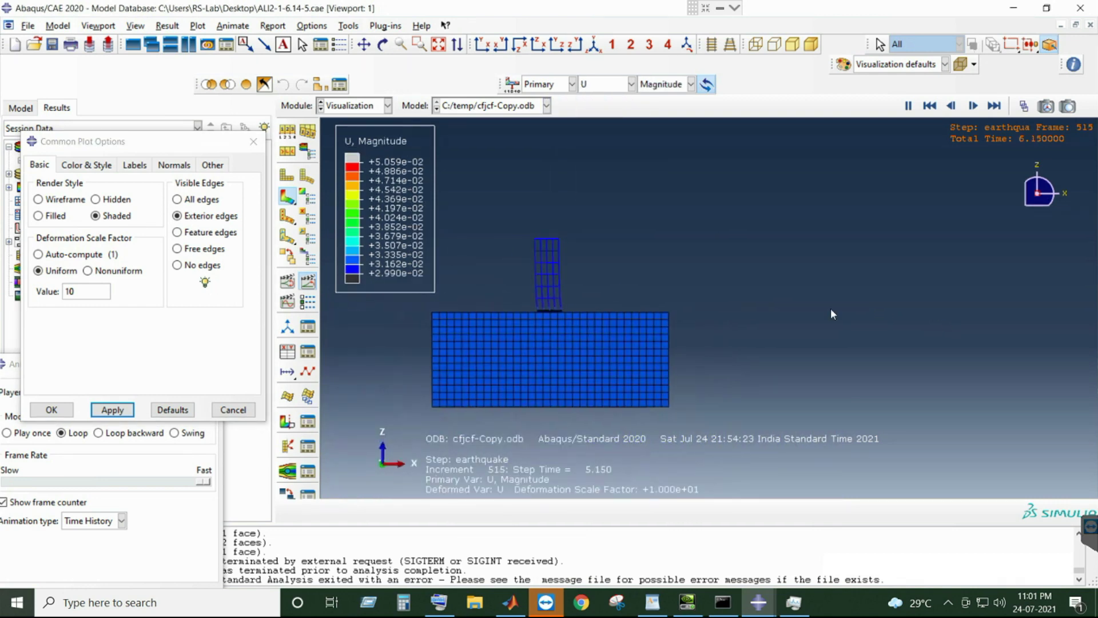
scroll(533, 270, up, 3)
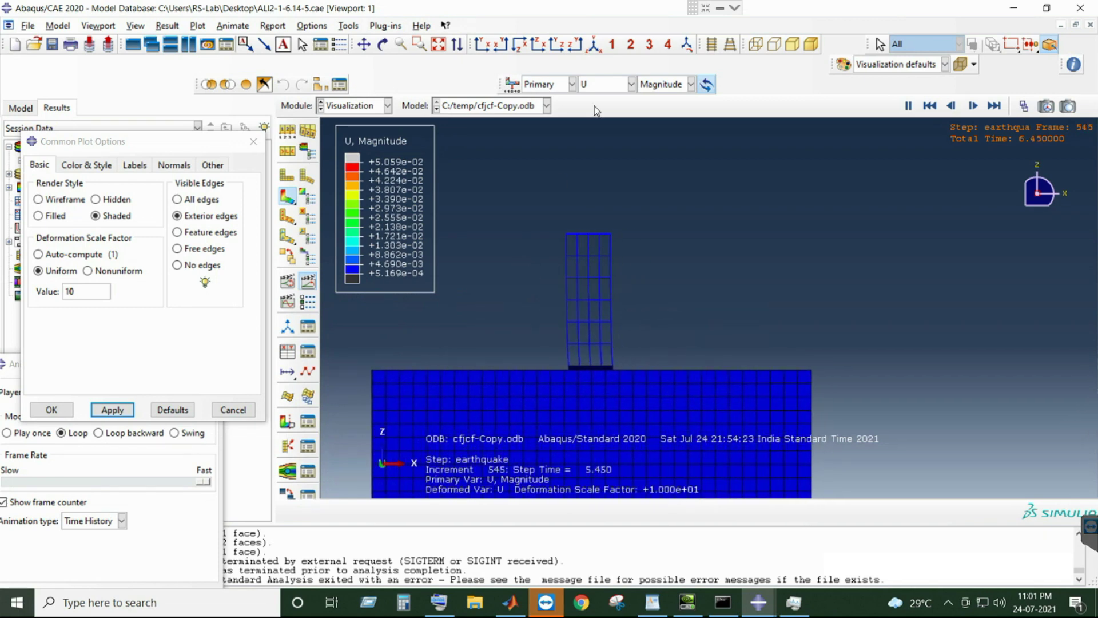
- View the U2 and U1 displacement components in turn, and return the contours to Magnitude
click(660, 84)
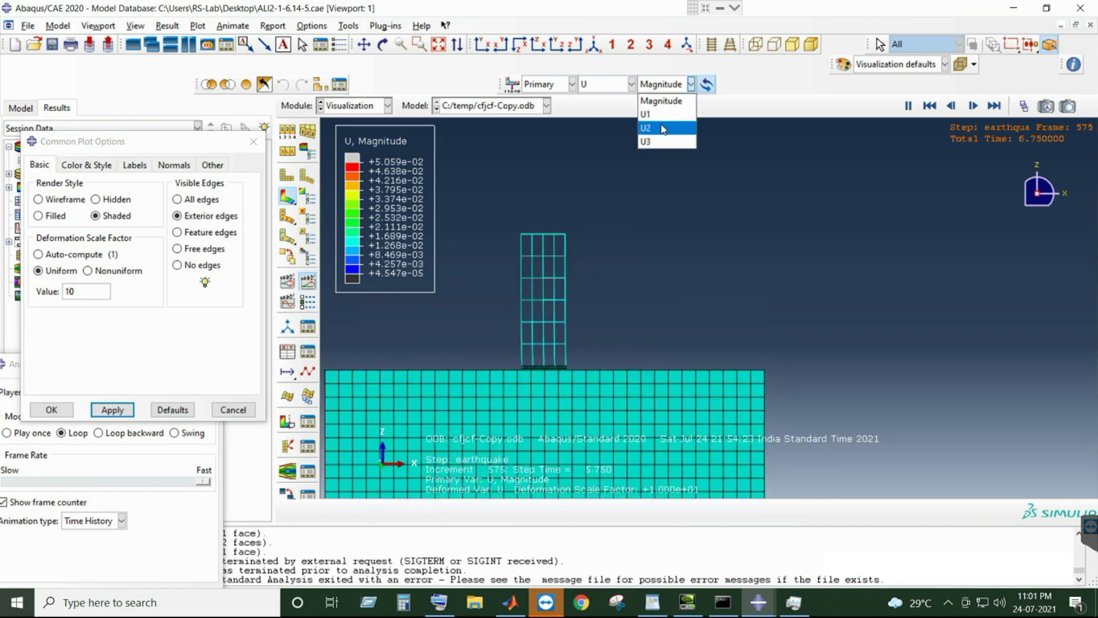
click(661, 124)
click(664, 84)
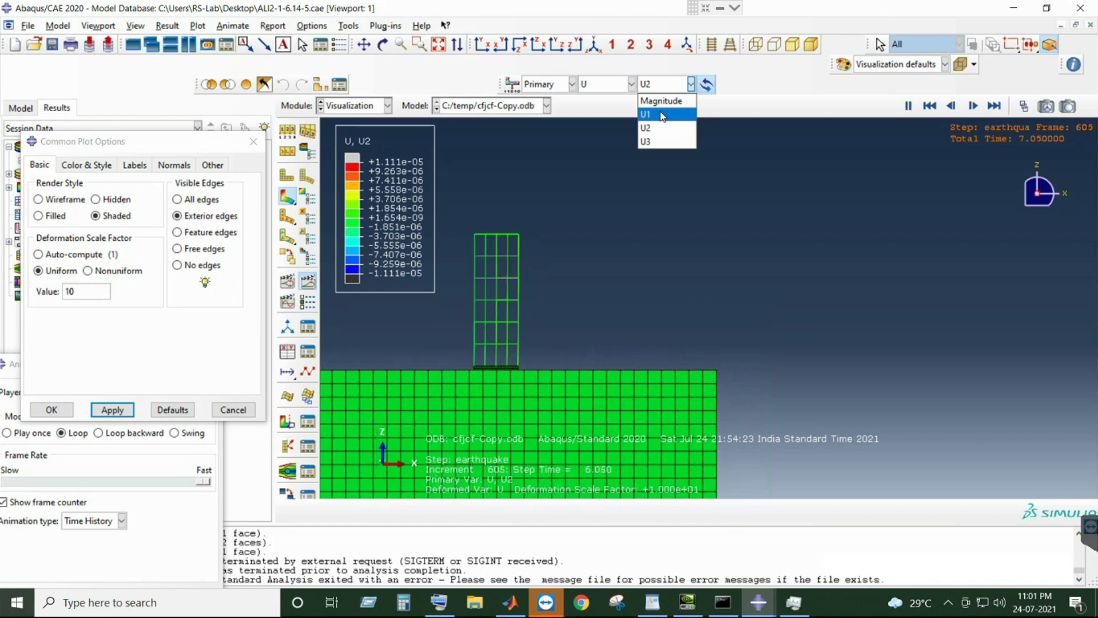
click(664, 113)
click(669, 84)
click(663, 102)
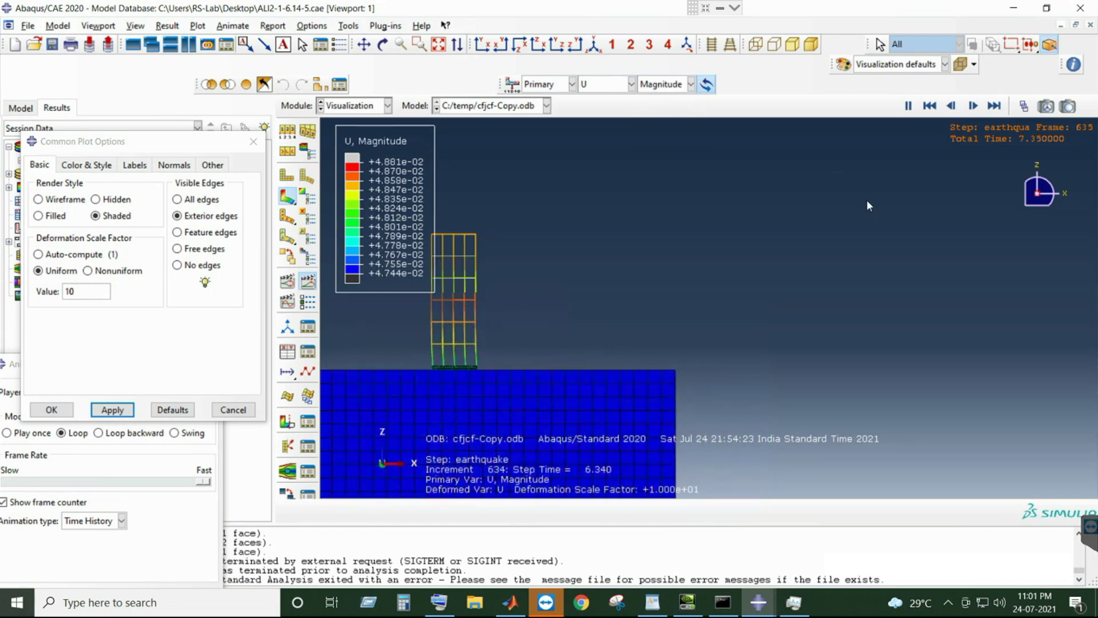